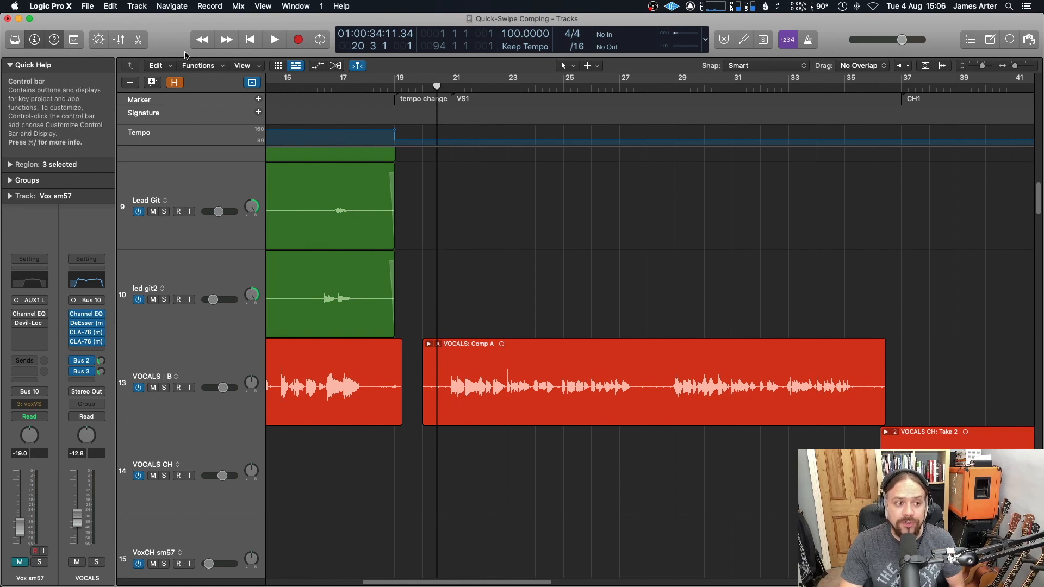
Step: Open Preferences and review the General editing options for Quick Swipe and Take Editing click zones
{"action": "left_click", "coordinate": [50, 6]}
{"action": "mouse_move", "coordinate": [60, 36]}
{"action": "left_click", "coordinate": [195, 48]}
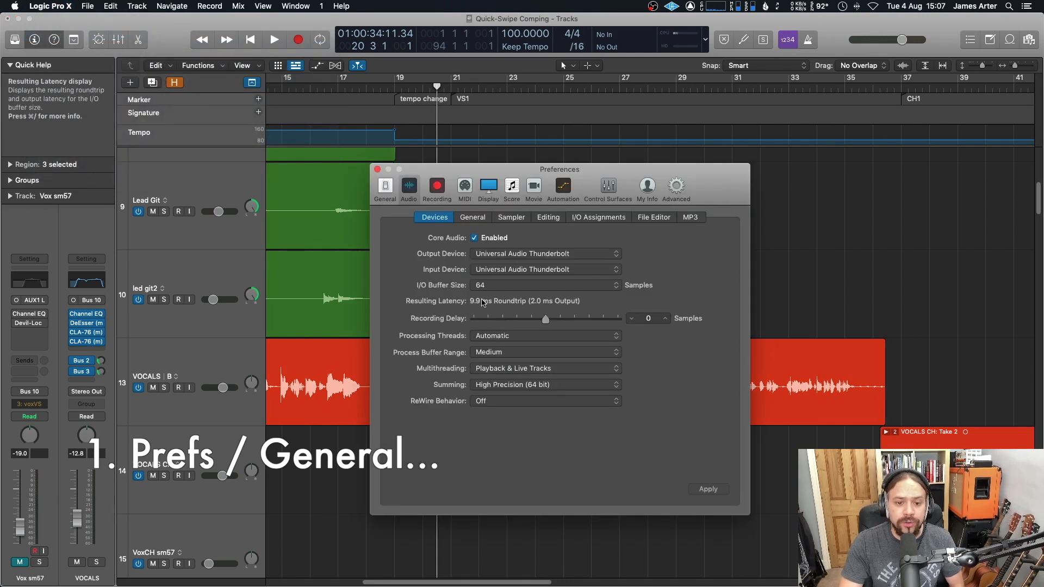
{"action": "left_click", "coordinate": [389, 191]}
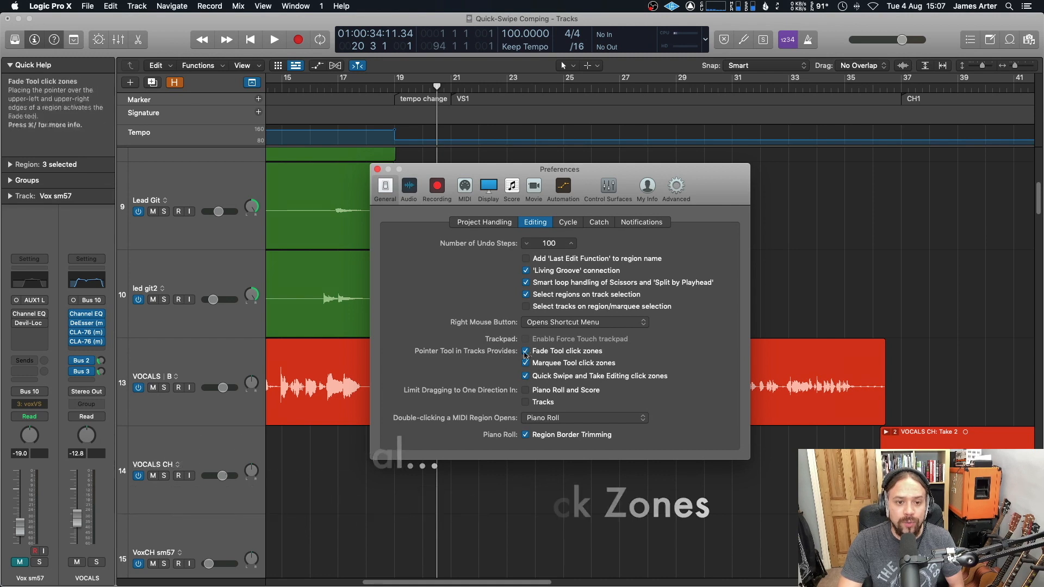
Step: Review the Recording preferences for overlapping audio recordings, opening the Cycle off options without changing them
{"action": "left_click", "coordinate": [437, 187]}
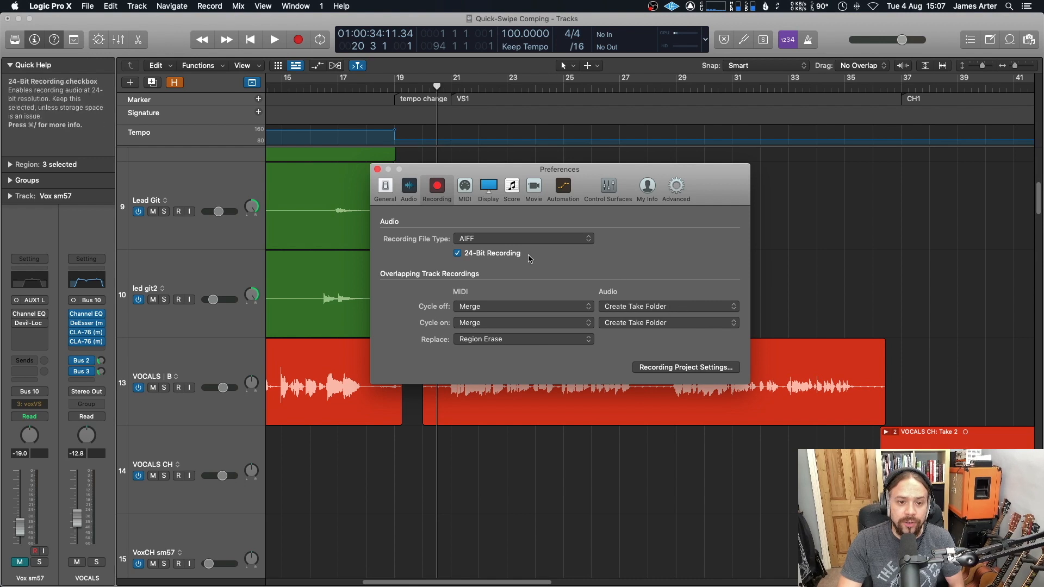
{"action": "left_click", "coordinate": [683, 309]}
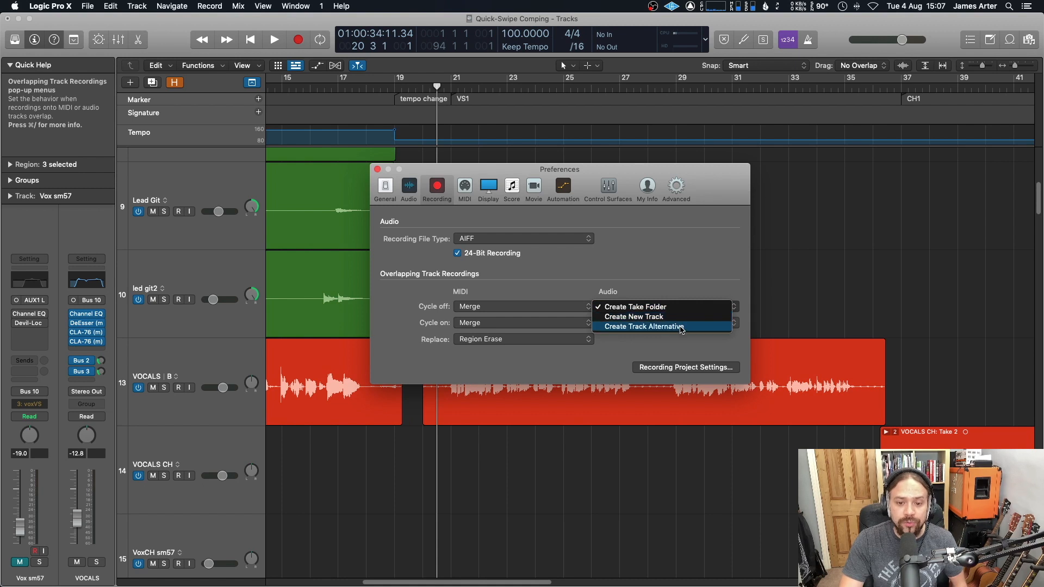
{"action": "left_click", "coordinate": [678, 279]}
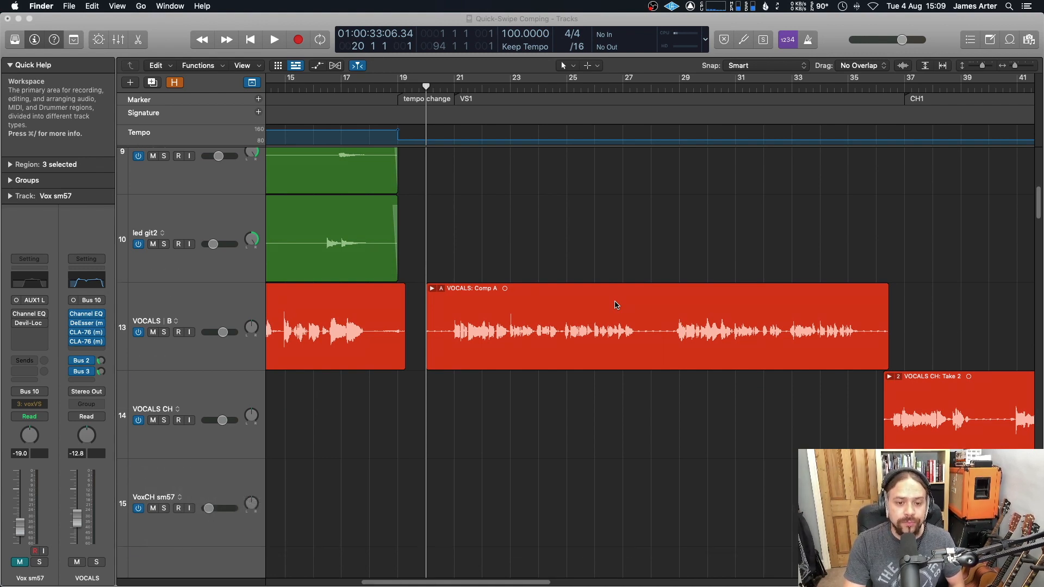
Step: Open the VOCALS take folder to reveal its individual takes
{"action": "scroll", "coordinate": [617, 305], "scroll_direction": "down", "scroll_amount": 2}
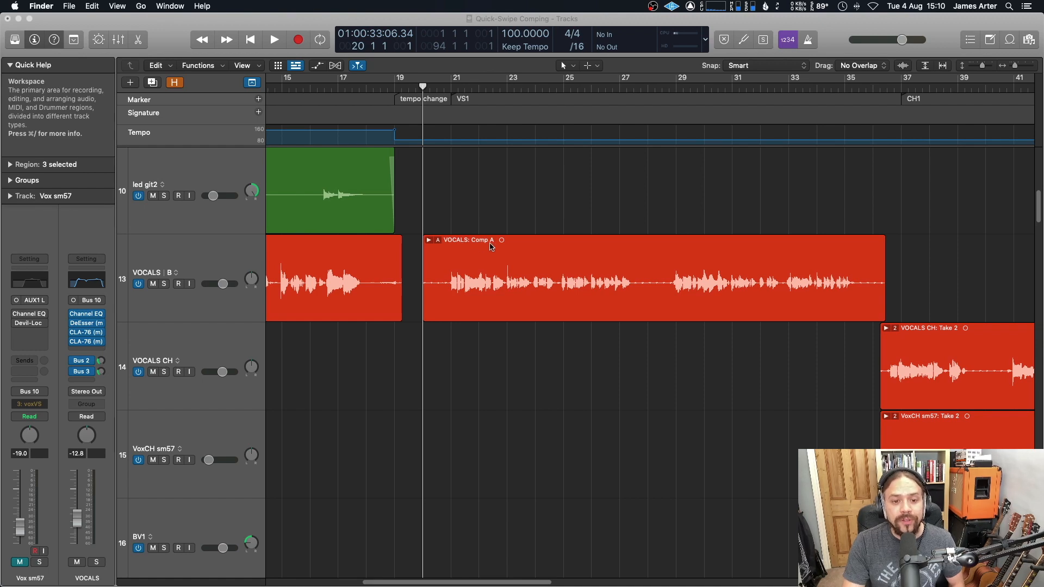
{"action": "scroll", "coordinate": [492, 246], "scroll_direction": "left", "scroll_amount": 1}
{"action": "double_click", "coordinate": [491, 242]}
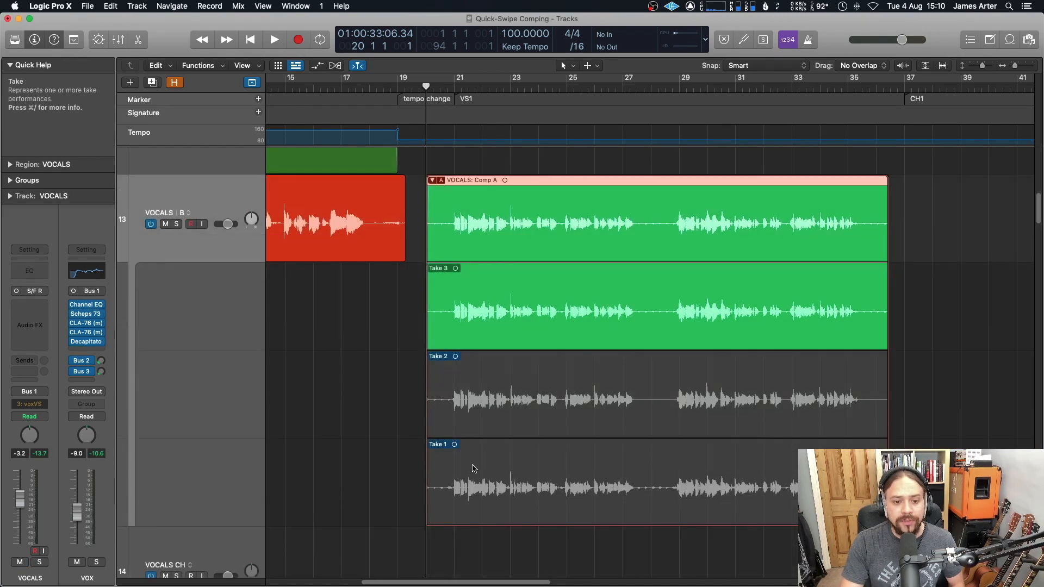
{"action": "scroll", "coordinate": [443, 444], "scroll_direction": "down", "scroll_amount": 3}
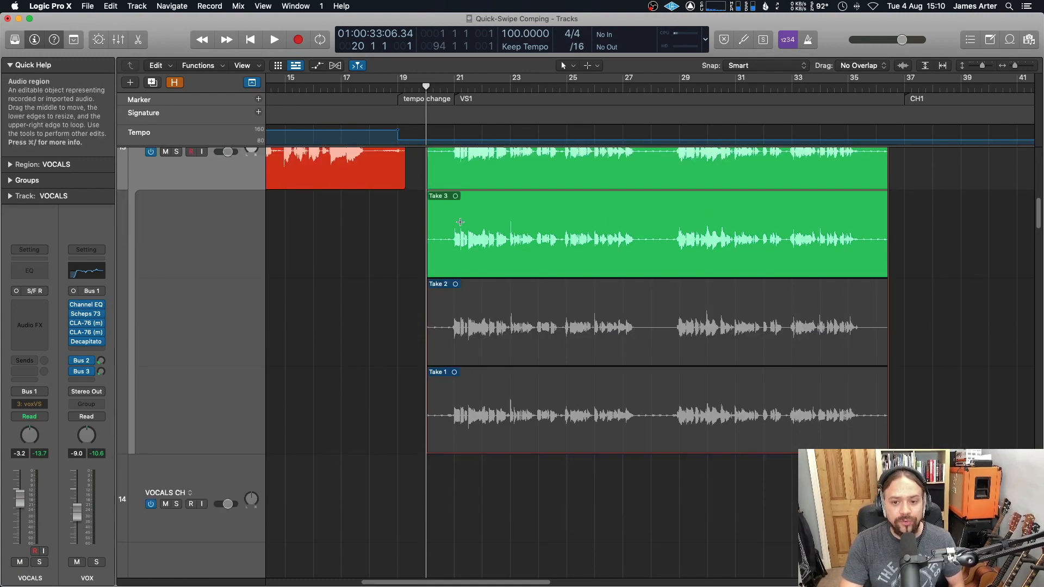
Step: Play back the VOCALS take folder to audition the current comp
{"action": "scroll", "coordinate": [461, 223], "scroll_direction": "right", "scroll_amount": 3}
{"action": "scroll", "coordinate": [461, 222], "scroll_direction": "right", "scroll_amount": 1}
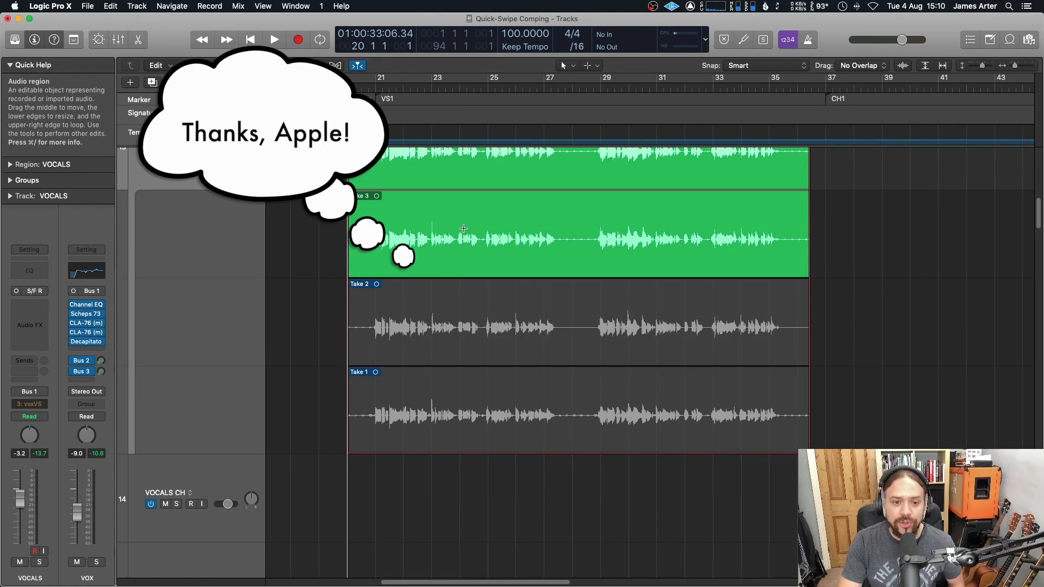
{"action": "scroll", "coordinate": [463, 229], "scroll_direction": "up", "scroll_amount": 1}
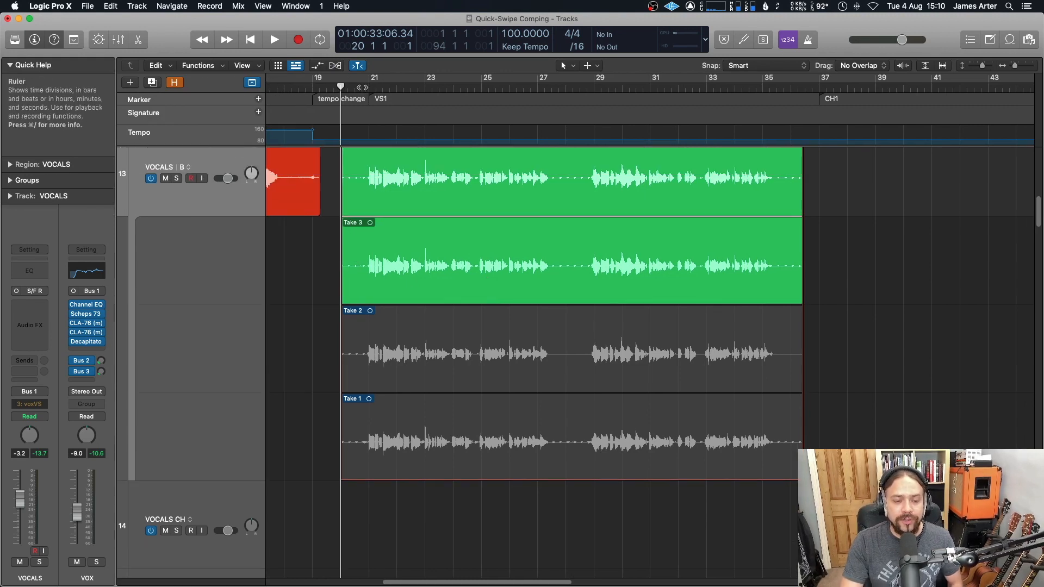
{"action": "key", "text": "space"}
{"action": "scroll", "coordinate": [366, 109], "scroll_direction": "up", "scroll_amount": 1}
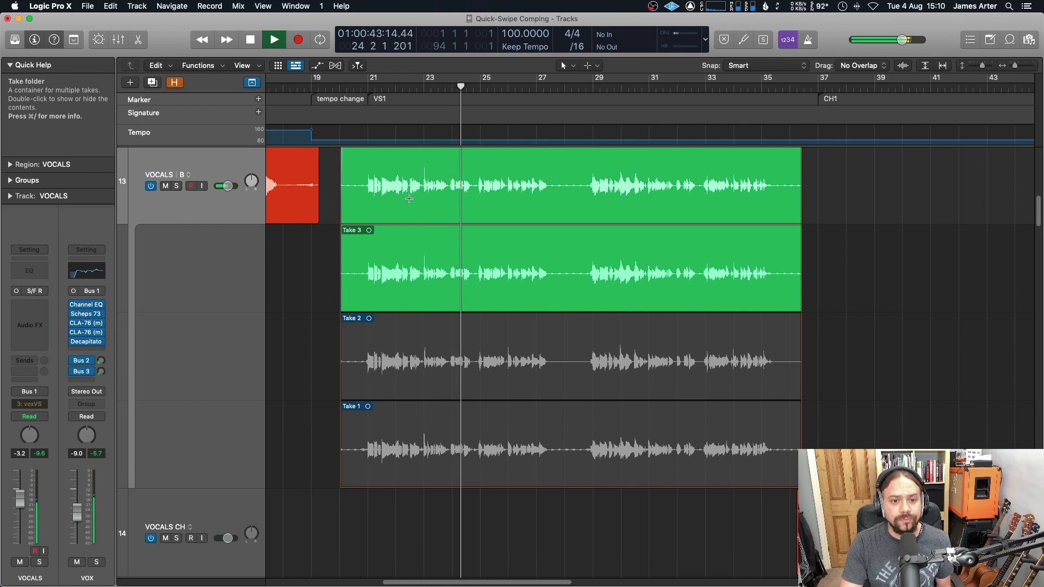
{"action": "key", "text": "space"}
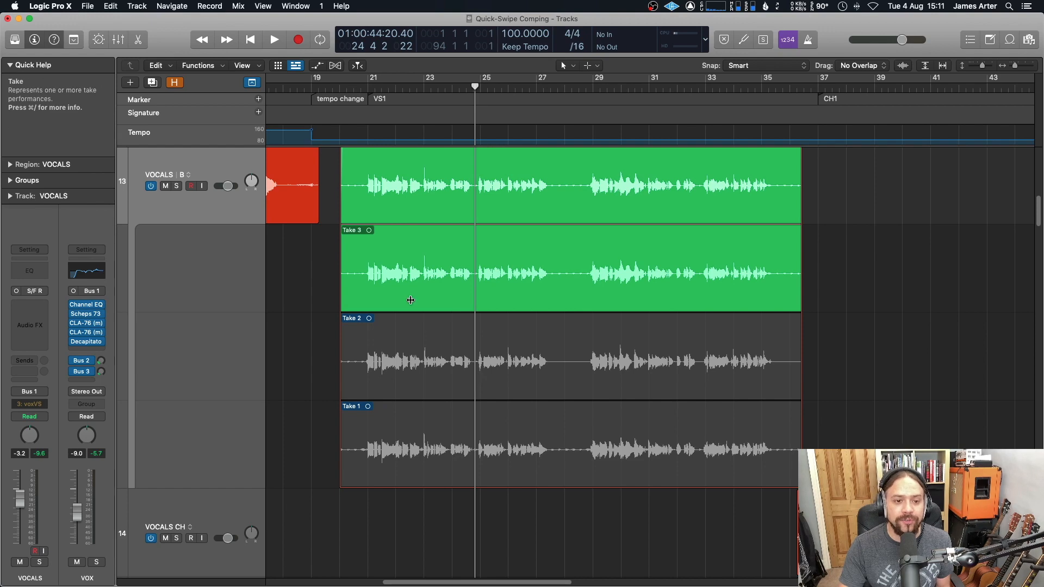
{"action": "left_click", "coordinate": [354, 85]}
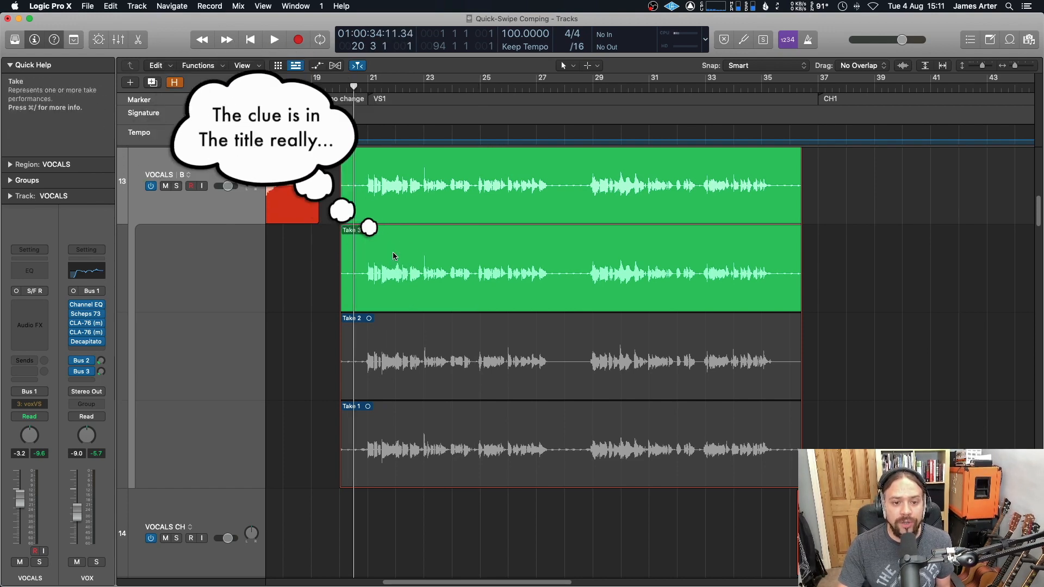
{"action": "scroll", "coordinate": [403, 265], "scroll_direction": "right", "scroll_amount": 2}
{"action": "scroll", "coordinate": [395, 263], "scroll_direction": "left", "scroll_amount": 2}
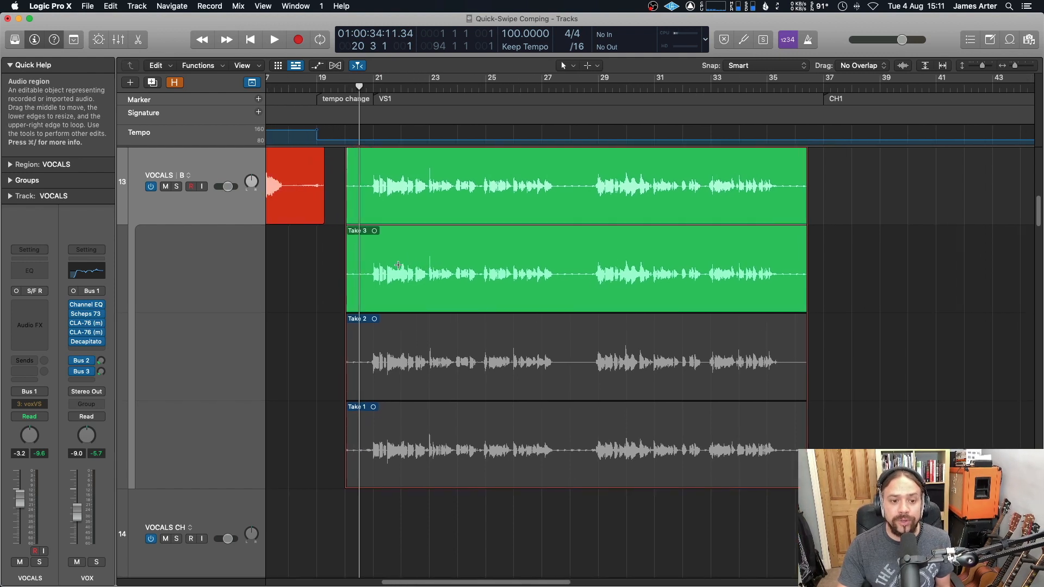
{"action": "scroll", "coordinate": [403, 269], "scroll_direction": "up", "scroll_amount": 1}
{"action": "scroll", "coordinate": [369, 208], "scroll_direction": "up", "scroll_amount": 1}
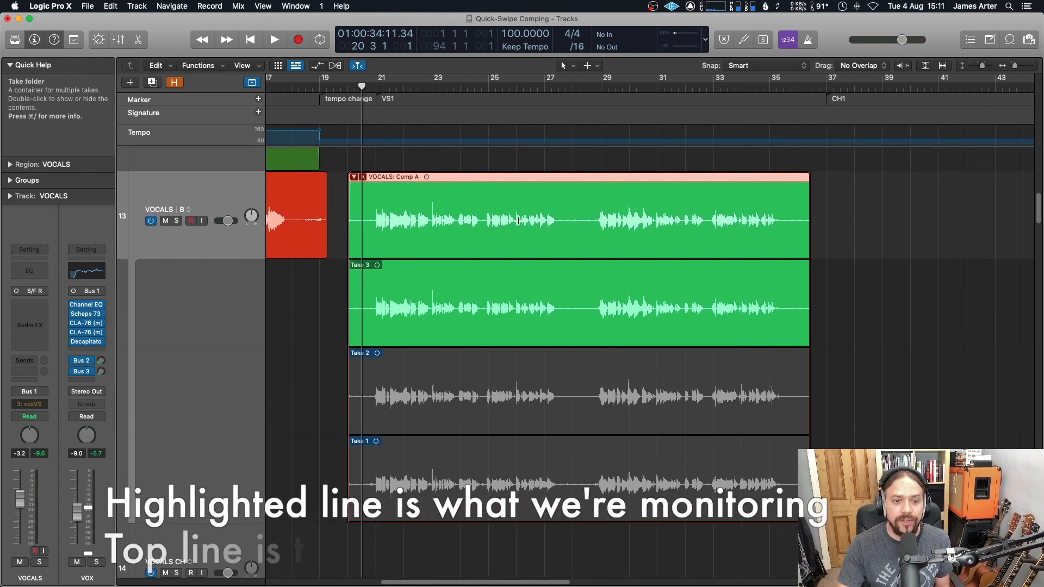
{"action": "scroll", "coordinate": [369, 219], "scroll_direction": "left", "scroll_amount": 1}
{"action": "scroll", "coordinate": [369, 220], "scroll_direction": "down", "scroll_amount": 1}
{"action": "scroll", "coordinate": [369, 220], "scroll_direction": "left", "scroll_amount": 1}
{"action": "scroll", "coordinate": [369, 220], "scroll_direction": "down", "scroll_amount": 1}
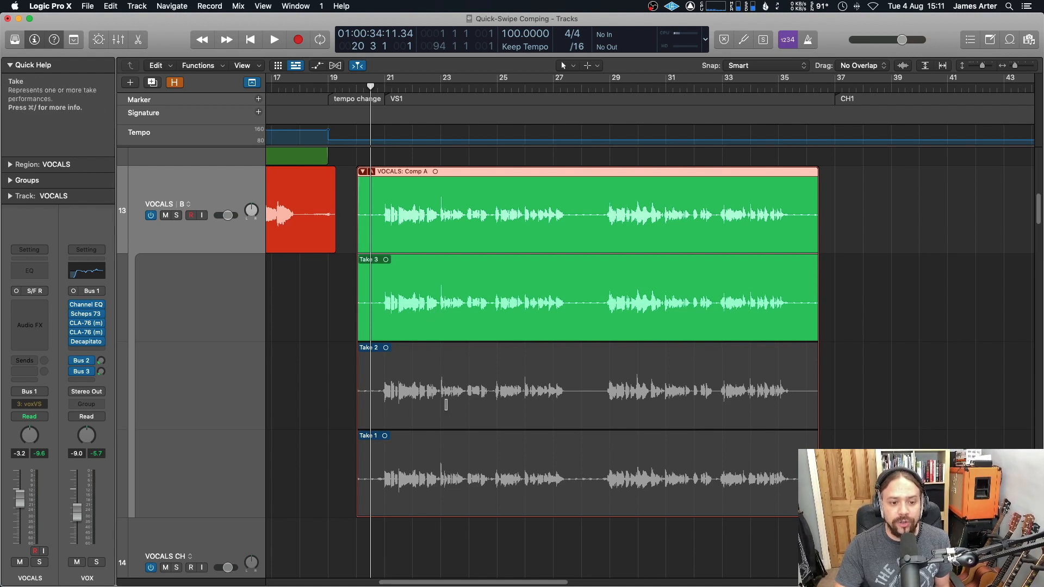
{"action": "scroll", "coordinate": [446, 404], "scroll_direction": "down", "scroll_amount": 1}
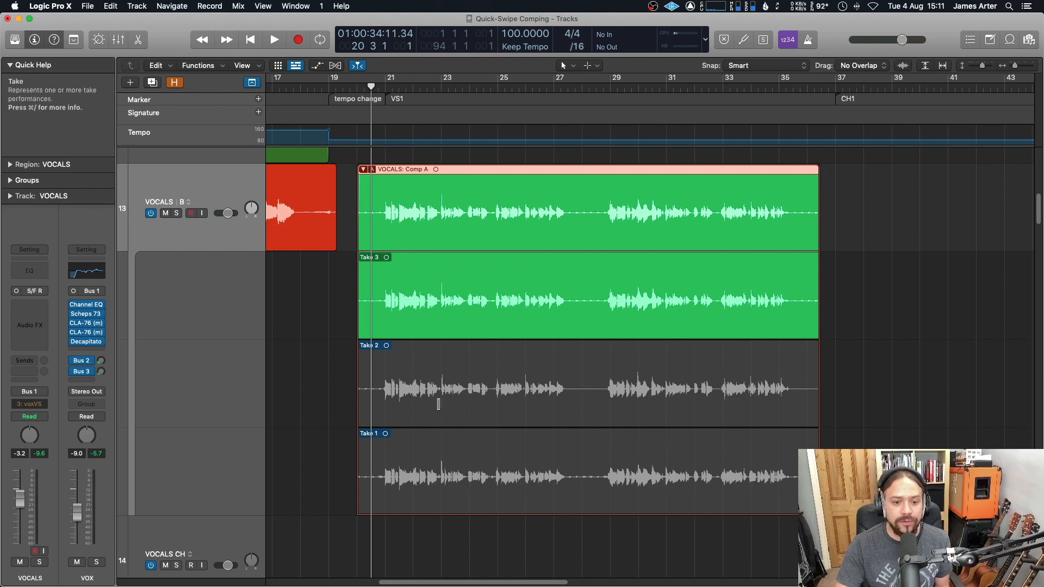
Step: Quick-swipe a short section of Take 2 and the following section of Take 1 into the comp
{"action": "left_click_drag", "start_coordinate": [442, 413], "coordinate": [492, 416]}
{"action": "left_click_drag", "start_coordinate": [494, 502], "coordinate": [593, 501]}
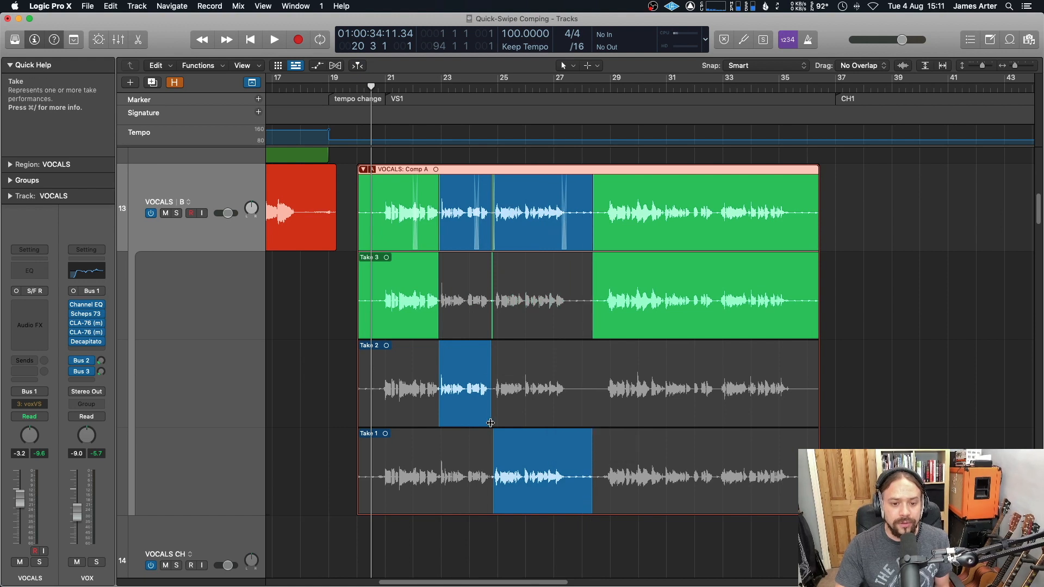
{"action": "left_click_drag", "start_coordinate": [495, 415], "coordinate": [496, 415]}
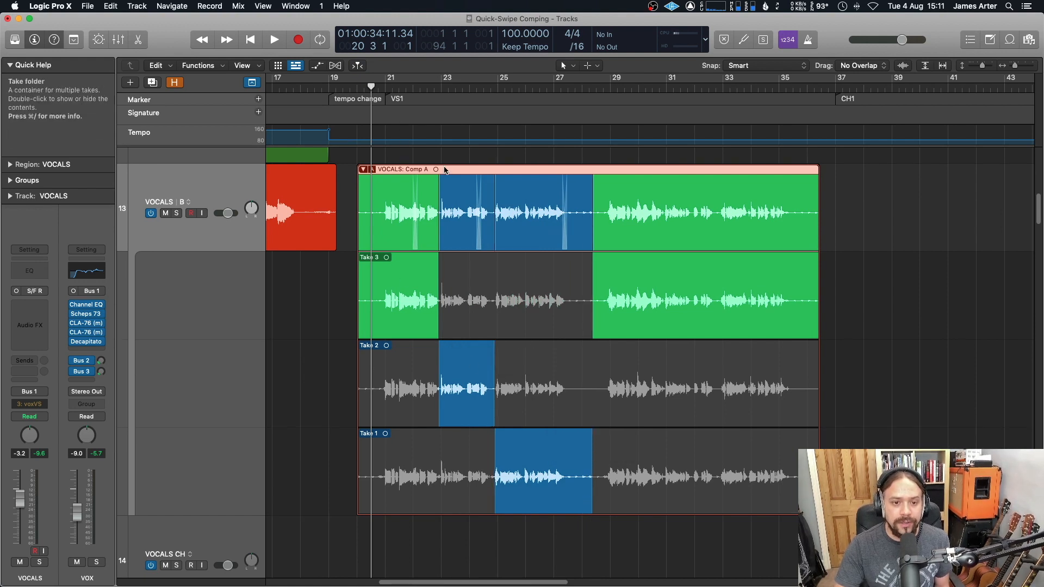
Step: Play back the comp from the start of the take folder to audition the swiped sections
{"action": "left_click", "coordinate": [412, 85]}
{"action": "key", "text": "space"}
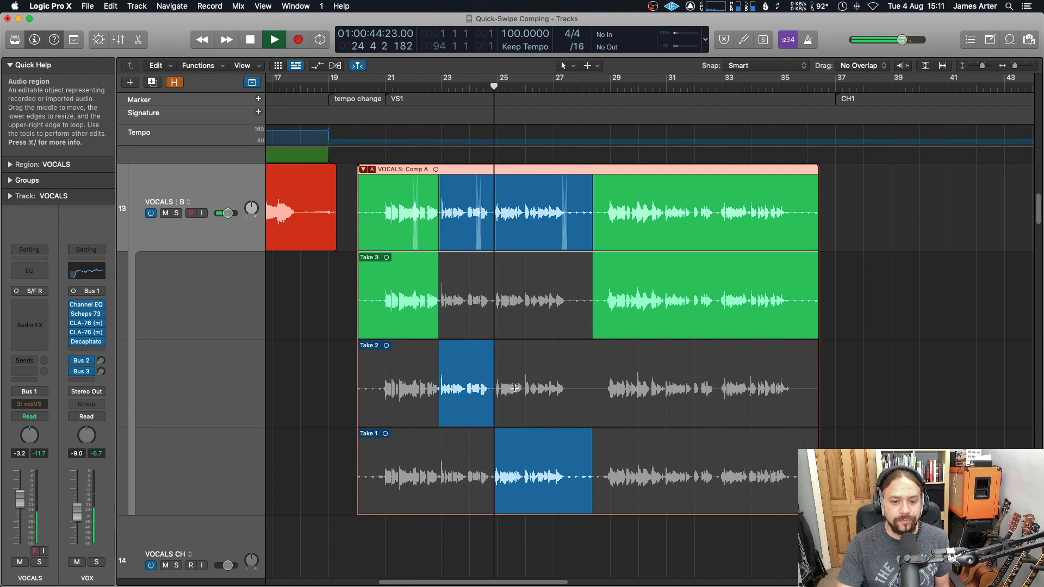
{"action": "key", "text": "space"}
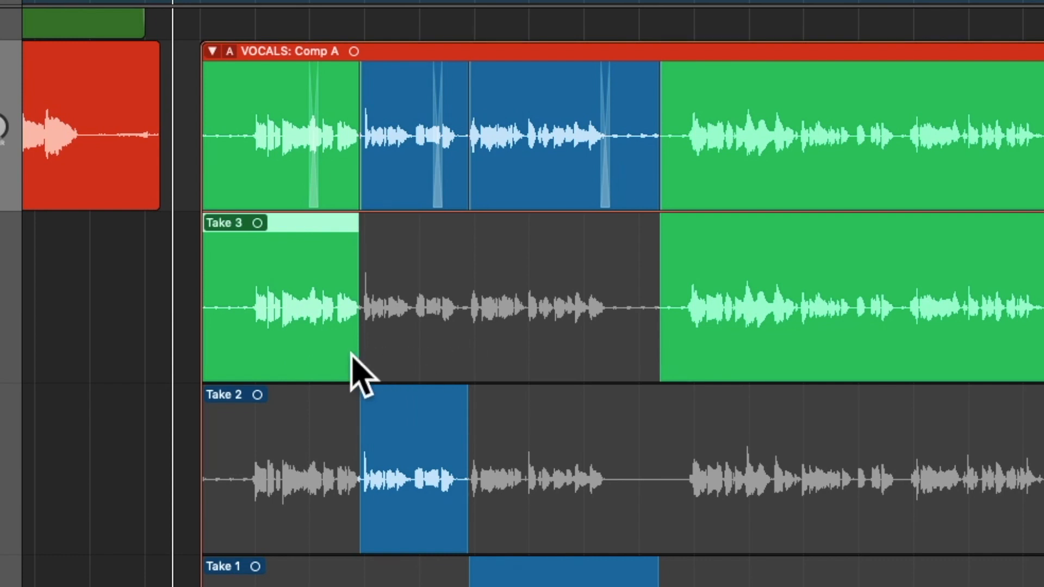
Step: Swipe Take 3 back across the middle of the comp, then swipe several Take 2 sections into it
{"action": "left_click_drag", "start_coordinate": [387, 354], "coordinate": [777, 357]}
{"action": "left_click_drag", "start_coordinate": [710, 447], "coordinate": [747, 468]}
{"action": "left_click_drag", "start_coordinate": [690, 531], "coordinate": [788, 538]}
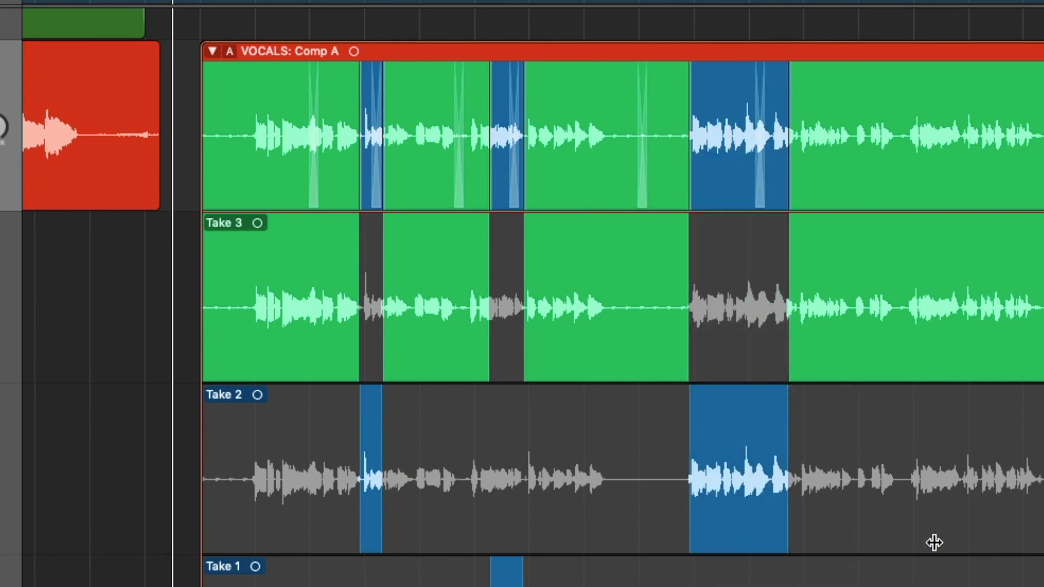
{"action": "left_click_drag", "start_coordinate": [859, 538], "coordinate": [941, 539]}
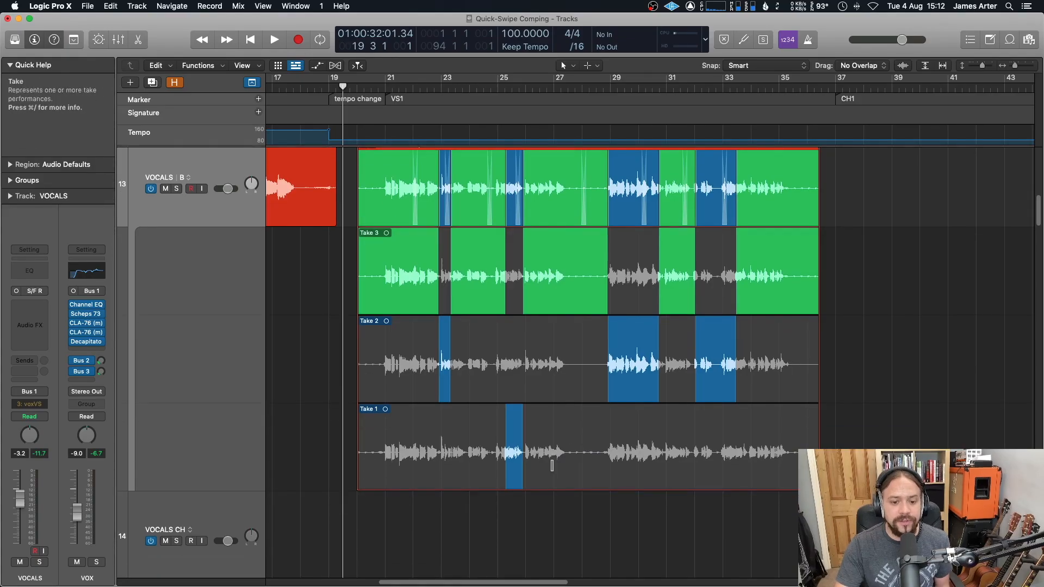
Step: Swipe further short sections from Take 1 and Take 2 into the comp around bars 24 to 34
{"action": "left_click_drag", "start_coordinate": [549, 466], "coordinate": [558, 466]}
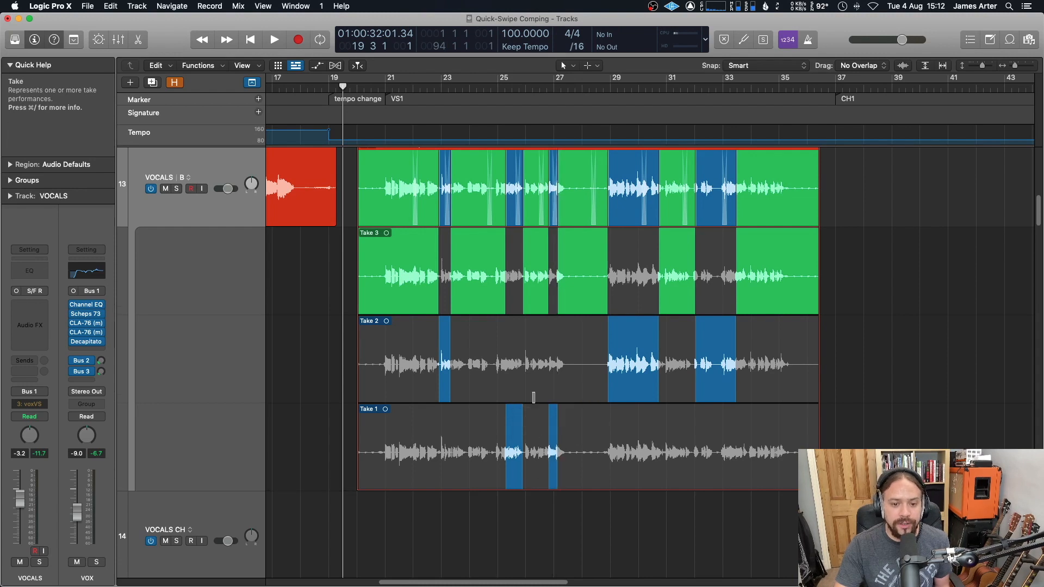
{"action": "left_click_drag", "start_coordinate": [528, 398], "coordinate": [537, 397]}
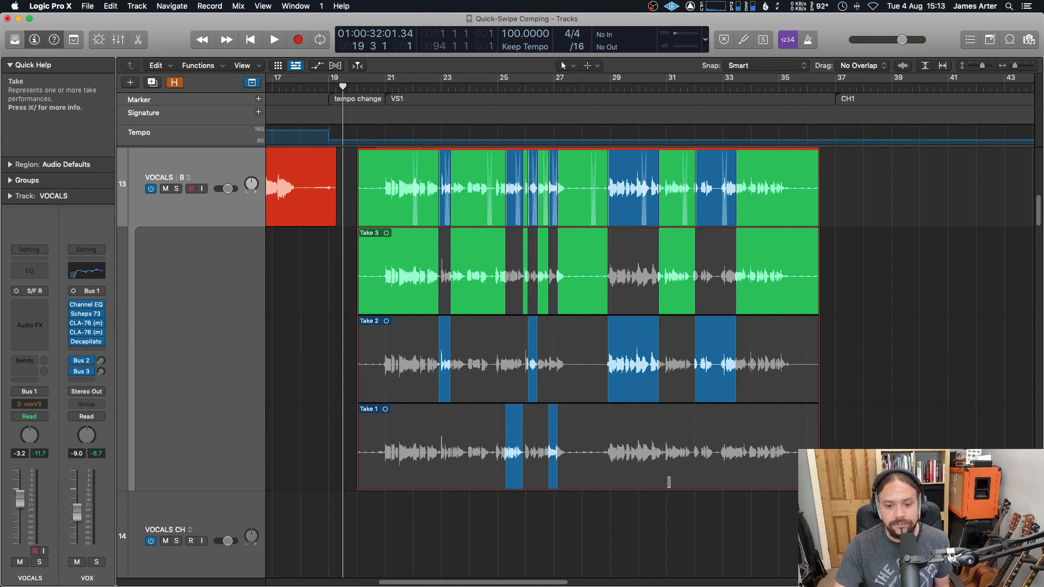
{"action": "left_click_drag", "start_coordinate": [665, 483], "coordinate": [684, 482]}
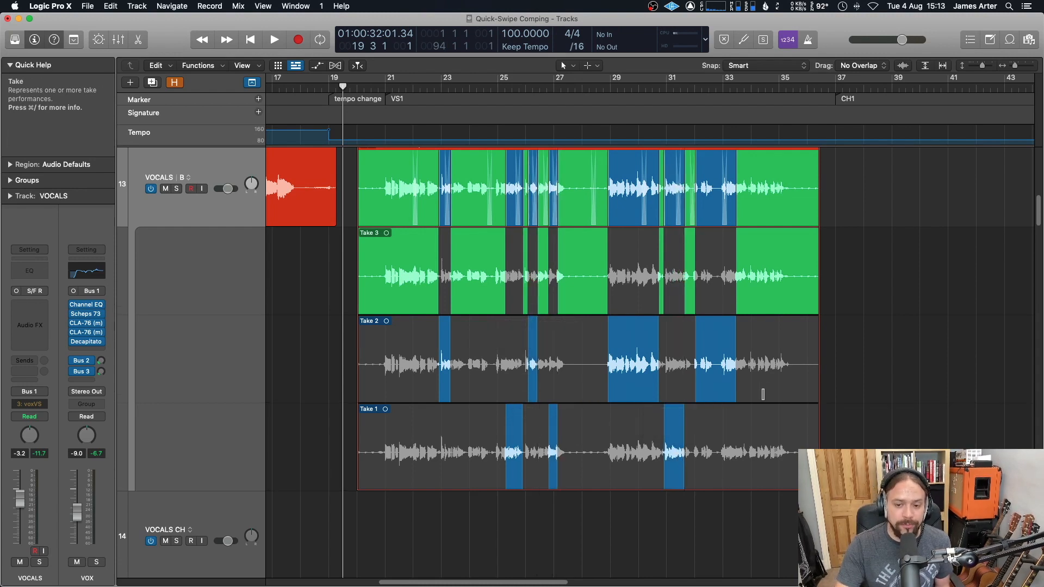
{"action": "left_click_drag", "start_coordinate": [763, 394], "coordinate": [783, 394]}
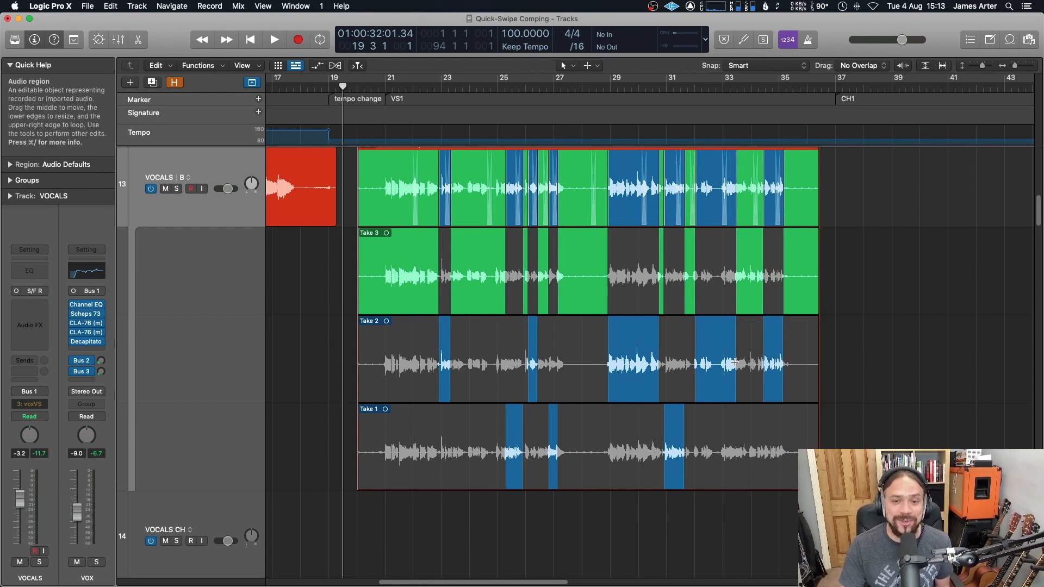
Step: Zoom in on the comp around bar 23 and play that passage back
{"action": "key", "text": "super+Right"}
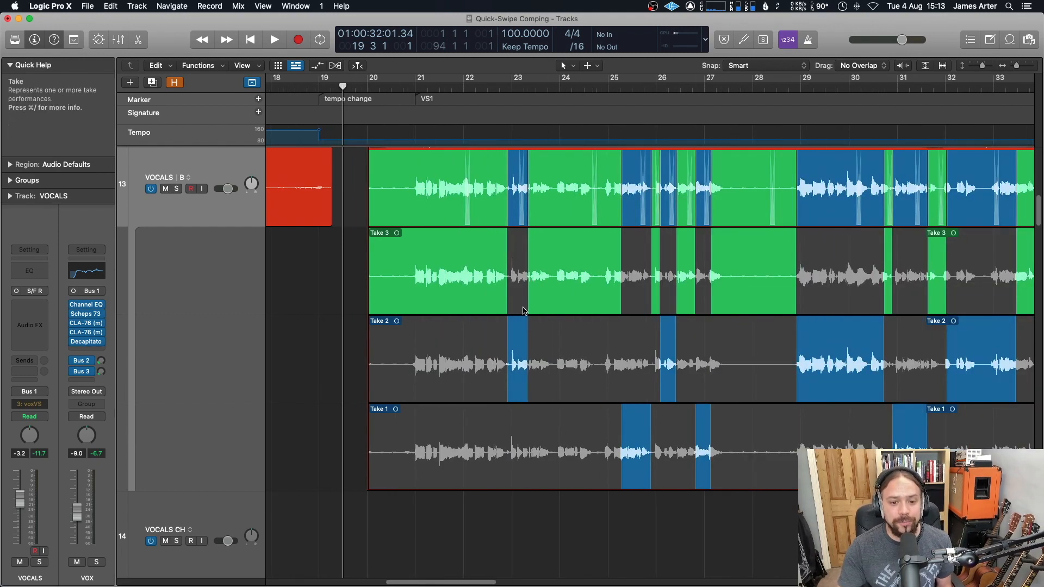
{"action": "left_click", "coordinate": [525, 333]}
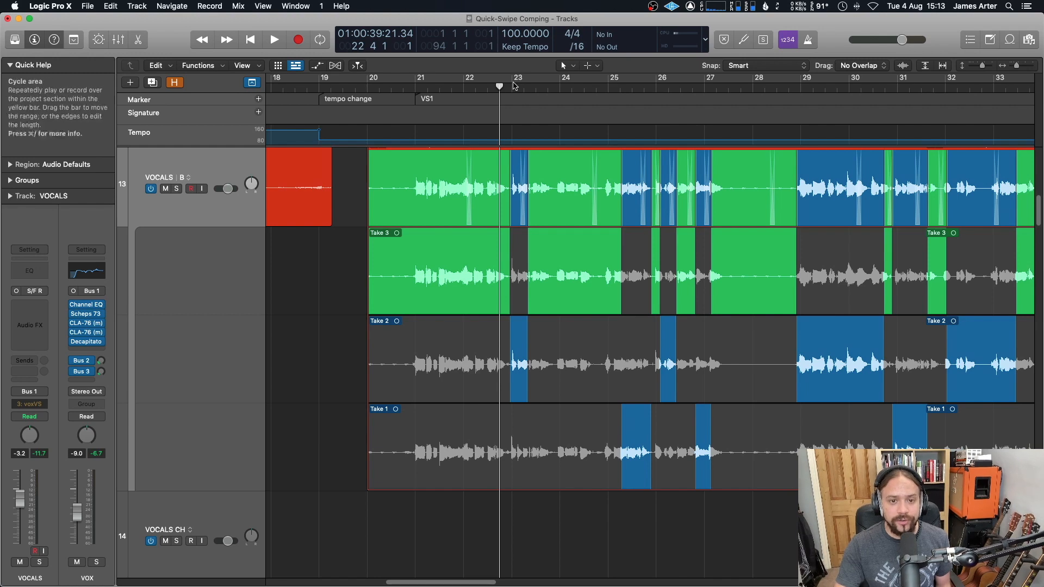
{"action": "key", "text": "super+Right"}
{"action": "key", "text": "super+Right"}
{"action": "key", "text": "super+Right"}
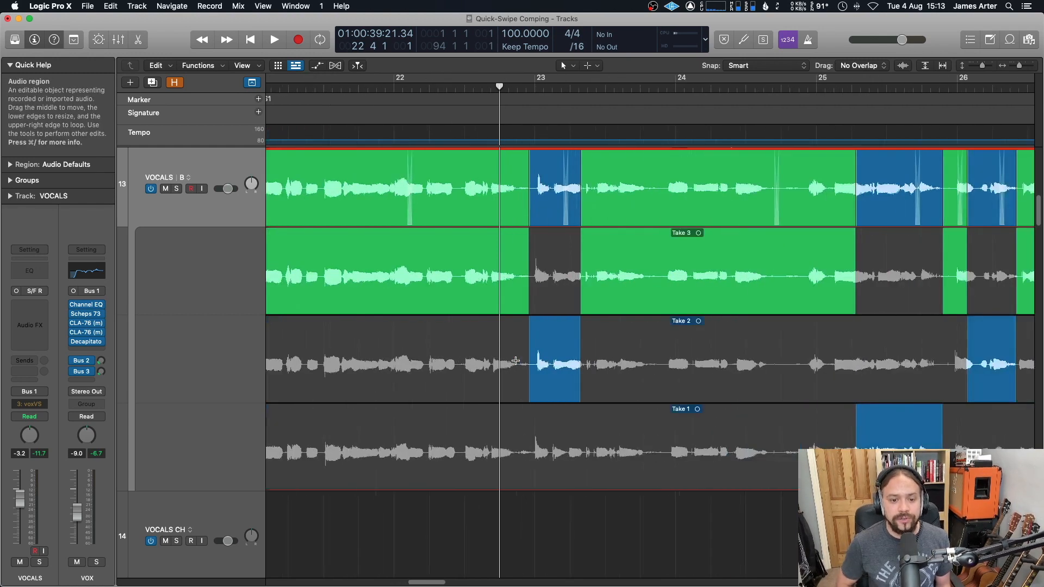
{"action": "scroll", "coordinate": [547, 387], "scroll_direction": "right", "scroll_amount": 1}
{"action": "left_click_drag", "start_coordinate": [547, 389], "coordinate": [500, 410]}
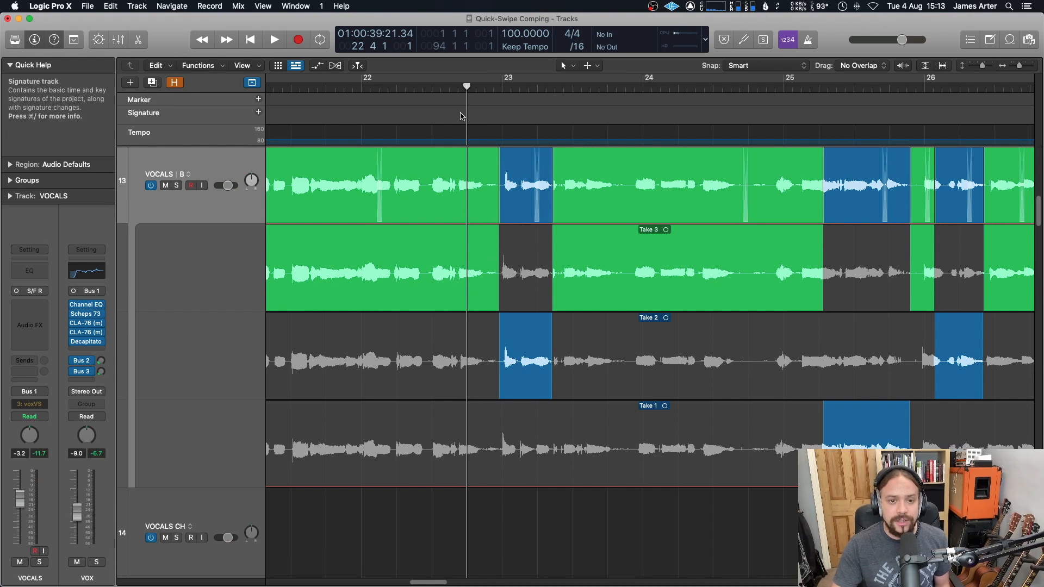
{"action": "left_click", "coordinate": [450, 87]}
{"action": "key", "text": "space"}
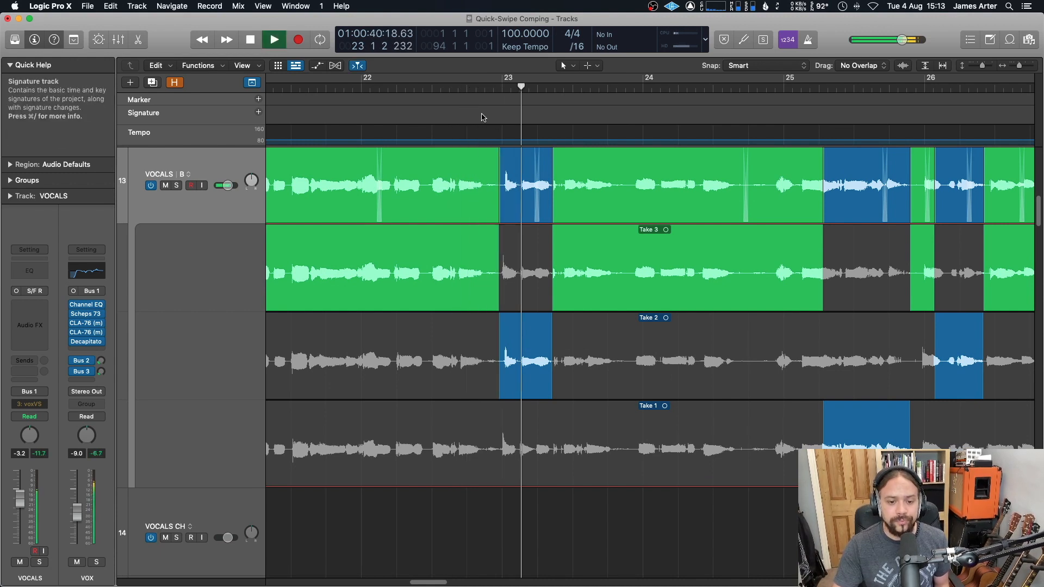
{"action": "key", "text": "space"}
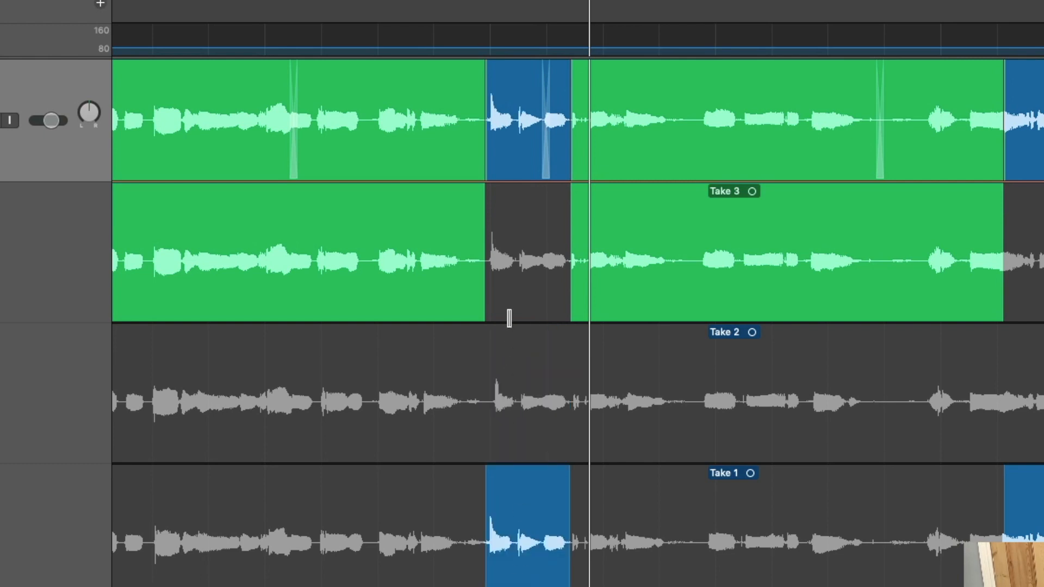
Step: Switch the bar-23 comp section between takes by selecting it on Take 2 and finally on Take 1
{"action": "left_click", "coordinate": [517, 303]}
{"action": "left_click", "coordinate": [517, 446]}
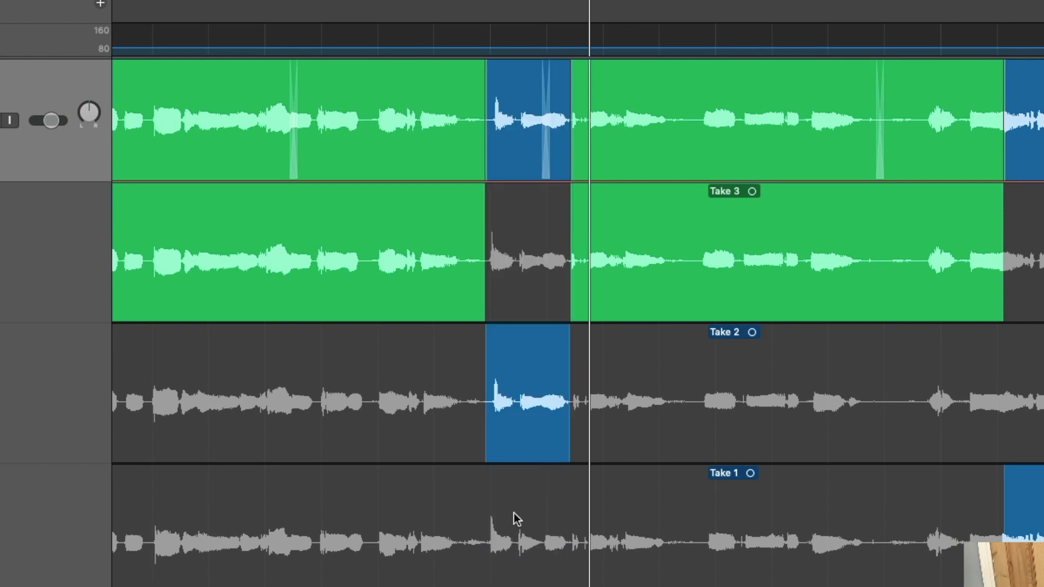
{"action": "left_click", "coordinate": [515, 569]}
{"action": "left_click", "coordinate": [527, 433]}
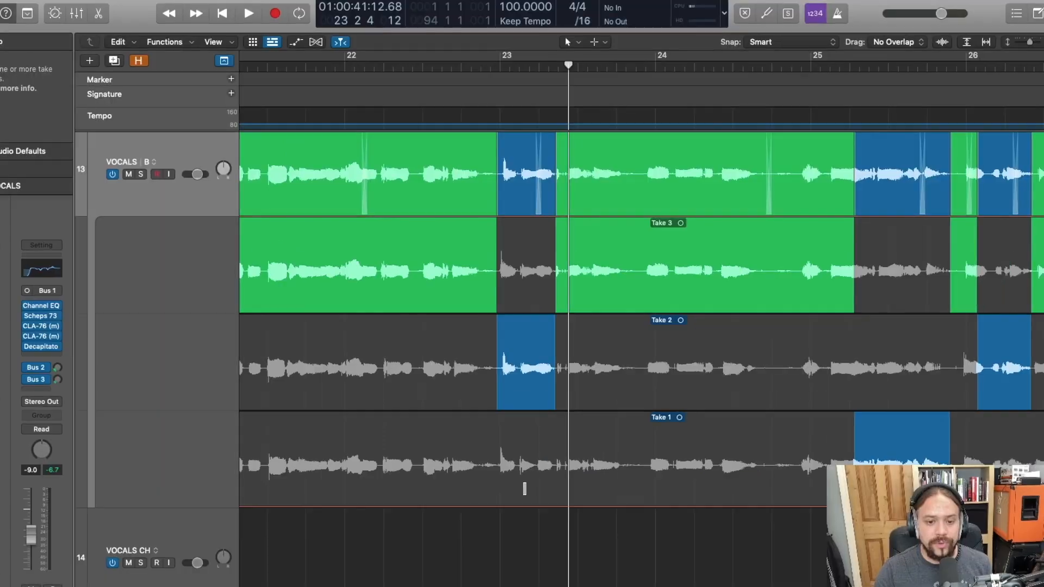
{"action": "left_click", "coordinate": [525, 489]}
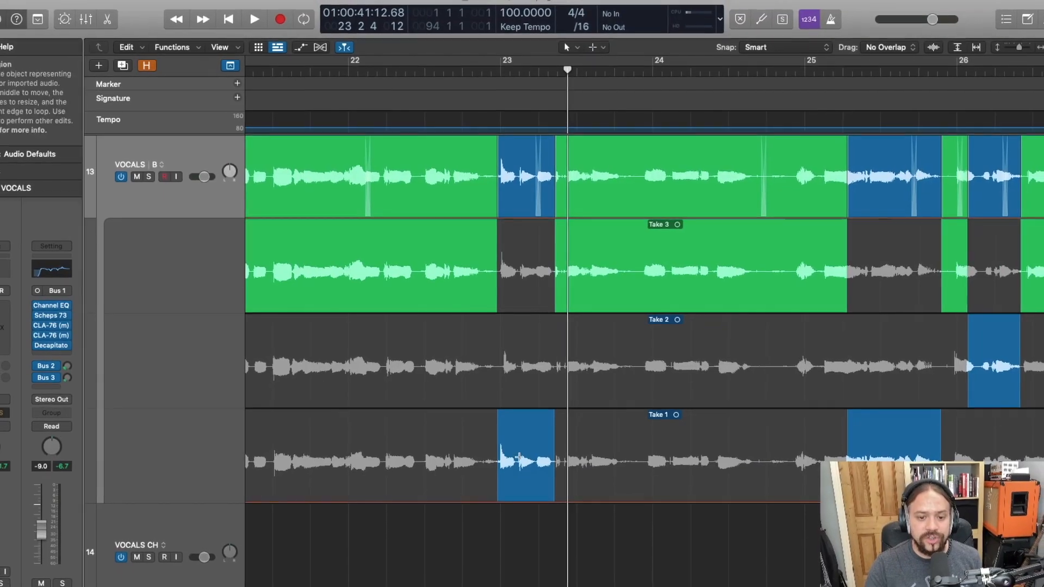
Step: Play the bar-23 passage while switching its comp section to Take 3 and then back to Take 2
{"action": "left_click", "coordinate": [484, 68]}
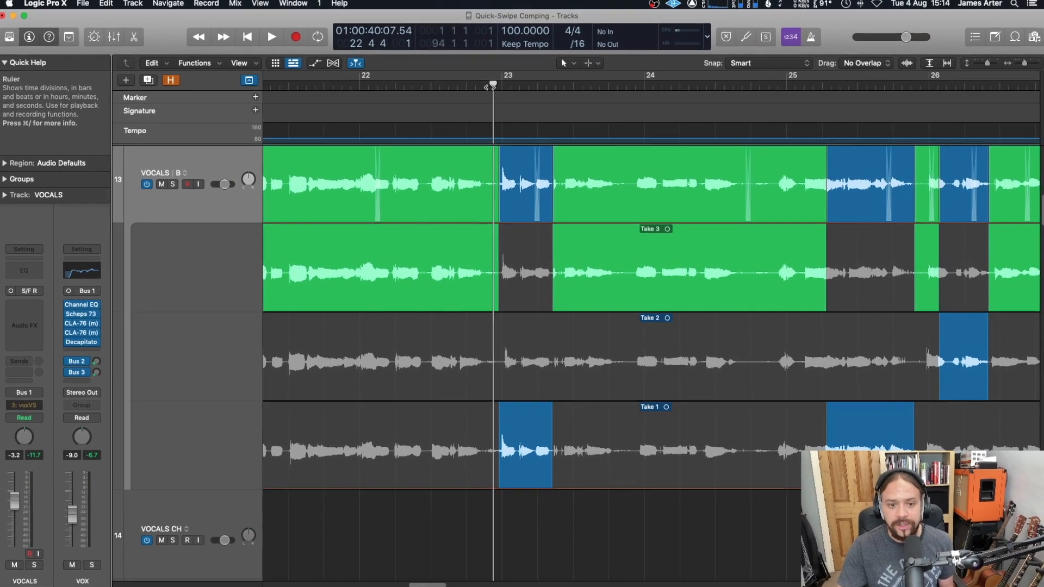
{"action": "key", "text": "space"}
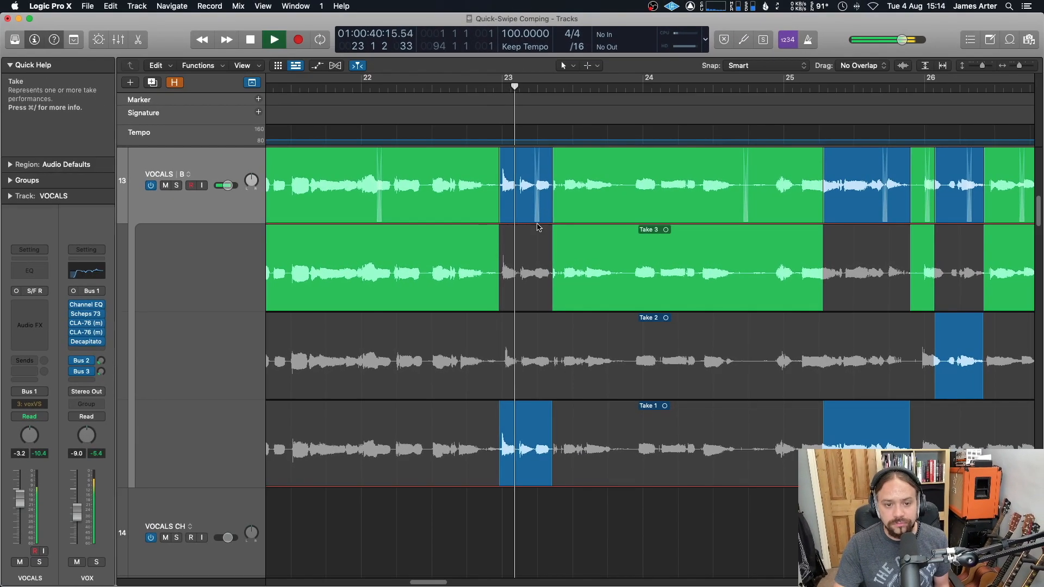
{"action": "left_click", "coordinate": [530, 301]}
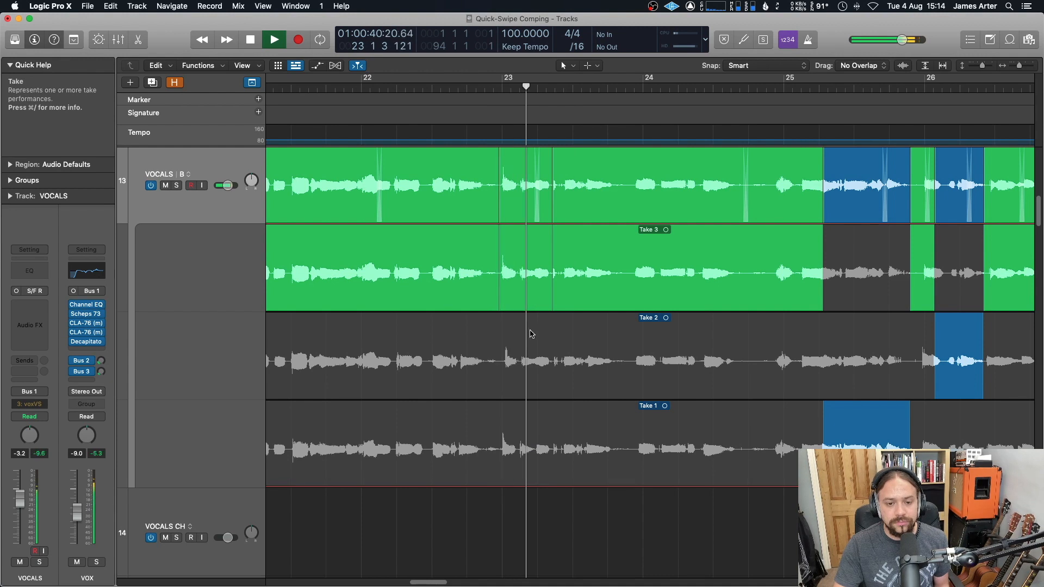
{"action": "left_click", "coordinate": [528, 384]}
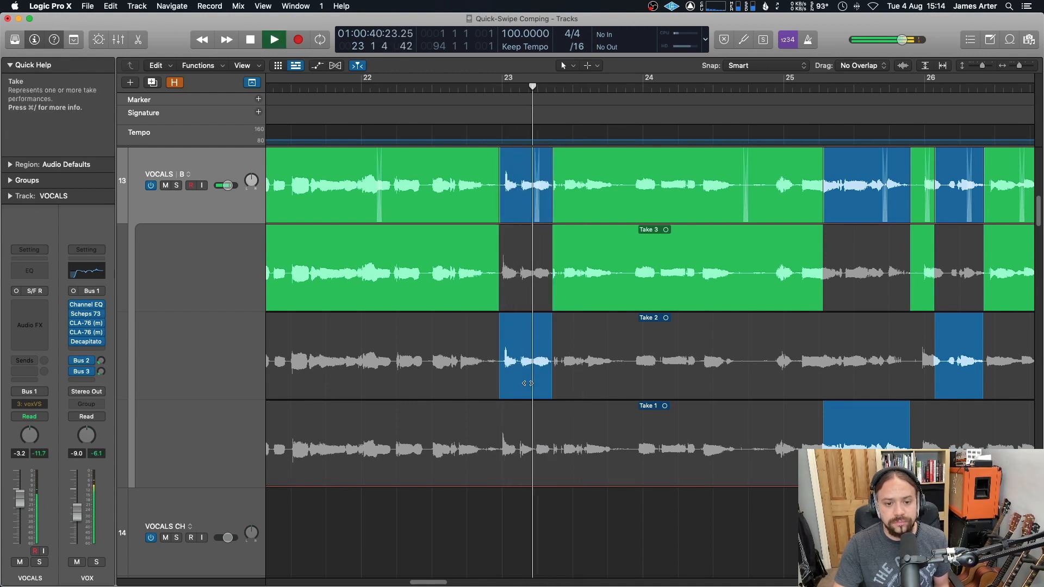
{"action": "key", "text": "space"}
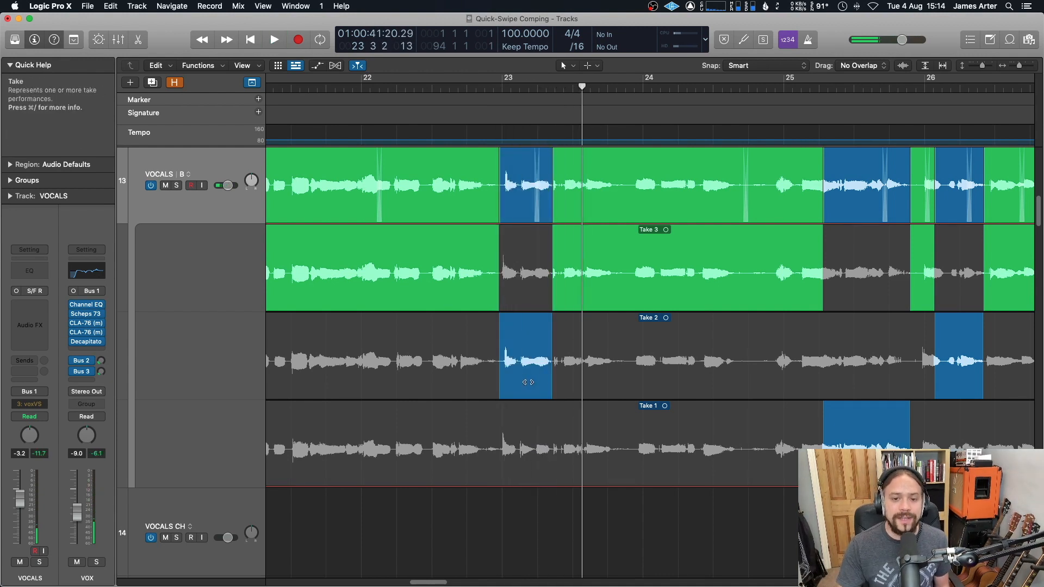
Step: Swipe a short Take 2 section into the comp in bar 22
{"action": "scroll", "coordinate": [528, 382], "scroll_direction": "up", "scroll_amount": 3}
{"action": "scroll", "coordinate": [528, 383], "scroll_direction": "right", "scroll_amount": 2}
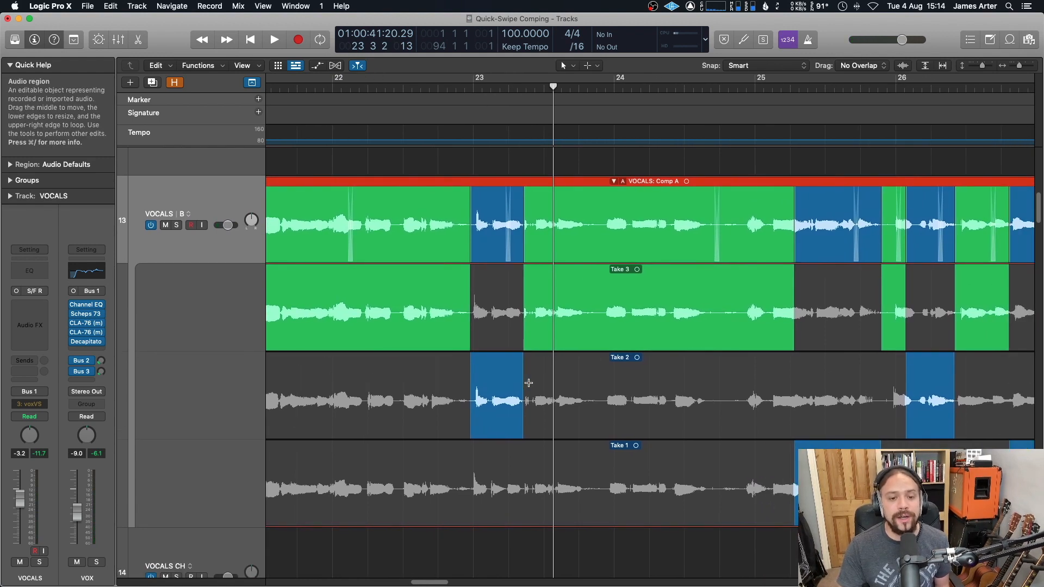
{"action": "scroll", "coordinate": [528, 383], "scroll_direction": "right", "scroll_amount": 2}
{"action": "scroll", "coordinate": [529, 384], "scroll_direction": "left", "scroll_amount": 3}
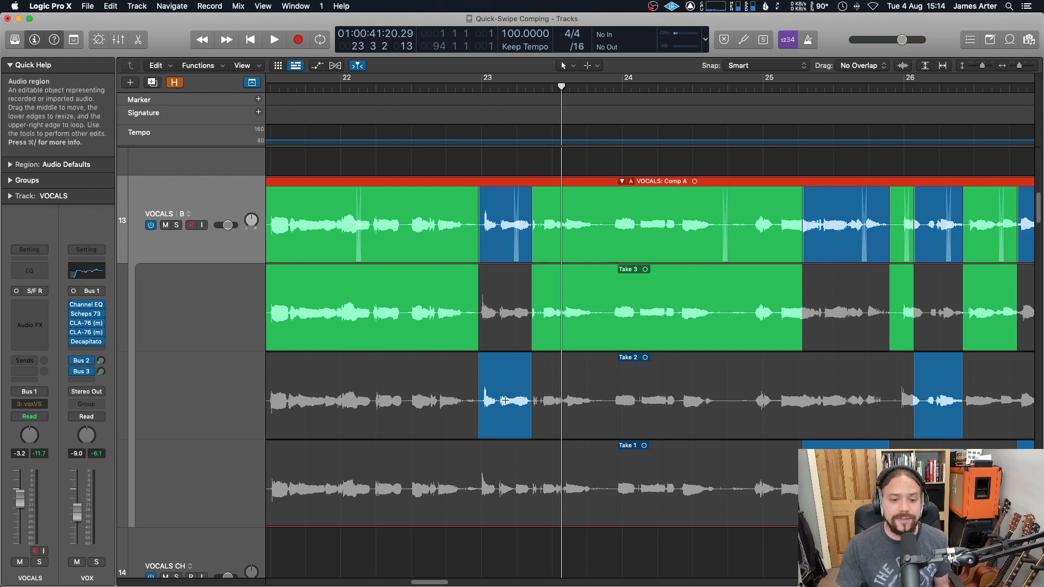
{"action": "scroll", "coordinate": [487, 340], "scroll_direction": "left", "scroll_amount": 2}
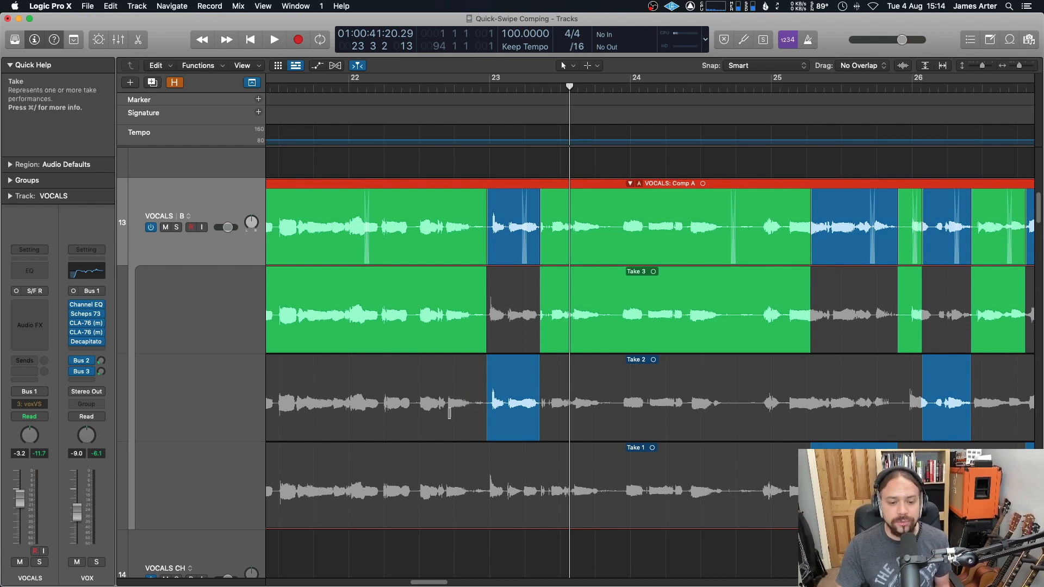
{"action": "scroll", "coordinate": [433, 421], "scroll_direction": "left", "scroll_amount": 5}
{"action": "left_click_drag", "start_coordinate": [431, 424], "coordinate": [471, 424]}
Step: Review the comp and its takes across bars 20 to 30
{"action": "scroll", "coordinate": [459, 254], "scroll_direction": "up", "scroll_amount": 3}
{"action": "scroll", "coordinate": [460, 254], "scroll_direction": "left", "scroll_amount": 5}
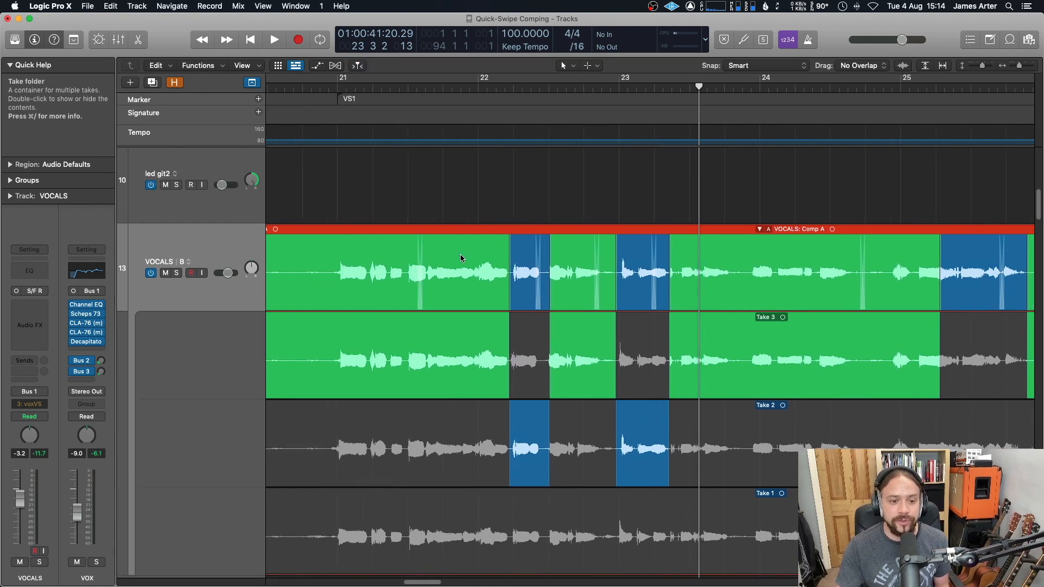
{"action": "key", "text": "super+Left"}
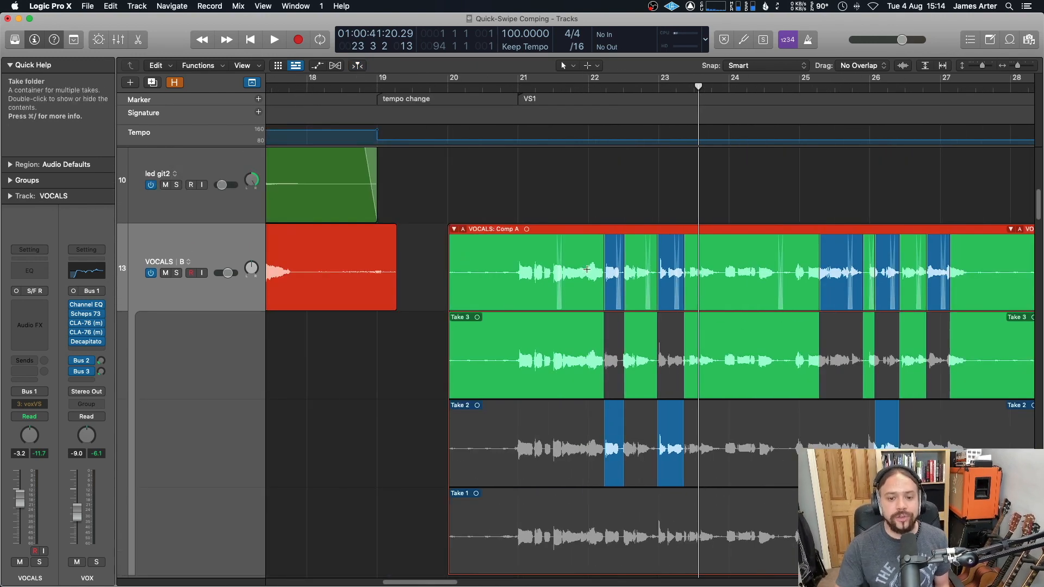
{"action": "scroll", "coordinate": [585, 272], "scroll_direction": "right", "scroll_amount": 2}
{"action": "scroll", "coordinate": [582, 288], "scroll_direction": "down", "scroll_amount": 1}
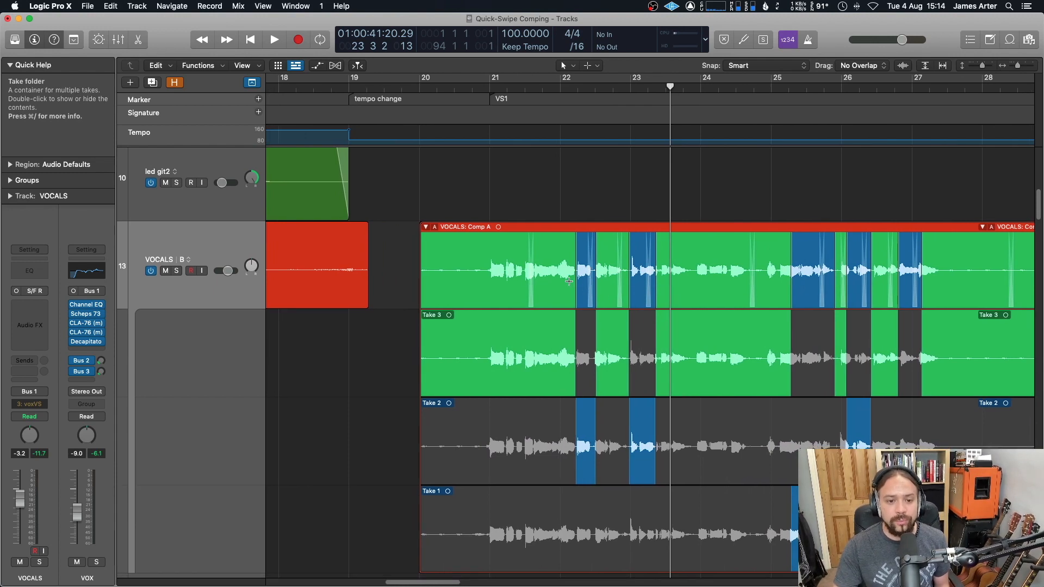
{"action": "scroll", "coordinate": [615, 261], "scroll_direction": "down", "scroll_amount": 3}
{"action": "scroll", "coordinate": [614, 261], "scroll_direction": "right", "scroll_amount": 4}
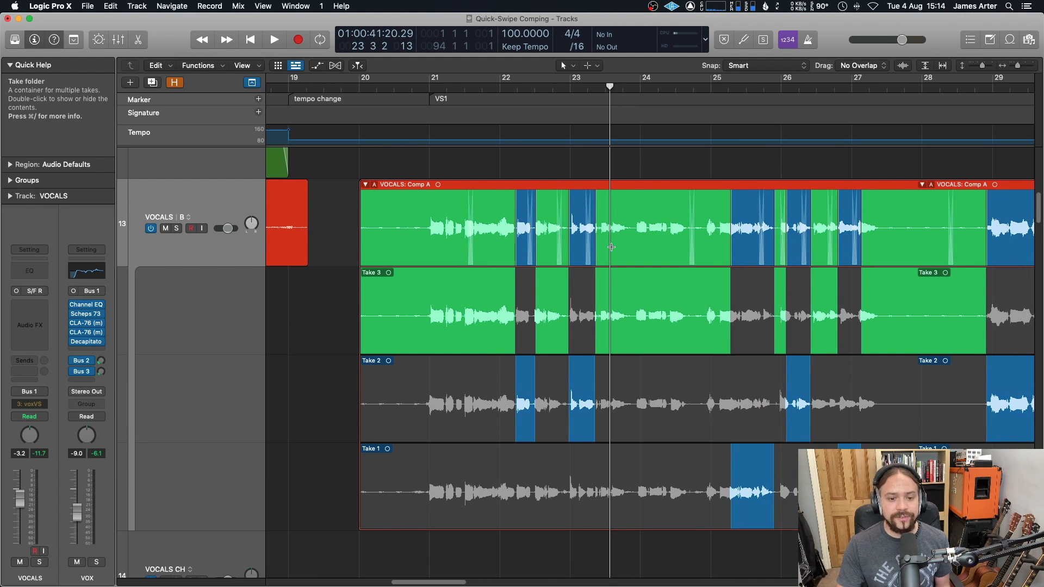
{"action": "scroll", "coordinate": [610, 246], "scroll_direction": "right", "scroll_amount": 3}
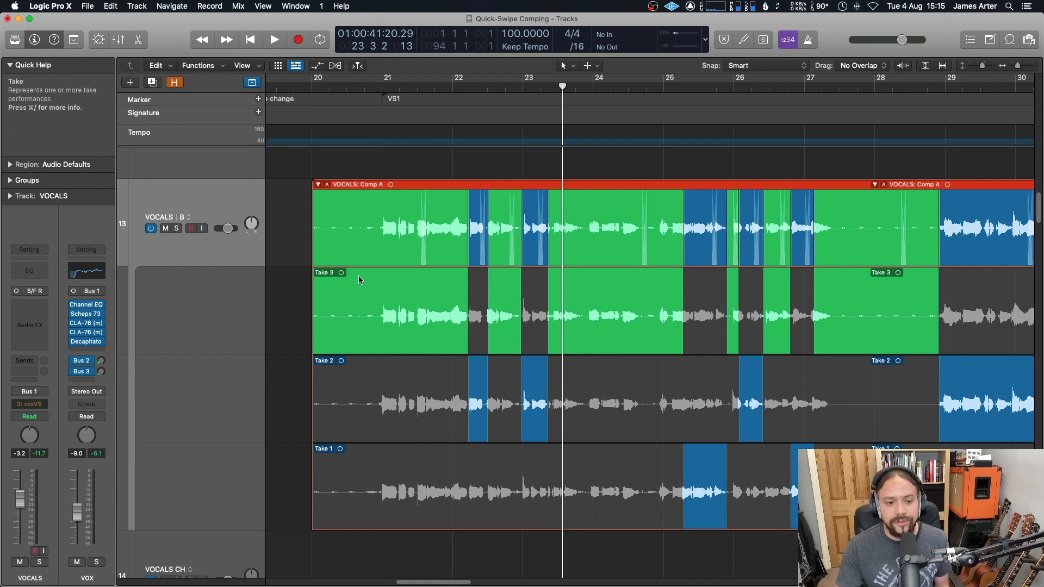
{"action": "scroll", "coordinate": [403, 280], "scroll_direction": "right", "scroll_amount": 1}
{"action": "scroll", "coordinate": [403, 280], "scroll_direction": "up", "scroll_amount": 1}
{"action": "left_click", "coordinate": [390, 279]}
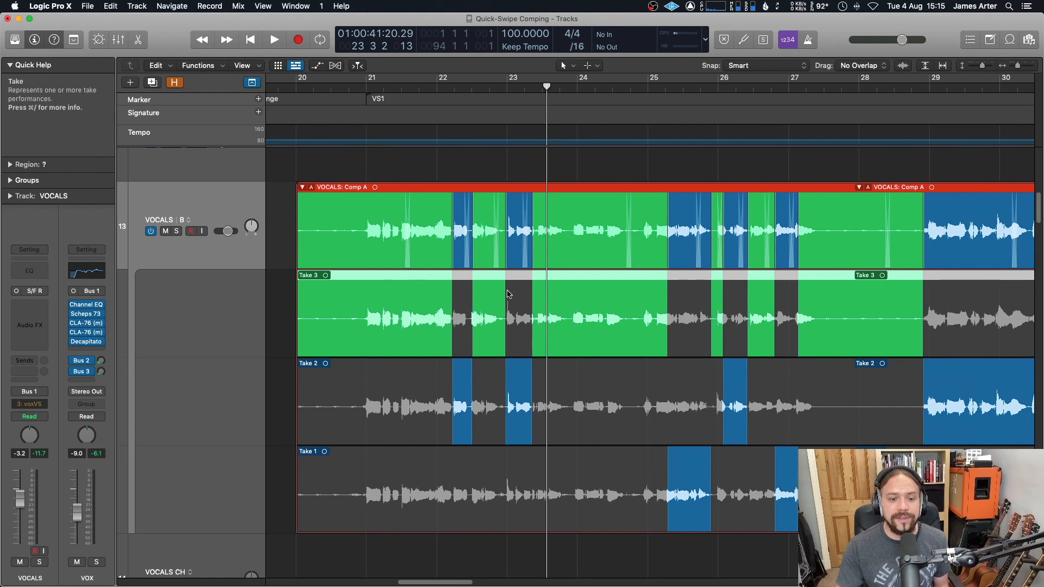
{"action": "scroll", "coordinate": [487, 405], "scroll_direction": "down", "scroll_amount": 3}
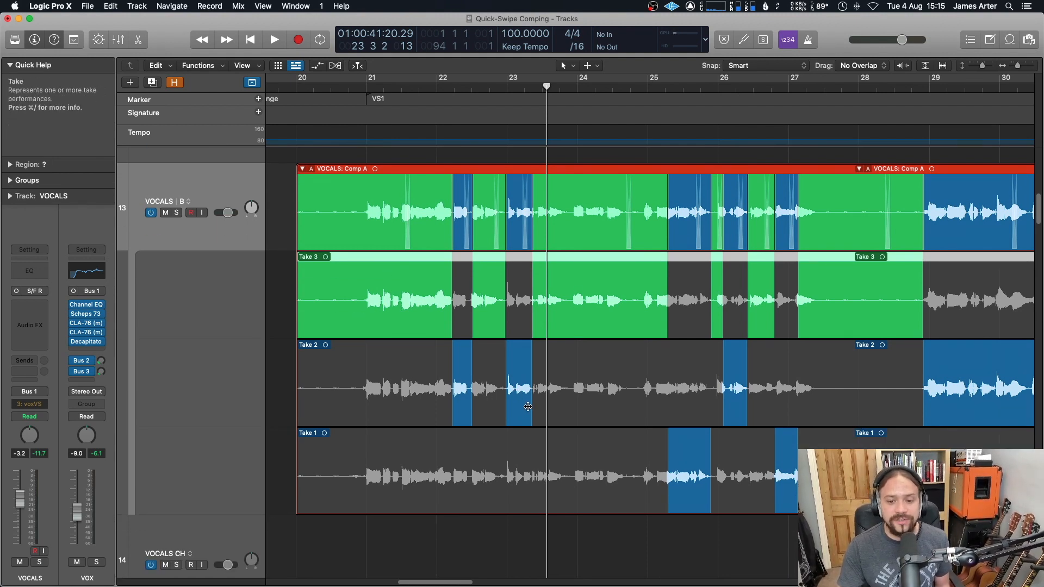
{"action": "scroll", "coordinate": [528, 407], "scroll_direction": "down", "scroll_amount": 2}
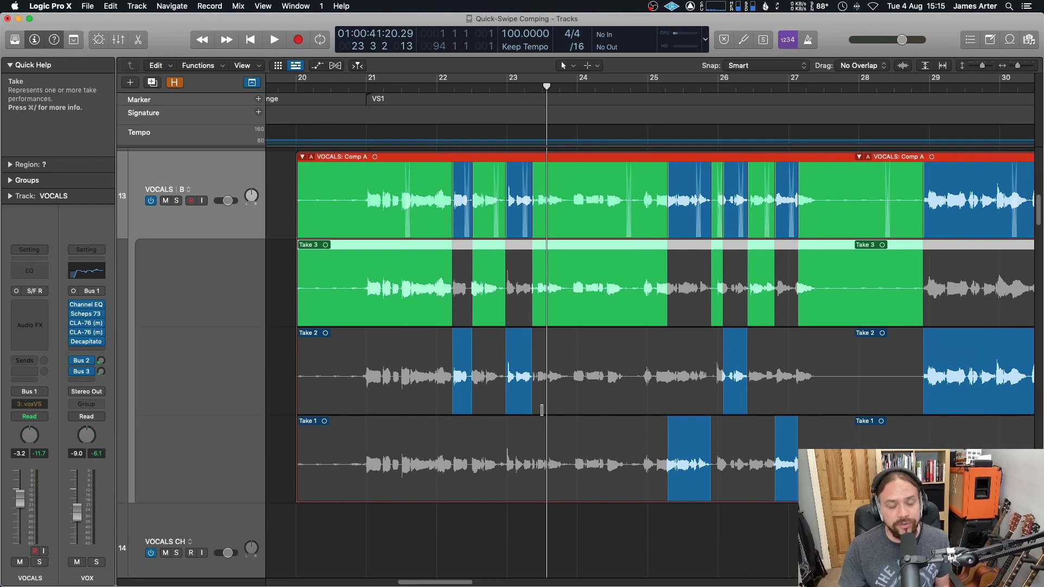
{"action": "scroll", "coordinate": [542, 409], "scroll_direction": "up", "scroll_amount": 2}
{"action": "scroll", "coordinate": [542, 410], "scroll_direction": "right", "scroll_amount": 1}
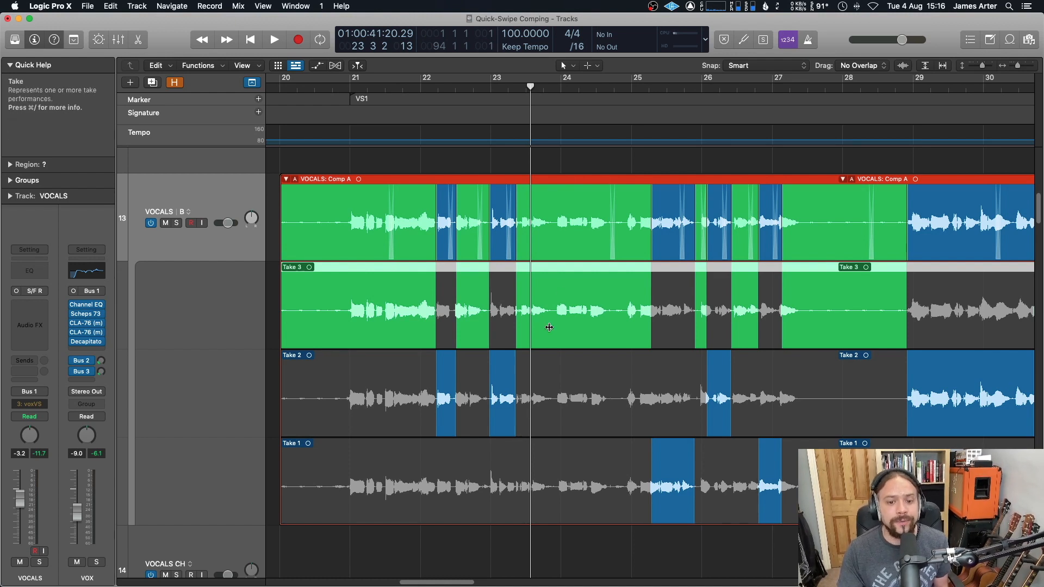
{"action": "scroll", "coordinate": [550, 380], "scroll_direction": "down", "scroll_amount": 1}
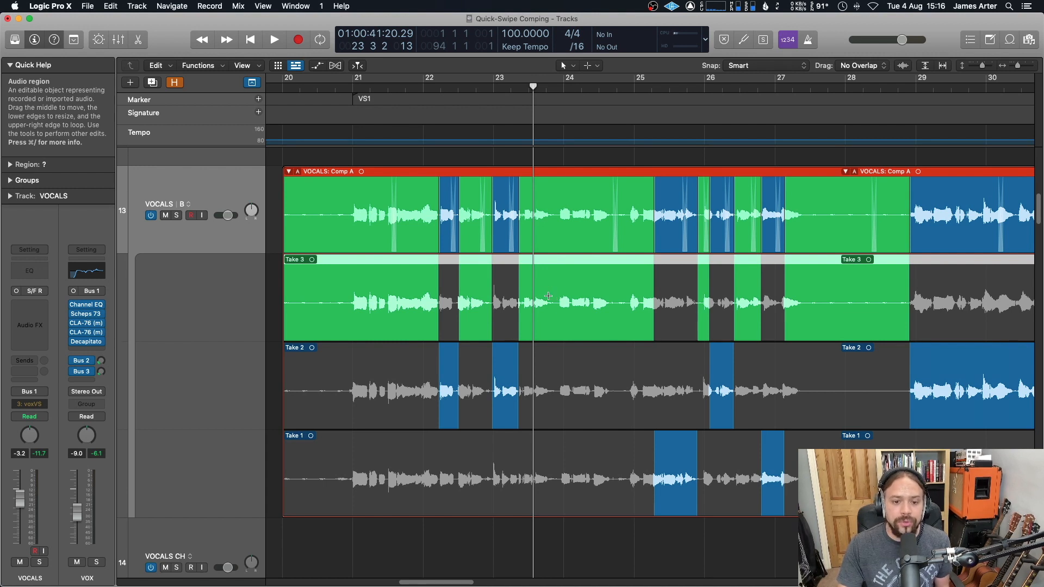
Step: Split Take 3 at a selected range around bar 24 into separate takes
{"action": "left_click_drag", "start_coordinate": [554, 296], "coordinate": [621, 293]}
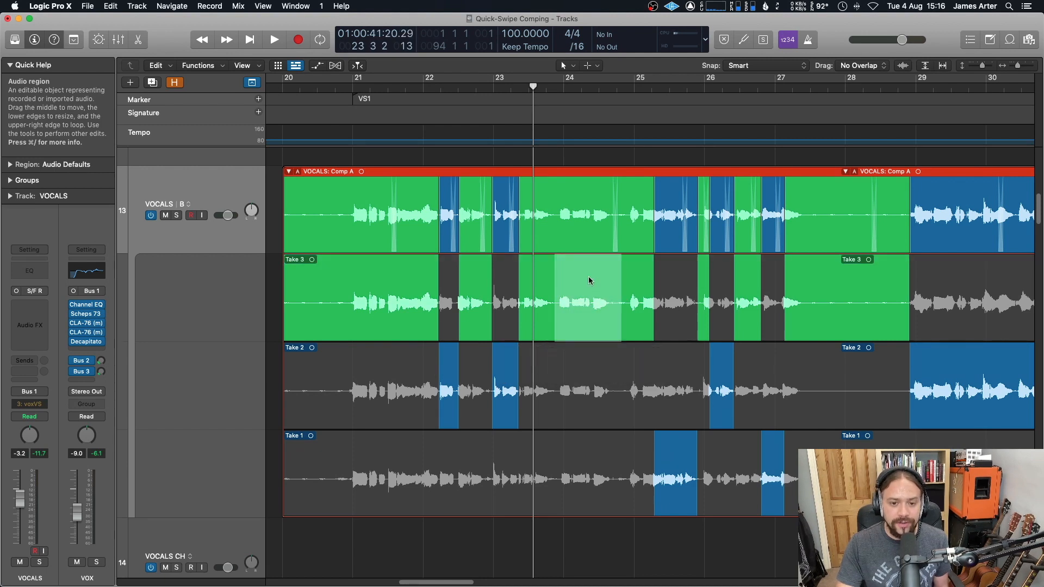
{"action": "left_click", "coordinate": [591, 268]}
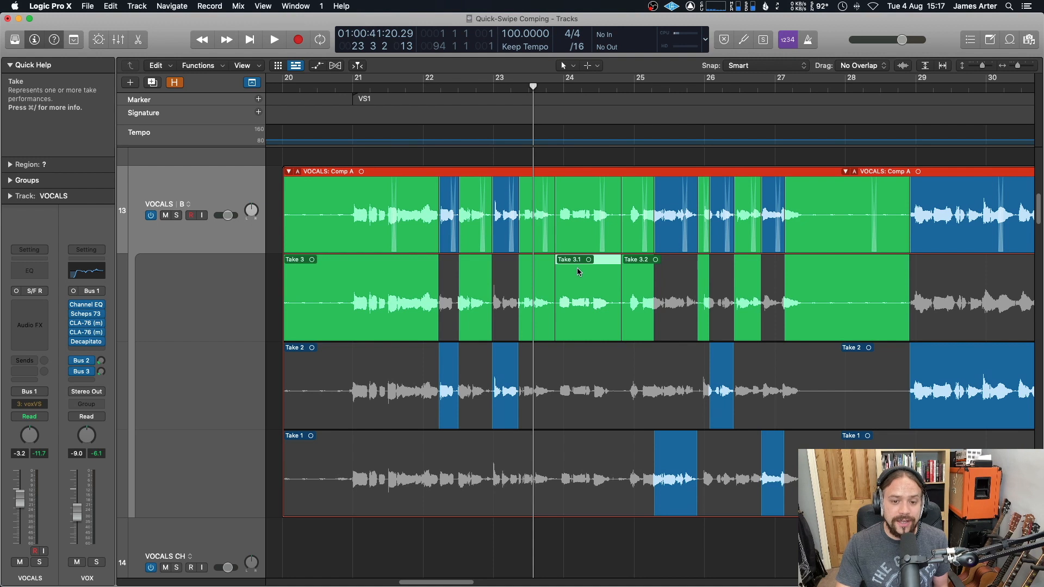
Step: Shift Take 3.1 in time and fill the gap before it with a short Take 2 section
{"action": "mouse_move", "coordinate": [571, 270]}
{"action": "left_mouse_down"}
{"action": "mouse_move", "coordinate": [623, 270]}
{"action": "mouse_move", "coordinate": [563, 270]}
{"action": "mouse_move", "coordinate": [583, 272]}
{"action": "left_mouse_up"}
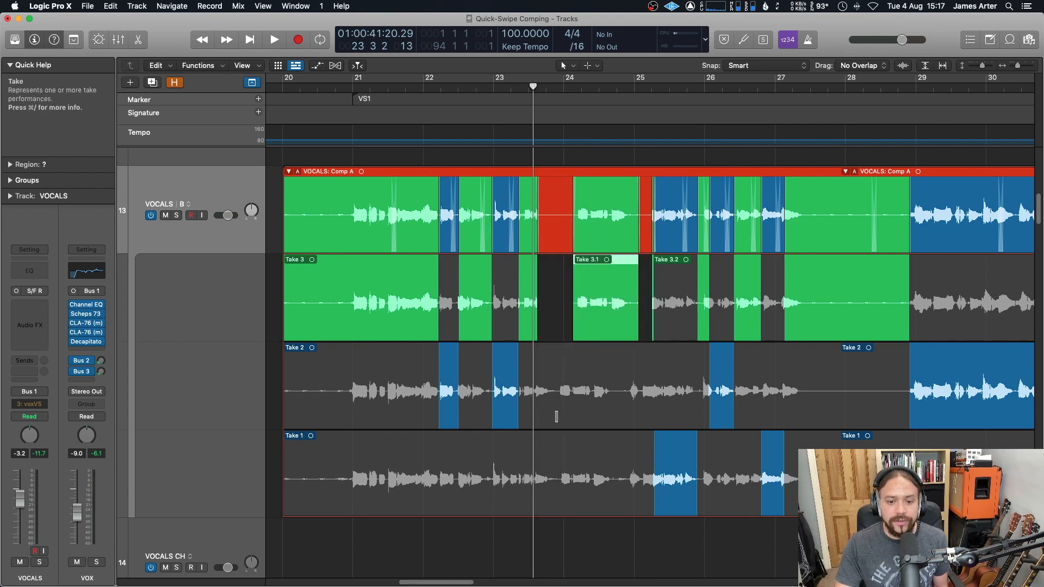
{"action": "left_click_drag", "start_coordinate": [557, 416], "coordinate": [600, 420]}
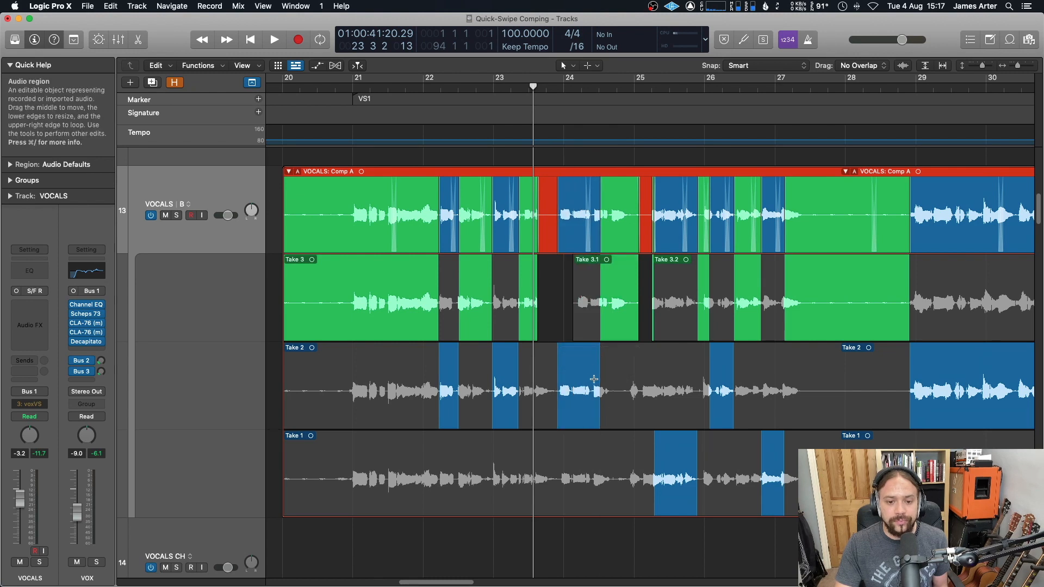
{"action": "mouse_move", "coordinate": [584, 334]}
{"action": "left_mouse_down"}
{"action": "mouse_move", "coordinate": [625, 335]}
{"action": "mouse_move", "coordinate": [578, 331]}
{"action": "left_mouse_up"}
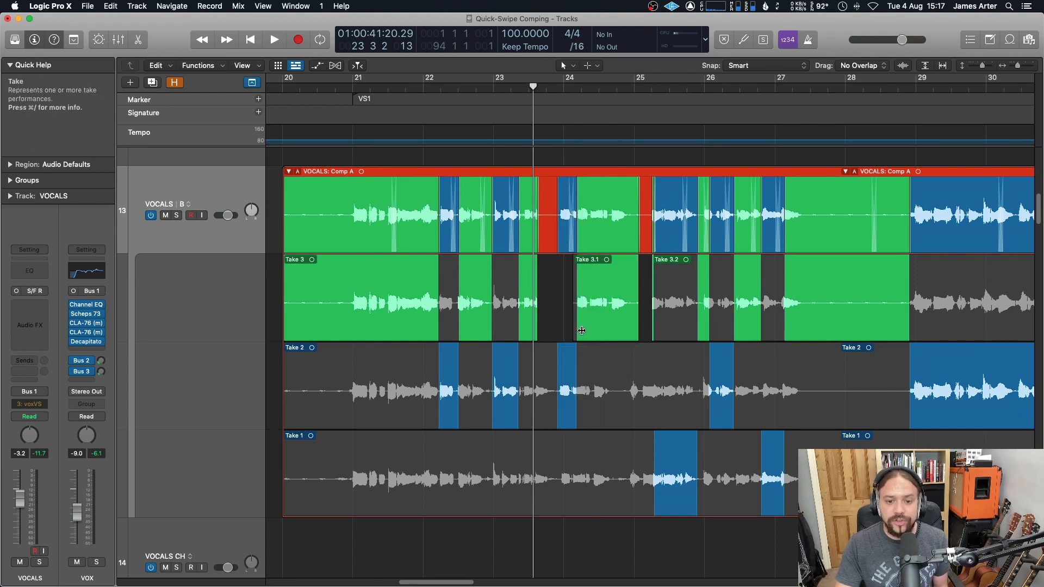
{"action": "left_click", "coordinate": [606, 262]}
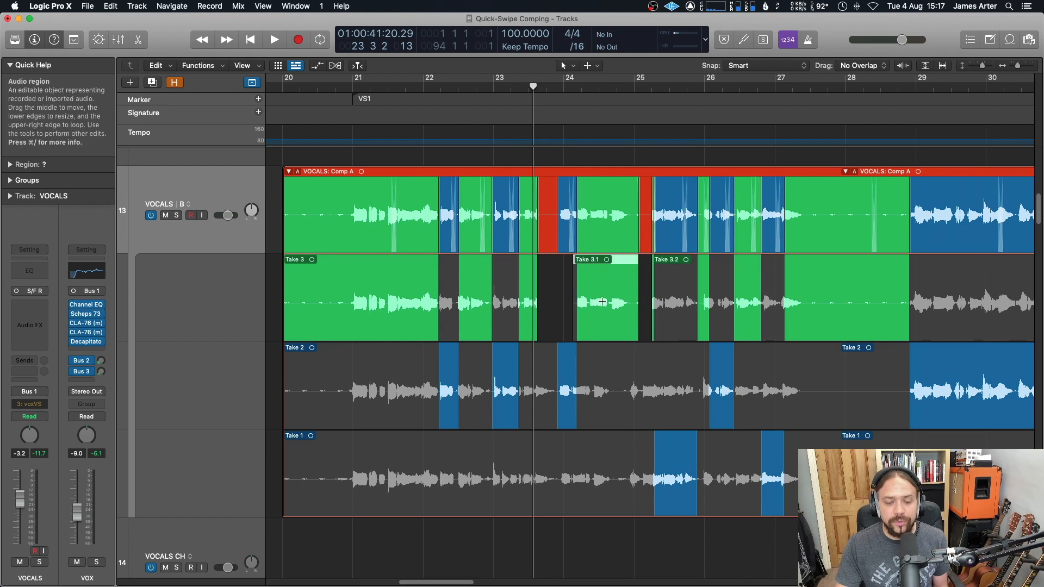
{"action": "left_click_drag", "start_coordinate": [620, 263], "coordinate": [605, 265]}
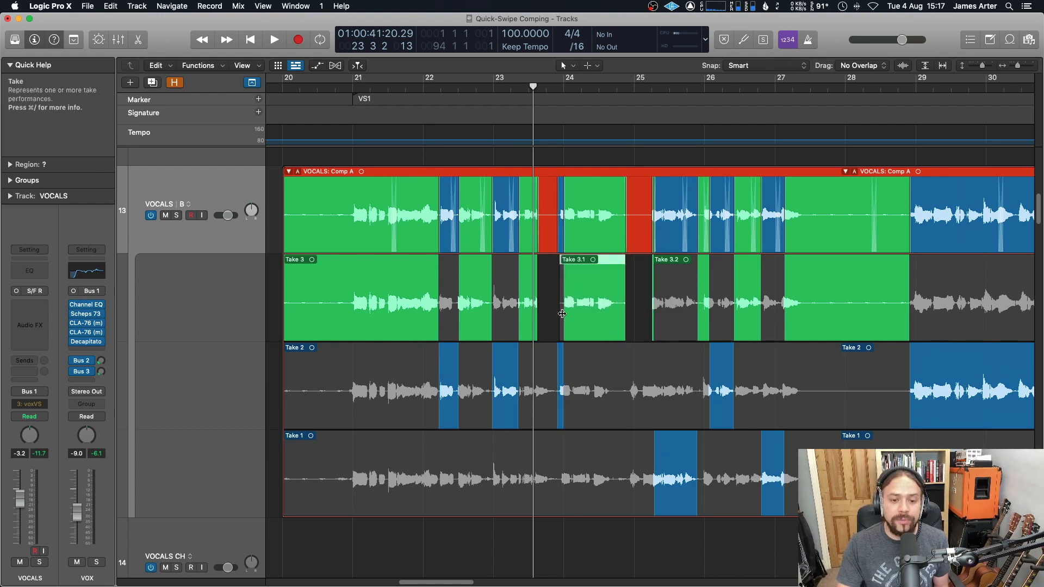
{"action": "left_click_drag", "start_coordinate": [565, 328], "coordinate": [552, 328]}
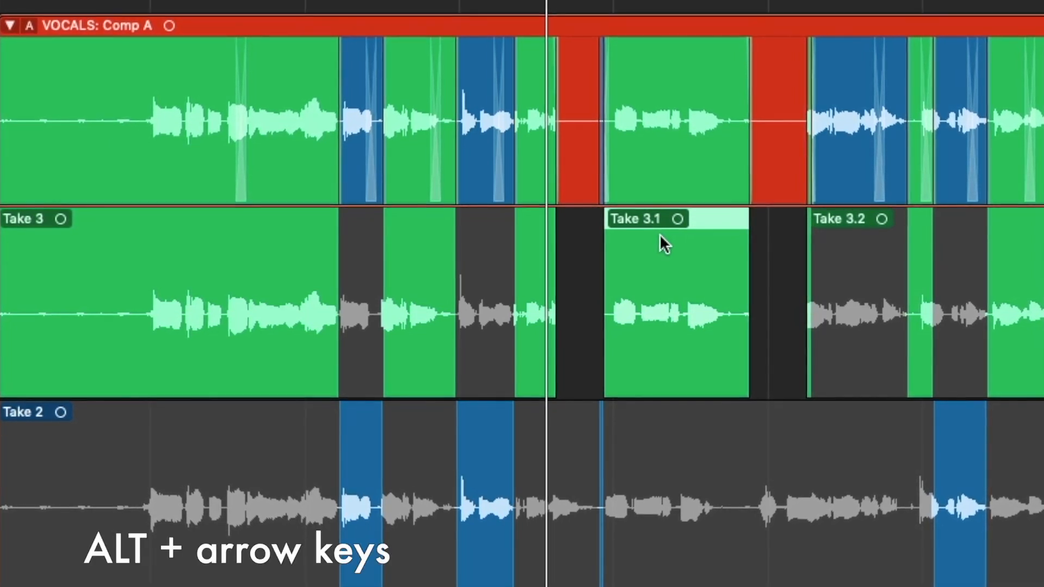
Step: Nudge Take 3.1 left and right in small steps, then open the nudge value setting
{"action": "key", "text": "alt+Right"}
{"action": "key", "text": "alt+Right"}
{"action": "key", "text": "alt+Right"}
{"action": "key", "text": "alt+Right"}
{"action": "key", "text": "alt+Left"}
{"action": "key", "text": "alt+Left"}
{"action": "key", "text": "alt+Left"}
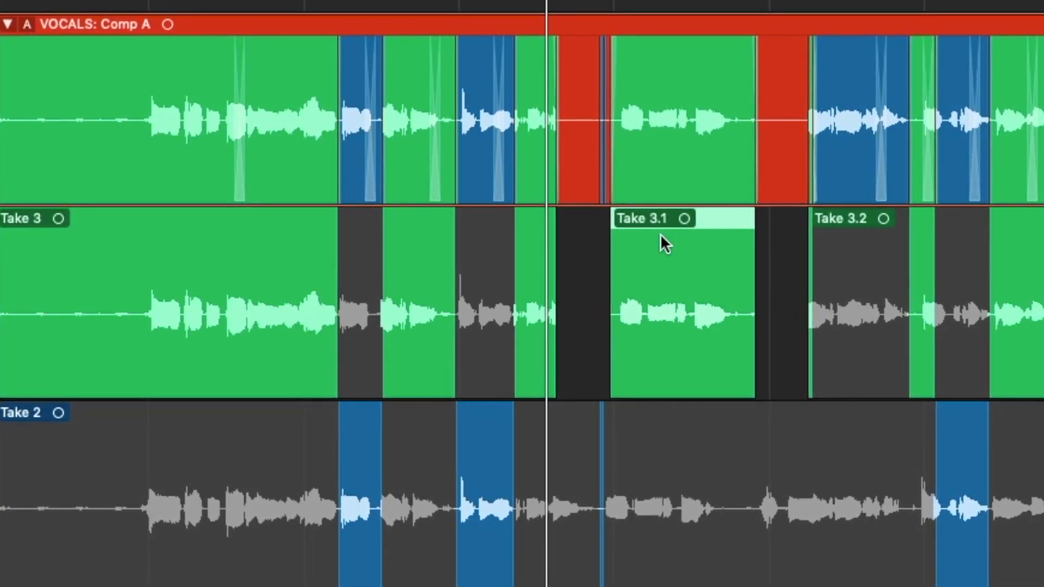
{"action": "key", "text": "alt+Left"}
{"action": "key", "text": "alt+Left"}
{"action": "key", "text": "alt+Left"}
{"action": "key", "text": "alt+Left"}
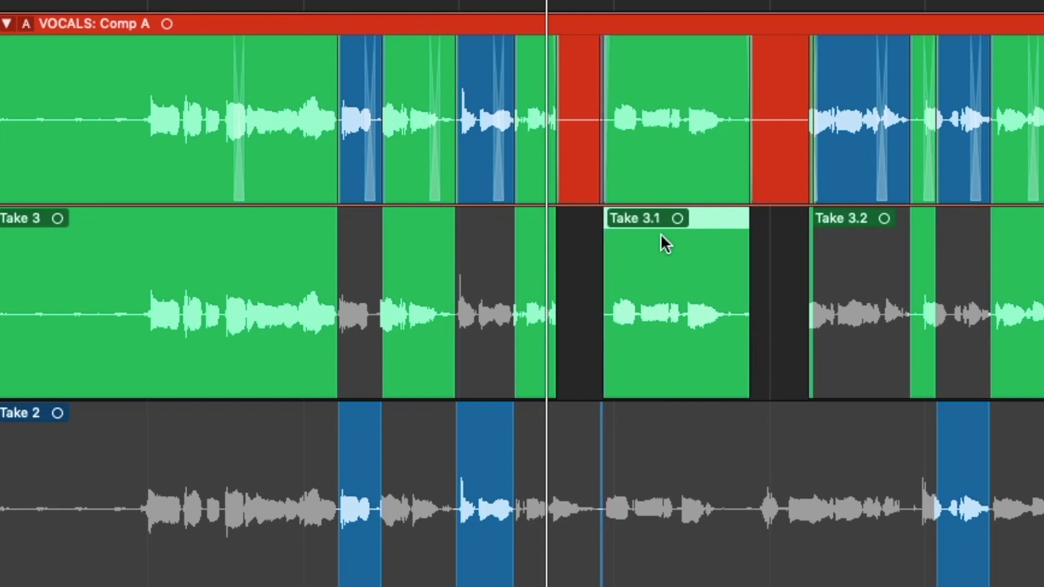
{"action": "key", "text": "alt+Right"}
{"action": "key", "text": "alt+Right"}
{"action": "key", "text": "alt+Right"}
{"action": "key", "text": "alt+Right"}
{"action": "key", "text": "alt+Right"}
{"action": "key", "text": "alt+Right"}
{"action": "key", "text": "alt+Right"}
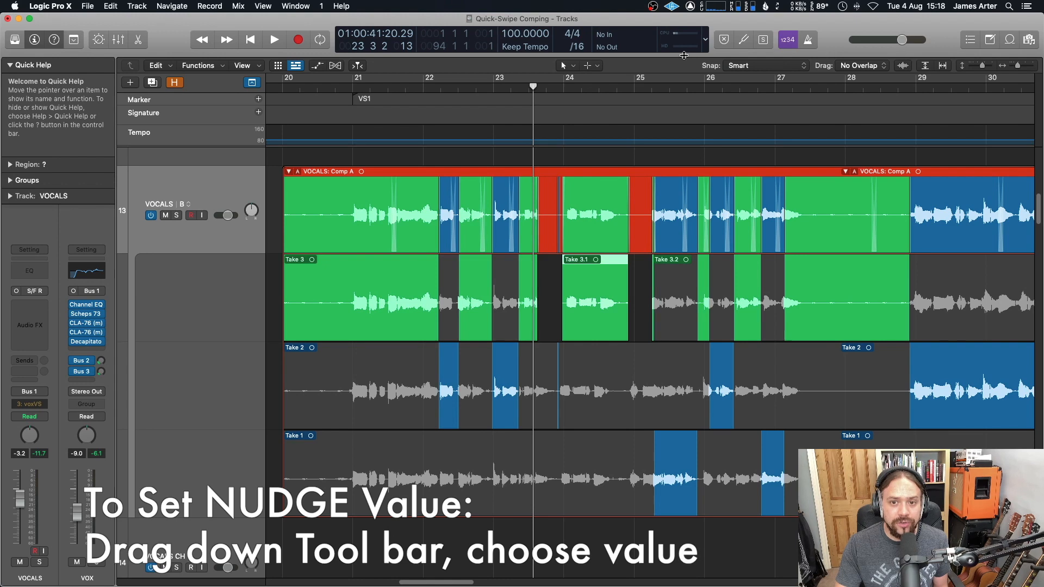
{"action": "left_click_drag", "start_coordinate": [685, 61], "coordinate": [683, 98]}
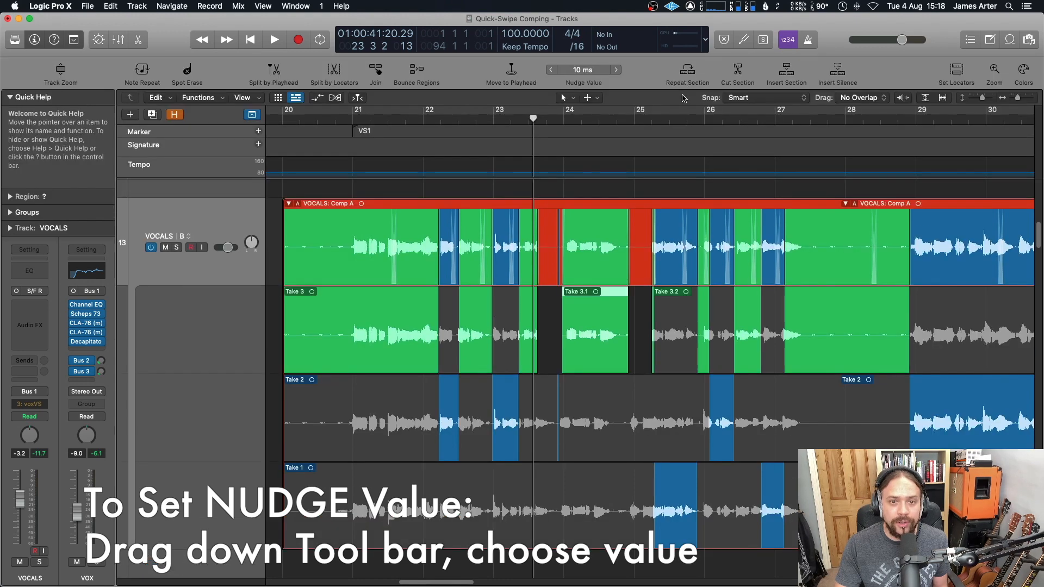
{"action": "left_click", "coordinate": [599, 71]}
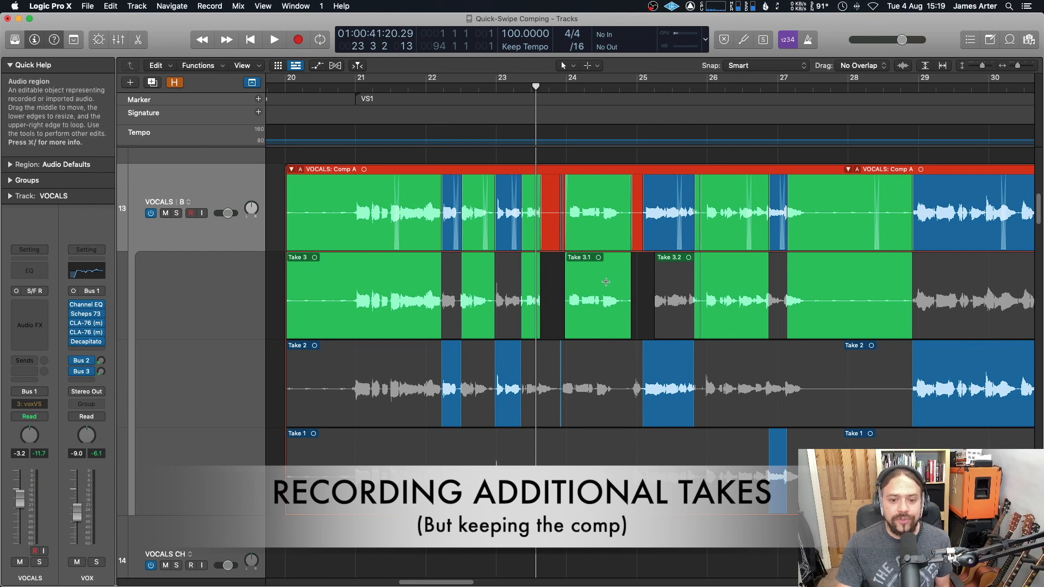
Step: Swipe a Take 1 section into the comp around bar 26 and collapse the take folder
{"action": "left_click_drag", "start_coordinate": [708, 478], "coordinate": [779, 491]}
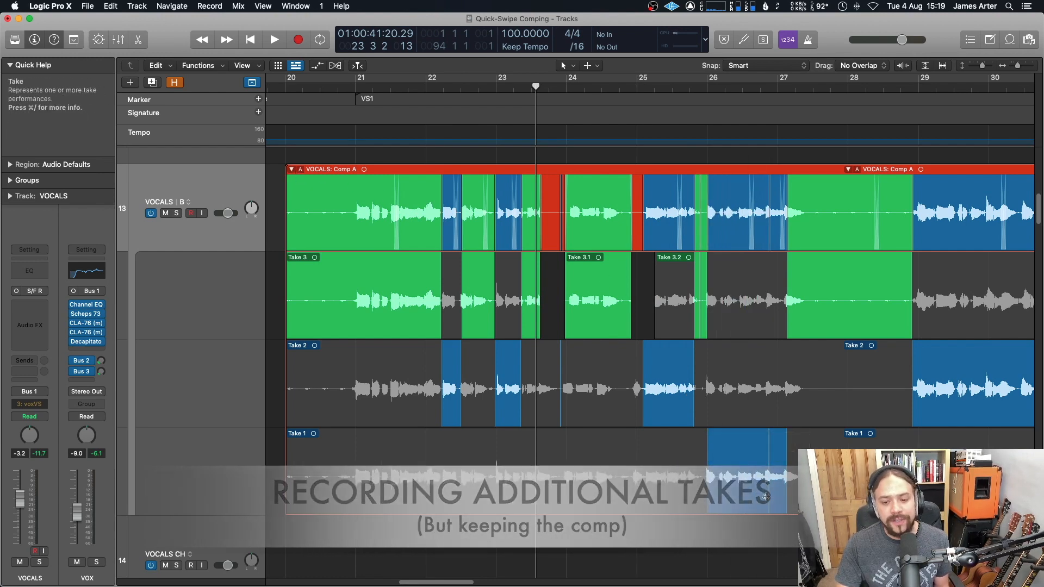
{"action": "left_click", "coordinate": [292, 170]}
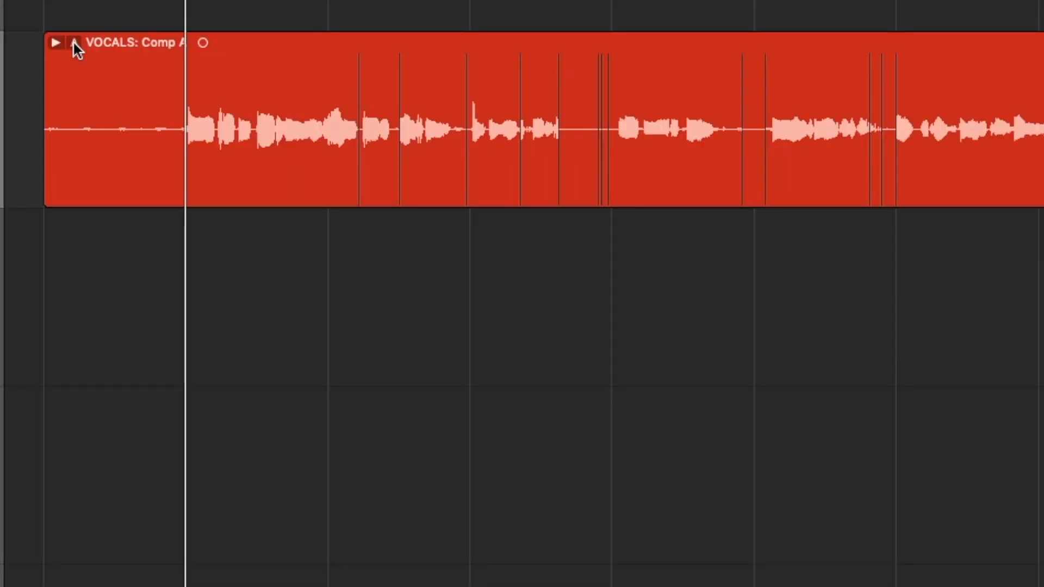
Step: Duplicate the current comp of the take folder
{"action": "left_click", "coordinate": [75, 43]}
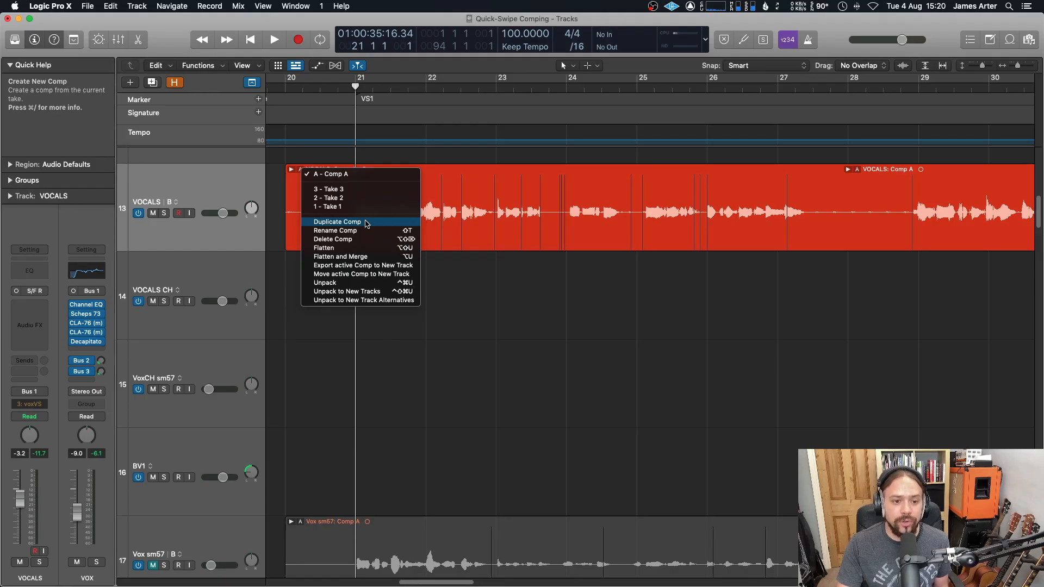
{"action": "left_click", "coordinate": [365, 222]}
Step: Rename the duplicated comp B as COMP with NEW TAKES
{"action": "left_click", "coordinate": [291, 169]}
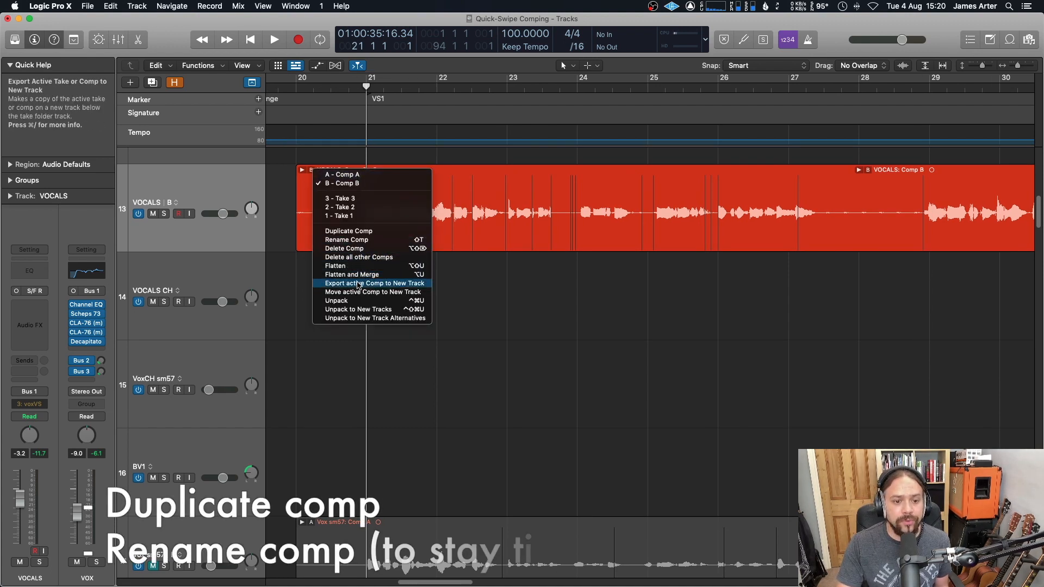
{"action": "left_click", "coordinate": [368, 241]}
{"action": "type", "text": "COMP with NEW TAKES"}
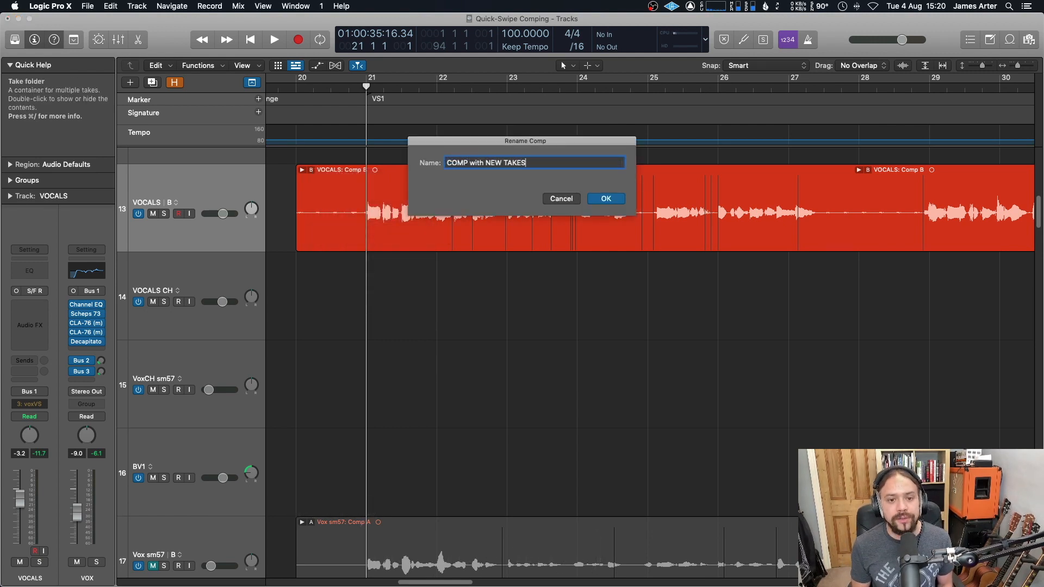
{"action": "key", "text": "Return"}
Step: Record a new vocal take into the take folder from about bar 21 to bar 23
{"action": "left_click", "coordinate": [350, 88]}
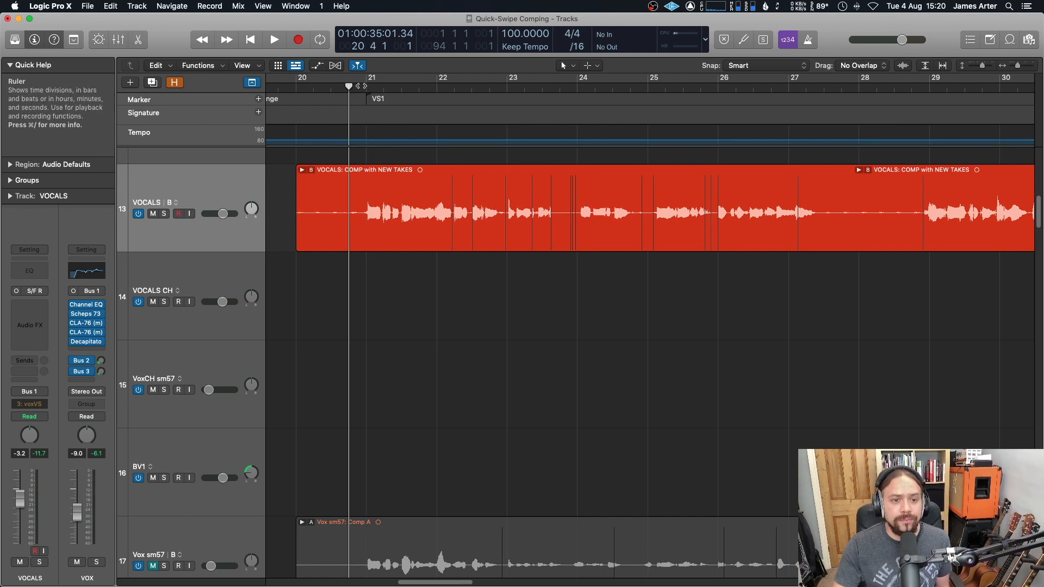
{"action": "left_click", "coordinate": [357, 88]}
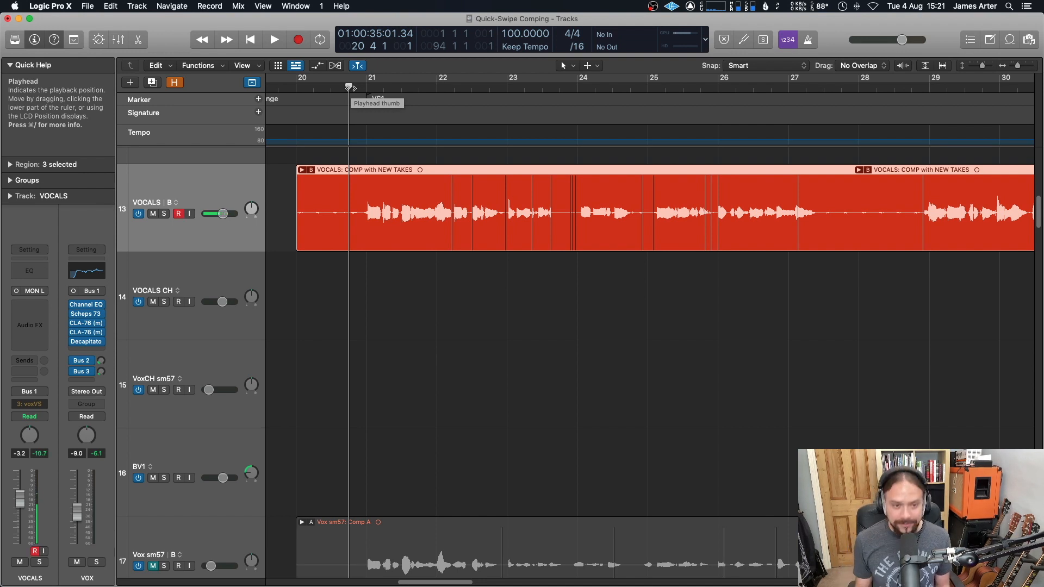
{"action": "key", "text": "space"}
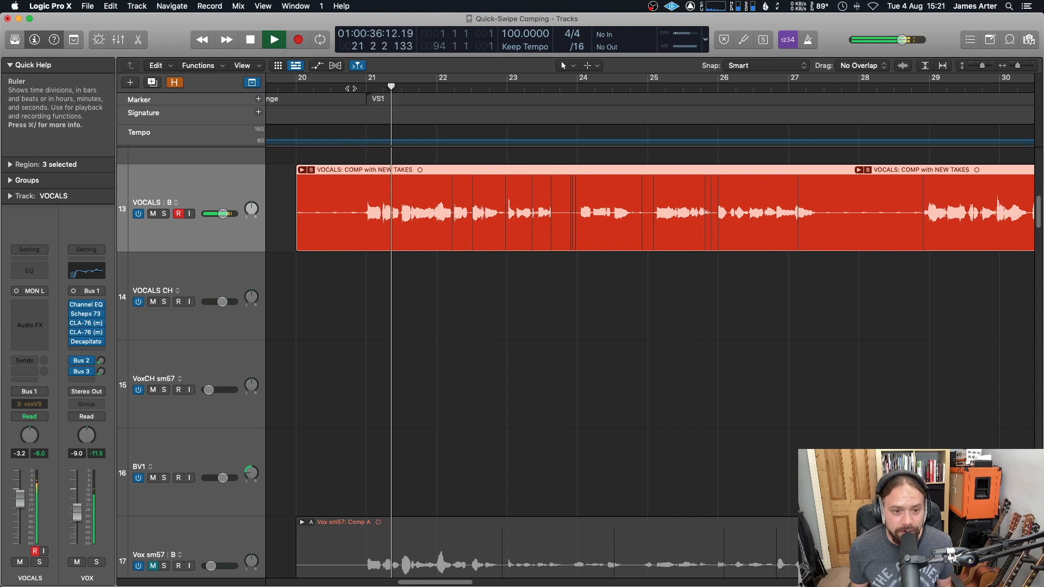
{"action": "key", "text": "r"}
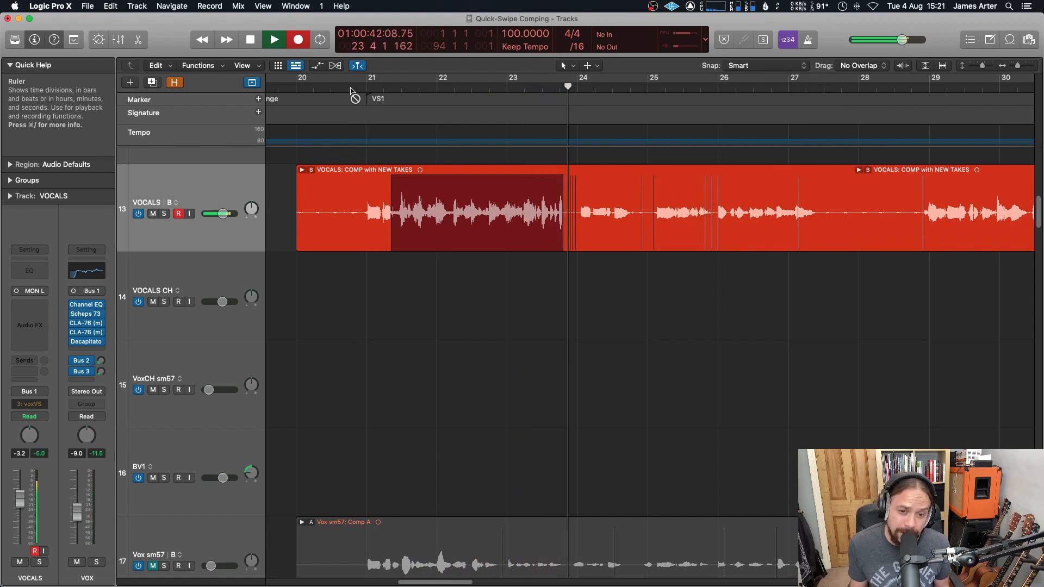
{"action": "key", "text": "r"}
{"action": "key", "text": "space"}
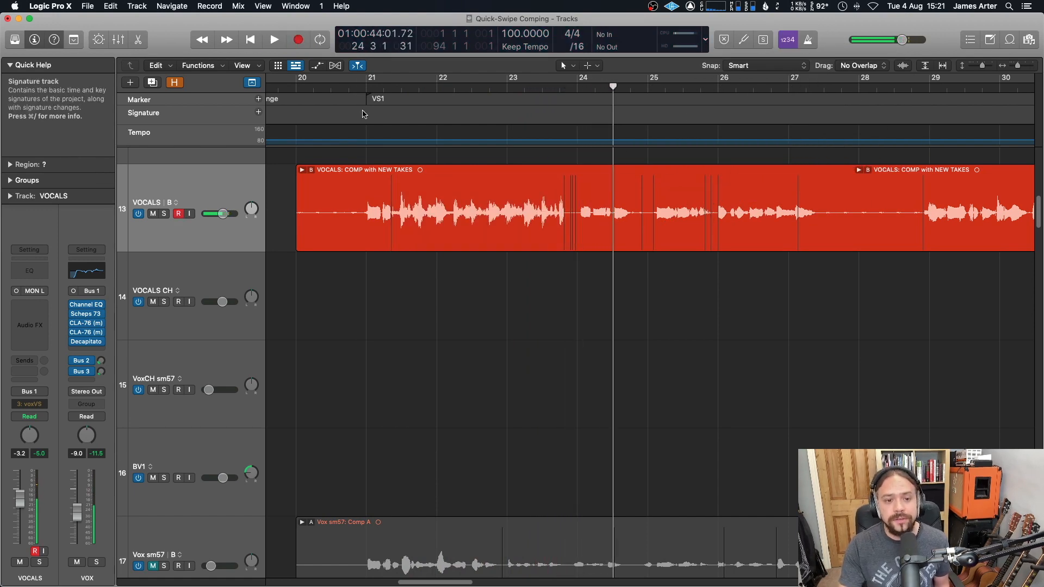
Step: Expand the take folder and record another vocal take from about bar 24 to bar 26
{"action": "double_click", "coordinate": [441, 172]}
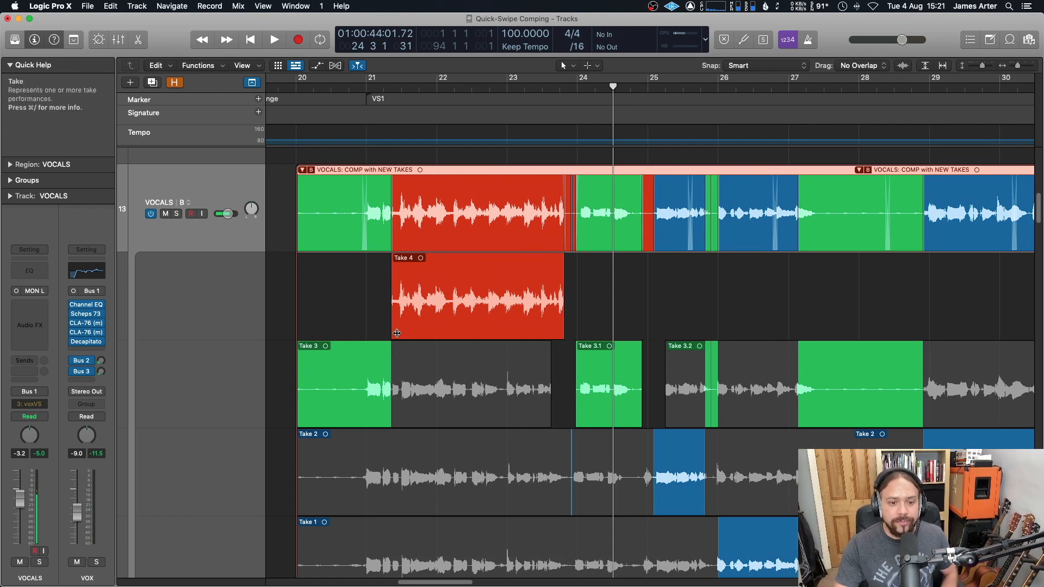
{"action": "scroll", "coordinate": [489, 381], "scroll_direction": "down", "scroll_amount": 4}
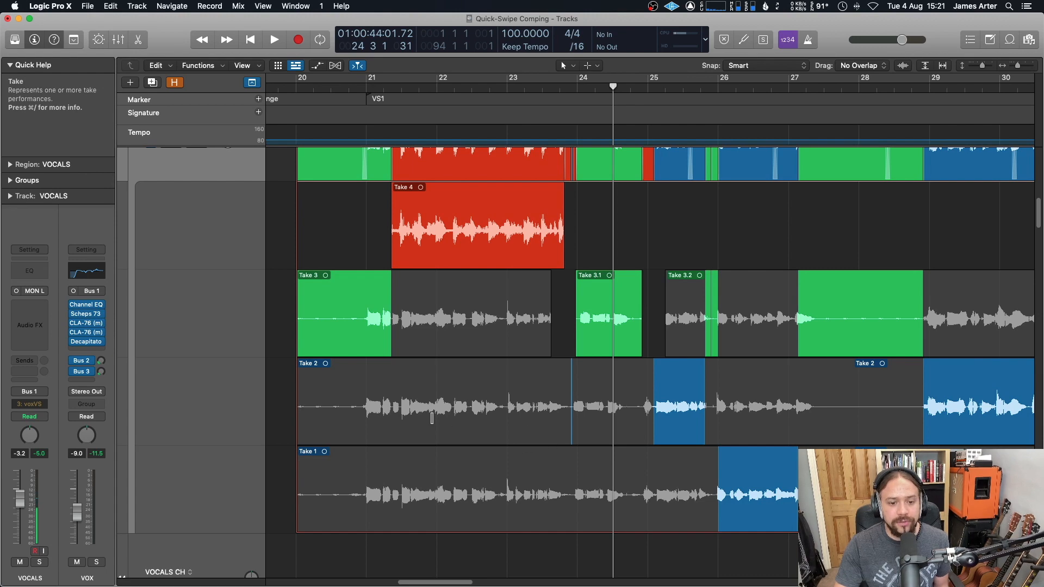
{"action": "scroll", "coordinate": [555, 381], "scroll_direction": "right", "scroll_amount": 2}
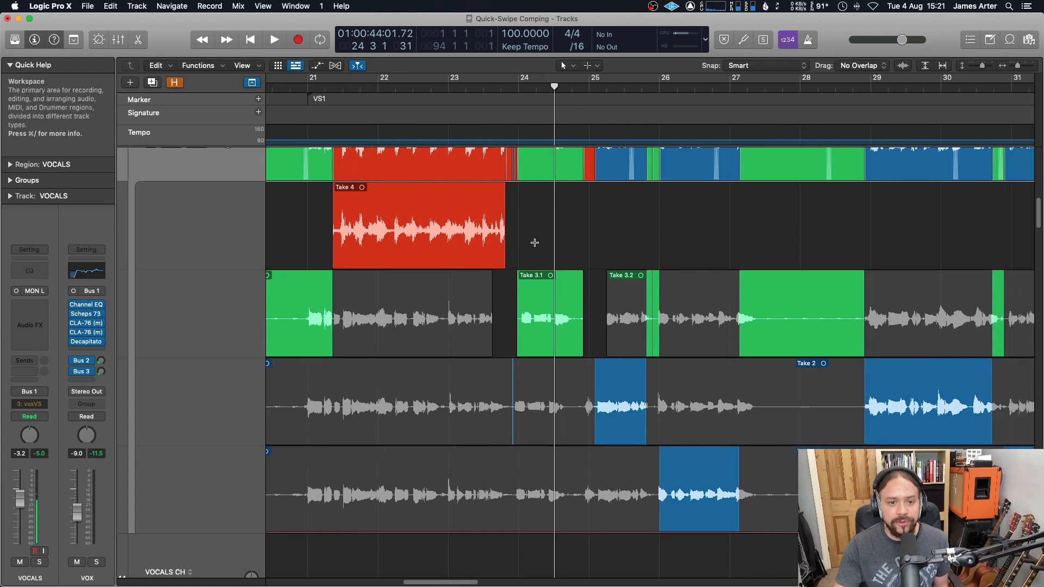
{"action": "scroll", "coordinate": [534, 239], "scroll_direction": "up", "scroll_amount": 3}
{"action": "left_click", "coordinate": [517, 88]}
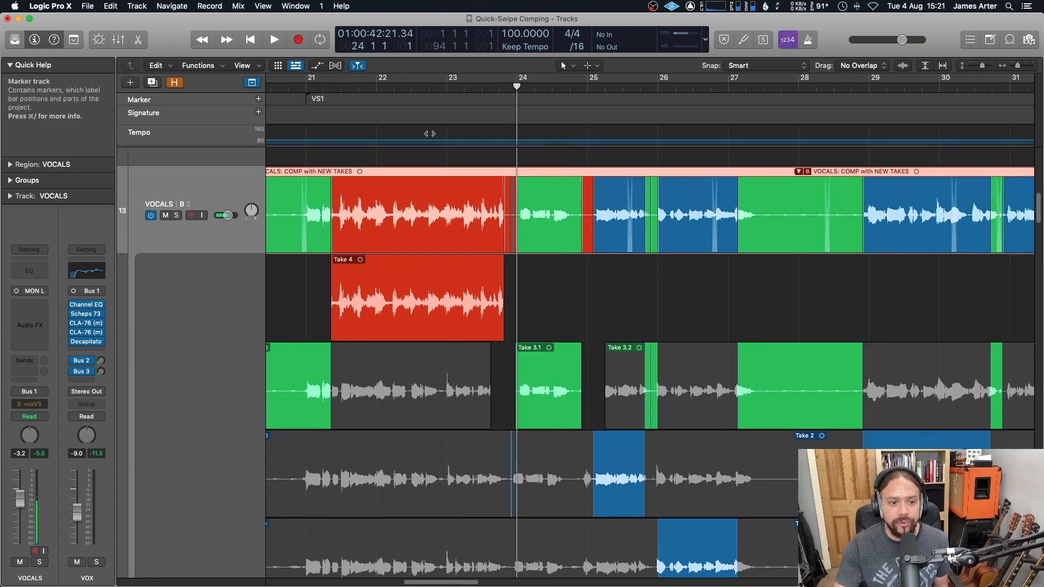
{"action": "left_click", "coordinate": [195, 216]}
{"action": "key", "text": "space"}
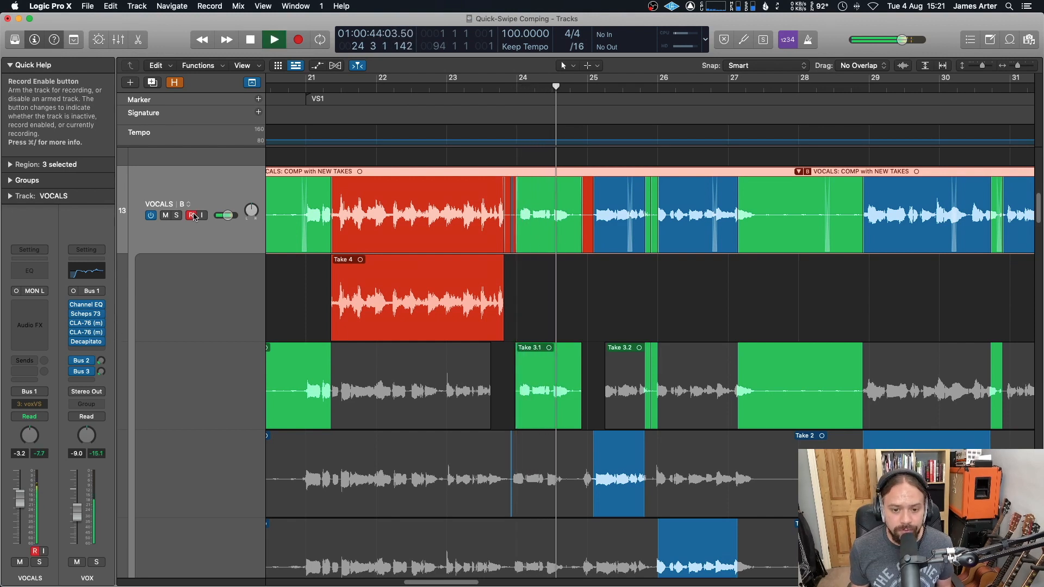
{"action": "key", "text": "r"}
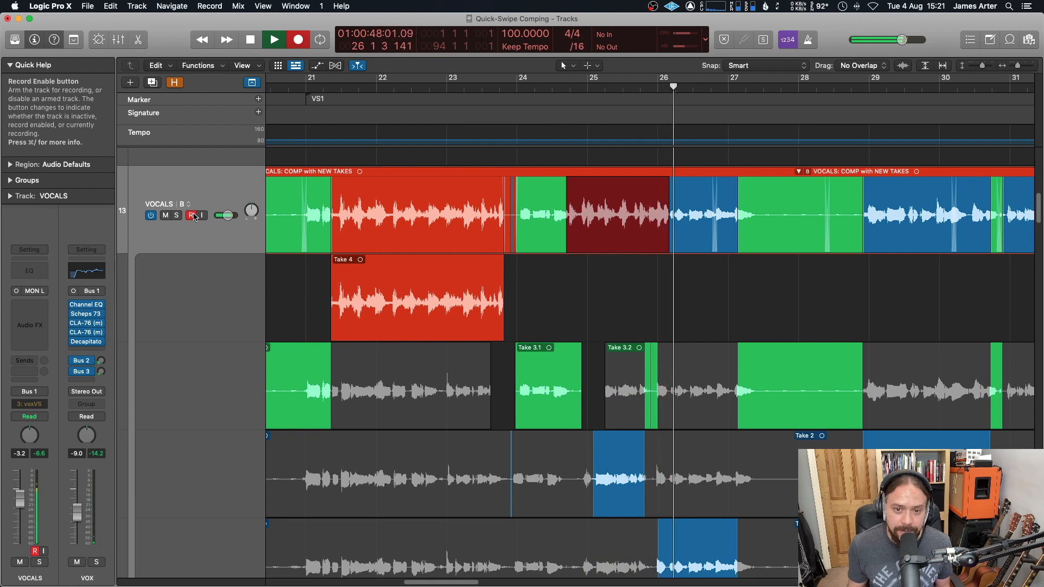
{"action": "key", "text": "space"}
Step: Switch the take folder's active comp back to Comp A
{"action": "scroll", "coordinate": [583, 351], "scroll_direction": "down", "scroll_amount": 4}
{"action": "scroll", "coordinate": [583, 351], "scroll_direction": "down", "scroll_amount": 2}
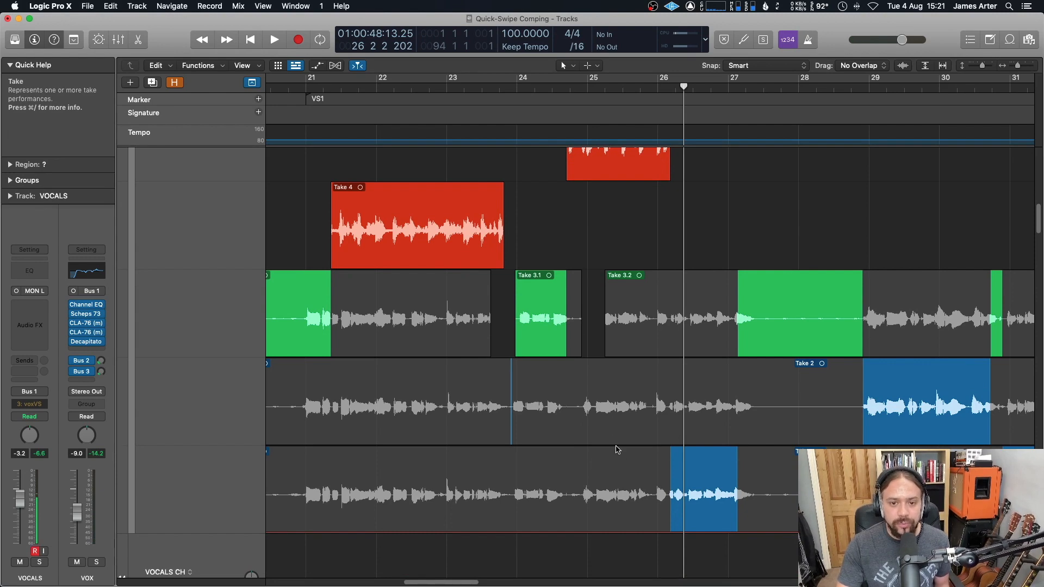
{"action": "scroll", "coordinate": [613, 509], "scroll_direction": "up", "scroll_amount": 6}
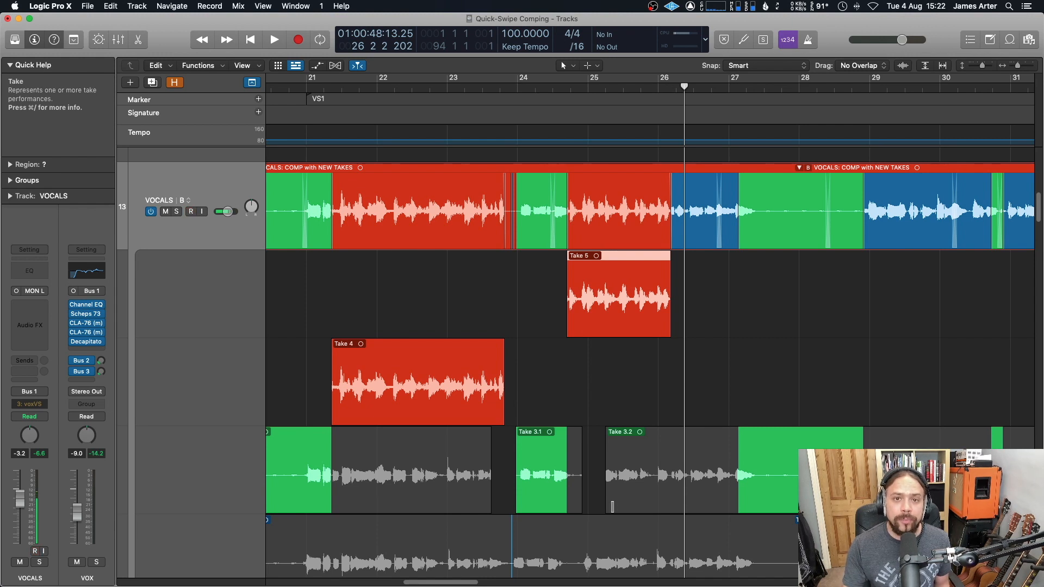
{"action": "scroll", "coordinate": [625, 490], "scroll_direction": "left", "scroll_amount": 3}
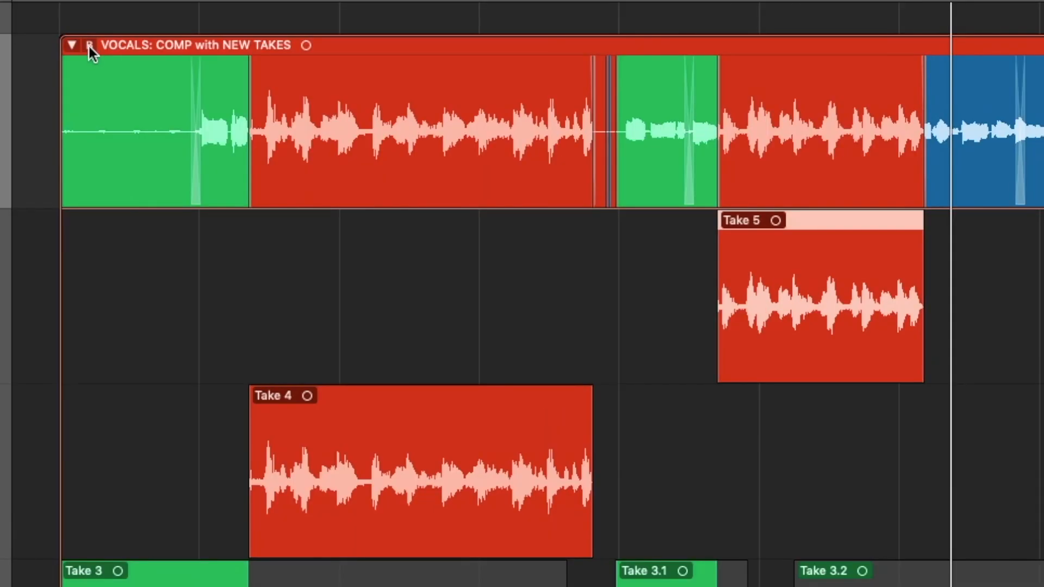
{"action": "scroll", "coordinate": [87, 47], "scroll_direction": "left", "scroll_amount": 1}
{"action": "left_click", "coordinate": [97, 45]}
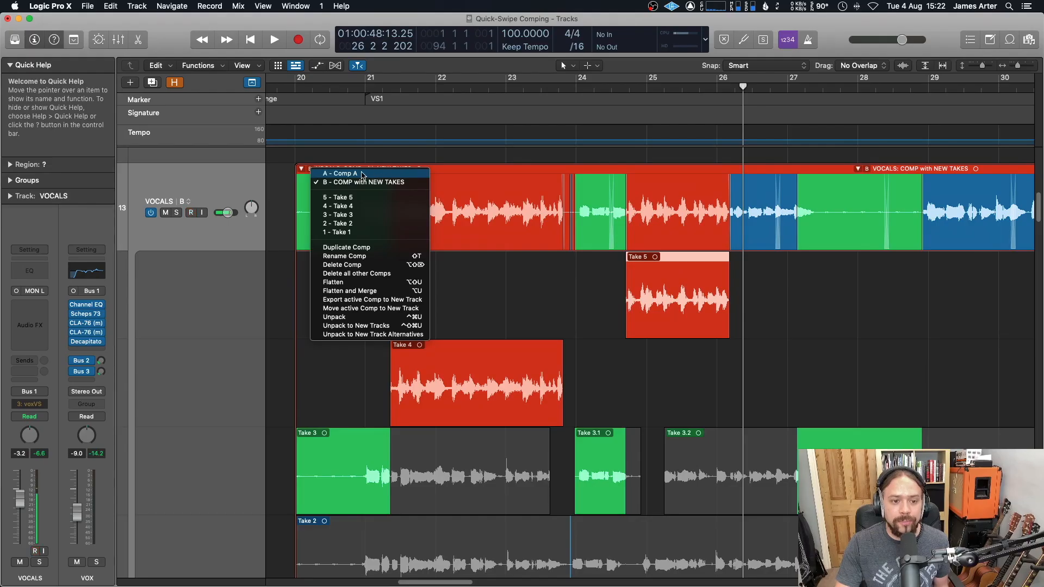
{"action": "left_click", "coordinate": [363, 175]}
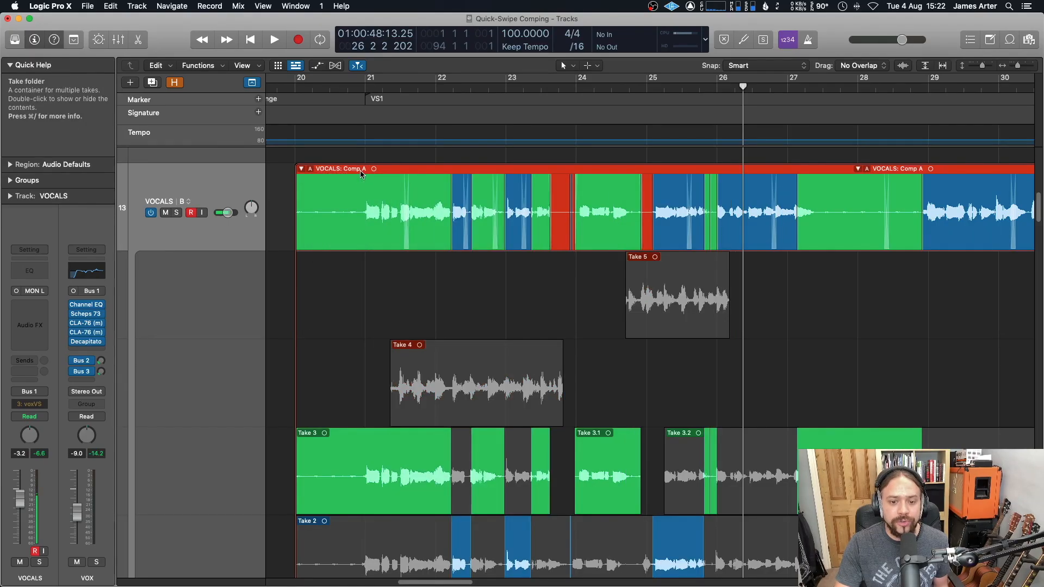
Step: Swipe Take 4 sections around bar 22 and a Take 5 section around bar 26 into Comp A
{"action": "scroll", "coordinate": [617, 405], "scroll_direction": "down", "scroll_amount": 4}
{"action": "scroll", "coordinate": [618, 405], "scroll_direction": "down", "scroll_amount": 3}
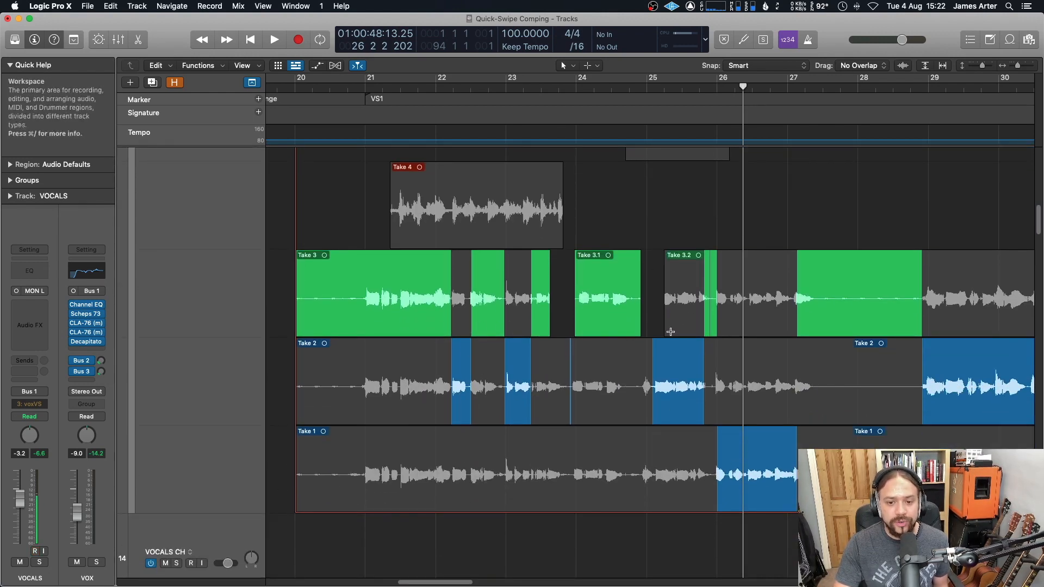
{"action": "scroll", "coordinate": [603, 387], "scroll_direction": "up", "scroll_amount": 4}
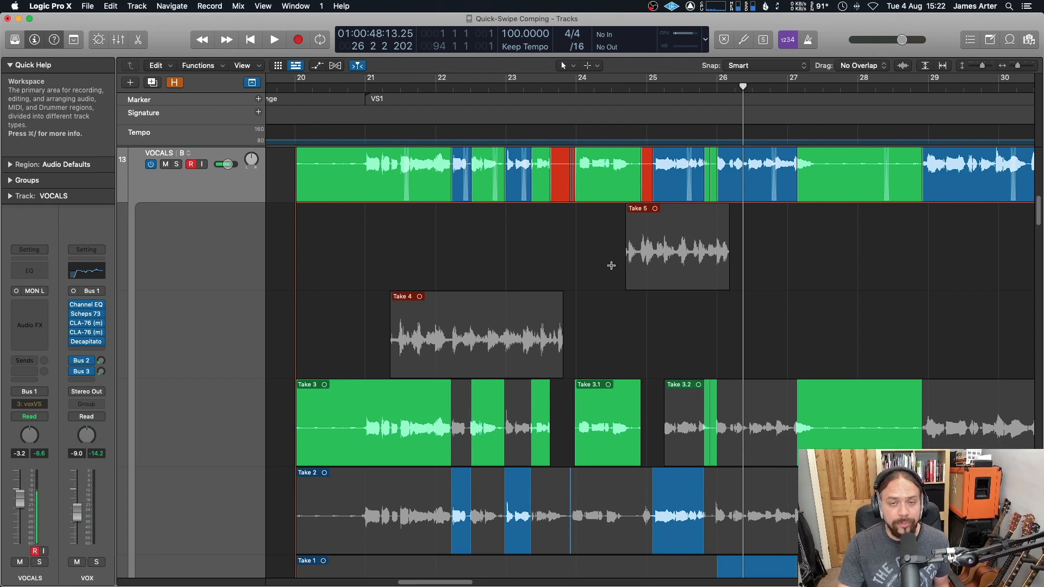
{"action": "left_click", "coordinate": [413, 366]}
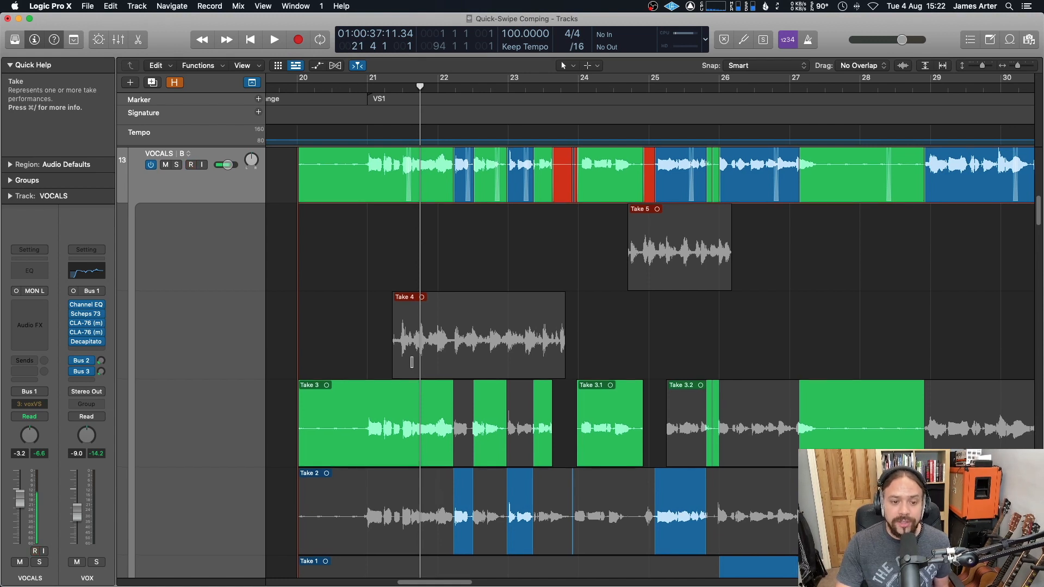
{"action": "left_click_drag", "start_coordinate": [413, 363], "coordinate": [504, 363]}
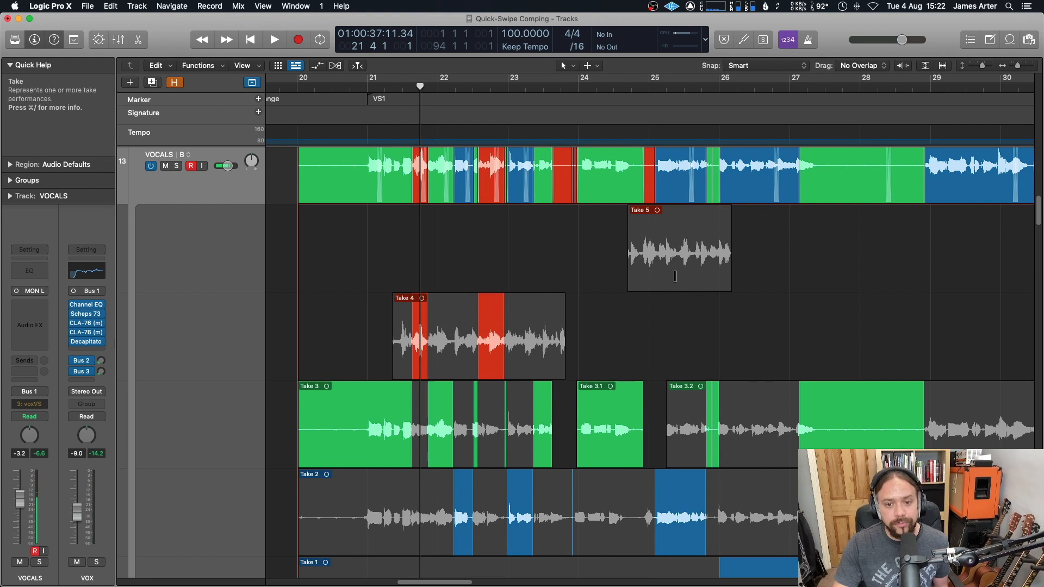
{"action": "left_click_drag", "start_coordinate": [675, 278], "coordinate": [703, 275]}
{"action": "left_click", "coordinate": [619, 196]}
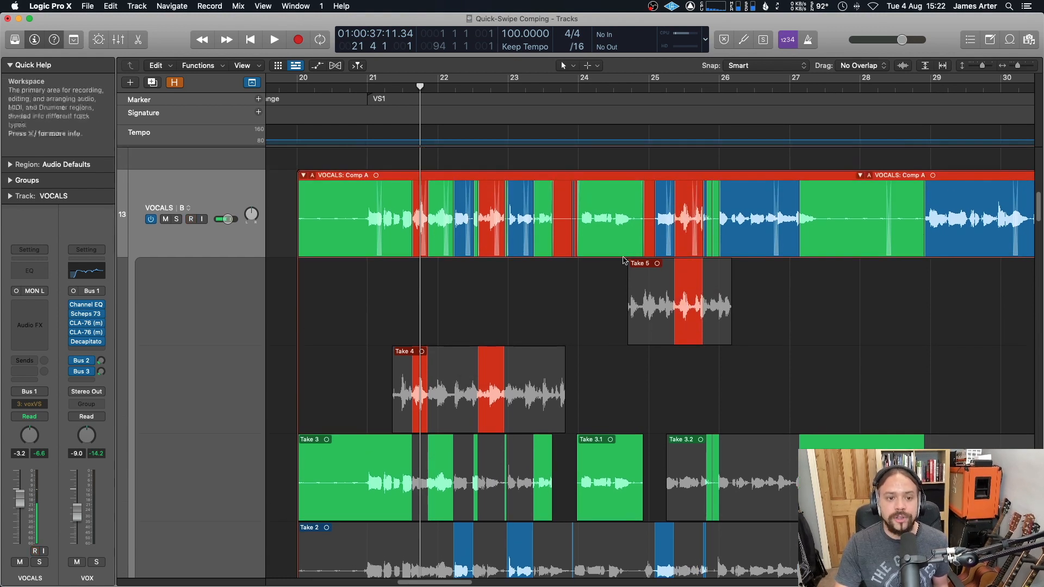
Step: Duplicate the edited comp and rename the copy COMP 2
{"action": "left_click", "coordinate": [314, 177]}
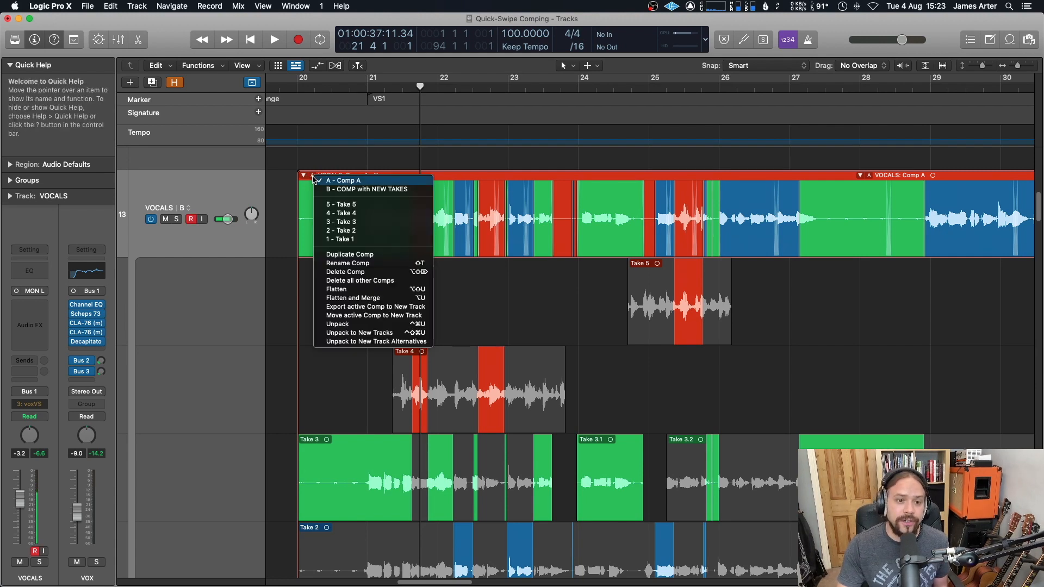
{"action": "left_click", "coordinate": [379, 257]}
{"action": "left_click", "coordinate": [351, 176]}
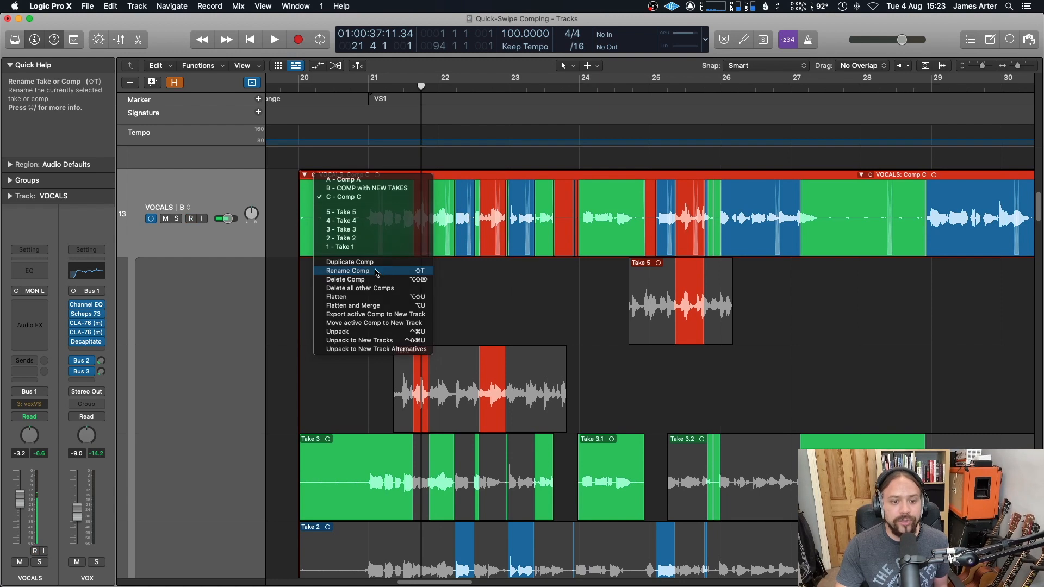
{"action": "left_click", "coordinate": [349, 263]}
{"action": "type", "text": "COMP 2"}
{"action": "key", "text": "Return"}
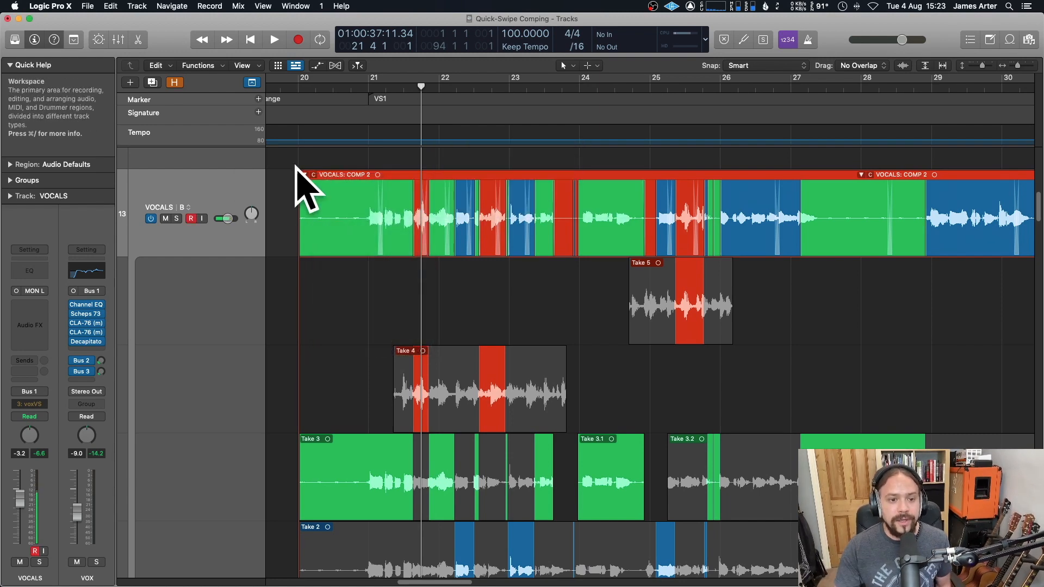
Step: Collapse the take folder and place the playhead at bar 21
{"action": "left_click", "coordinate": [314, 175]}
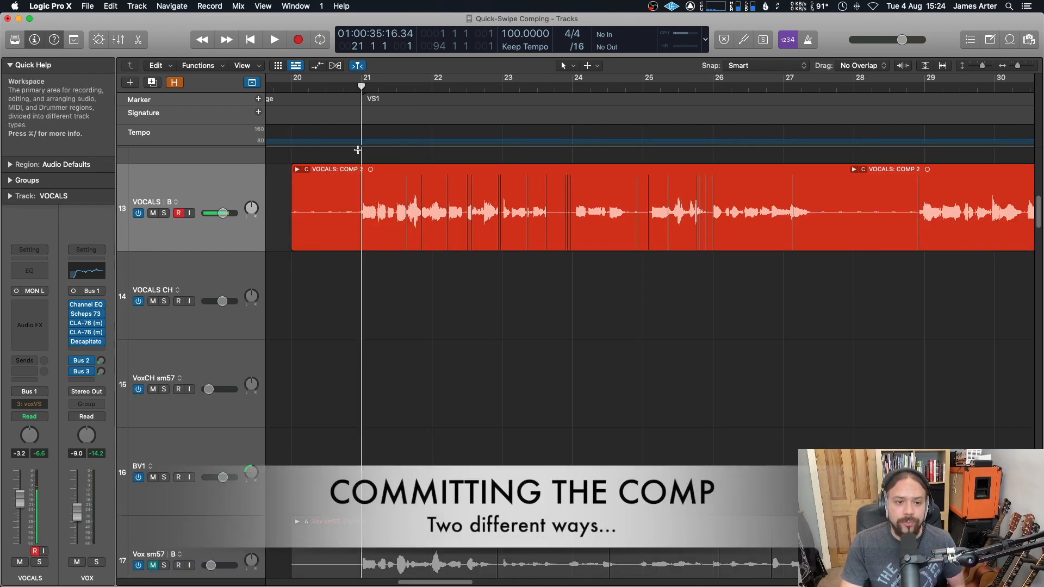
{"action": "left_click", "coordinate": [345, 88]}
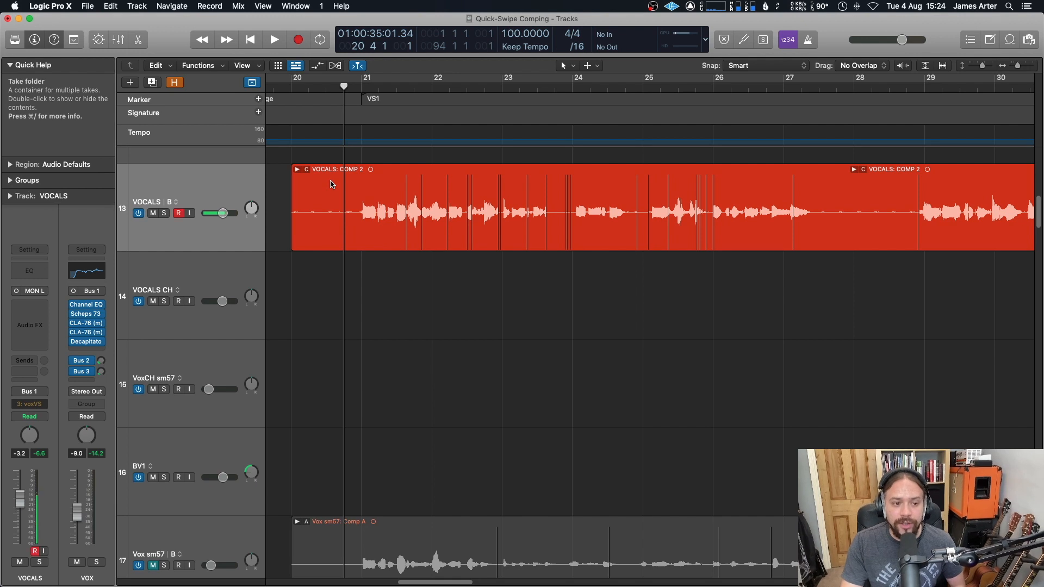
{"action": "left_click", "coordinate": [361, 87]}
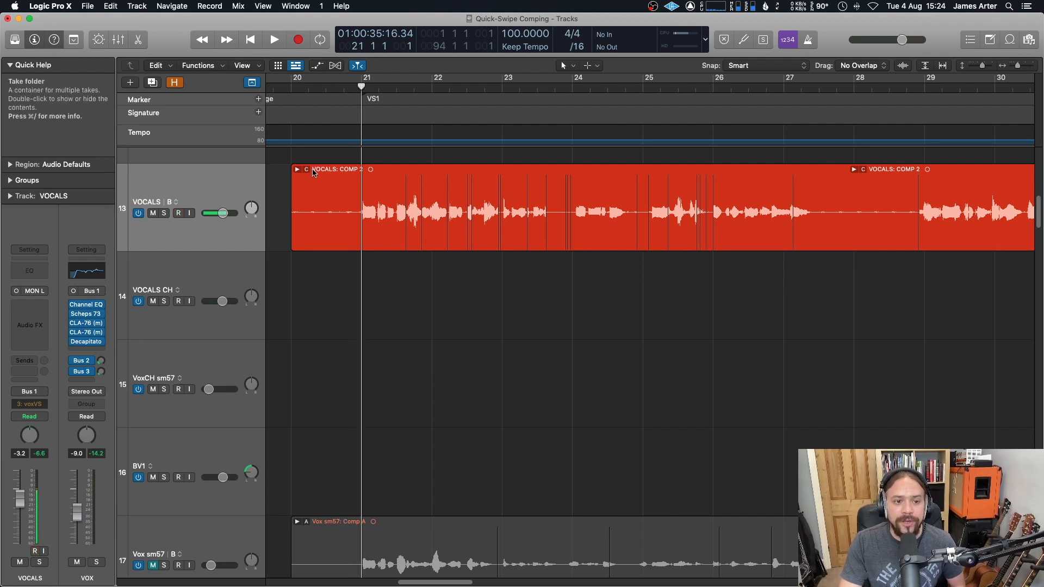
Step: Flatten and Merge the take folder into one region, then undo it
{"action": "left_click", "coordinate": [307, 173]}
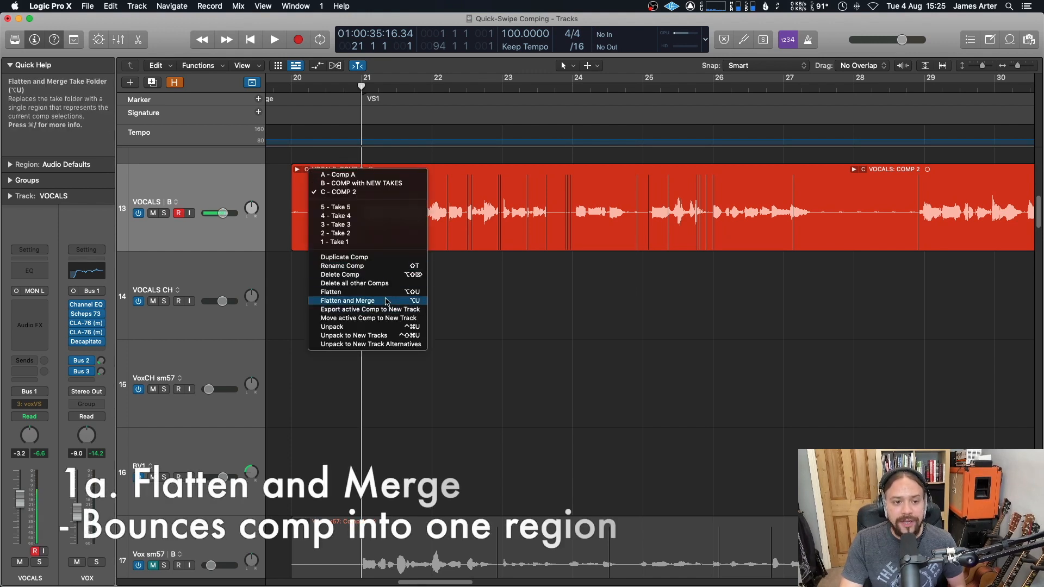
{"action": "left_click", "coordinate": [354, 301]}
{"action": "scroll", "coordinate": [415, 230], "scroll_direction": "left", "scroll_amount": 3}
{"action": "scroll", "coordinate": [436, 228], "scroll_direction": "right", "scroll_amount": 9}
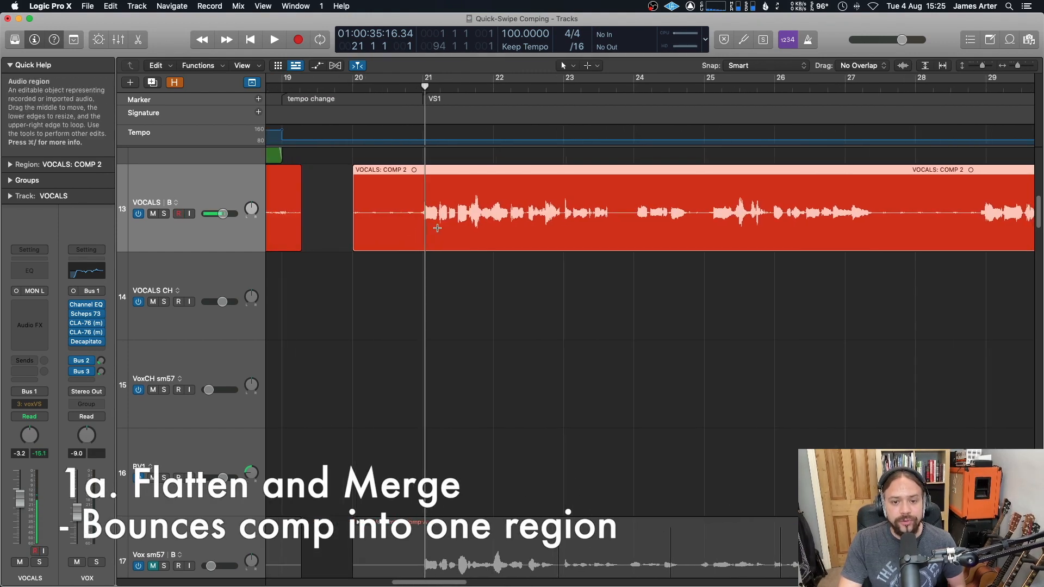
{"action": "scroll", "coordinate": [437, 229], "scroll_direction": "right", "scroll_amount": 3}
{"action": "scroll", "coordinate": [521, 182], "scroll_direction": "left", "scroll_amount": 10}
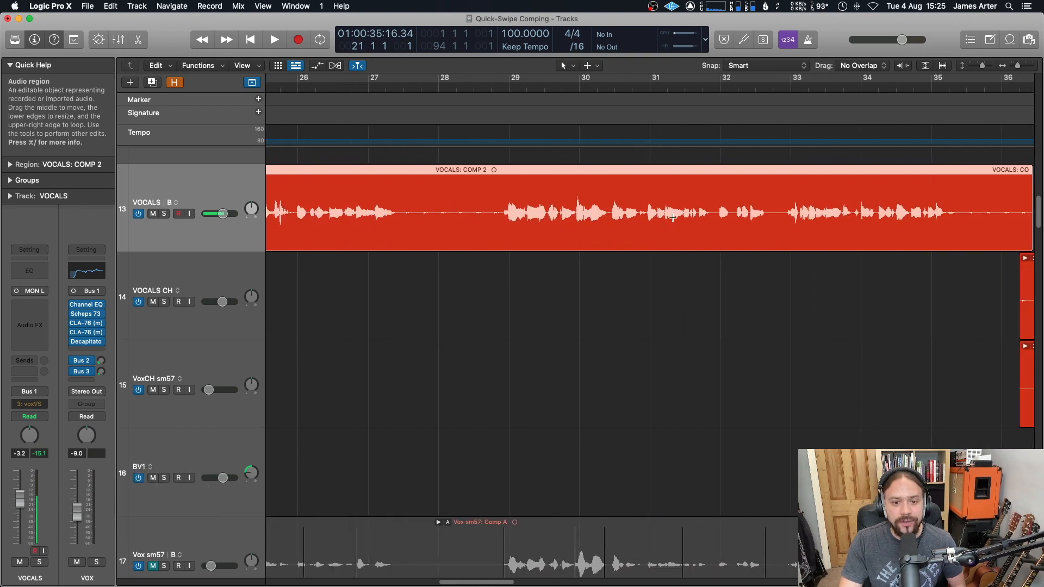
{"action": "key", "text": "super+z"}
Step: Flatten the COMP 2 take folder into separate editable regions
{"action": "scroll", "coordinate": [483, 145], "scroll_direction": "right", "scroll_amount": 1}
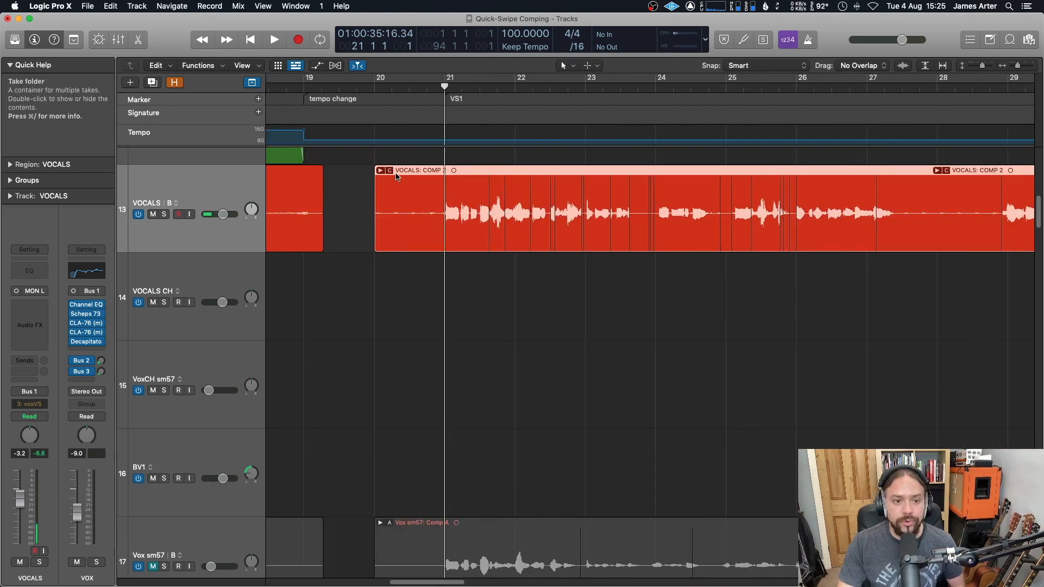
{"action": "left_click", "coordinate": [390, 170]}
{"action": "left_click", "coordinate": [452, 295]}
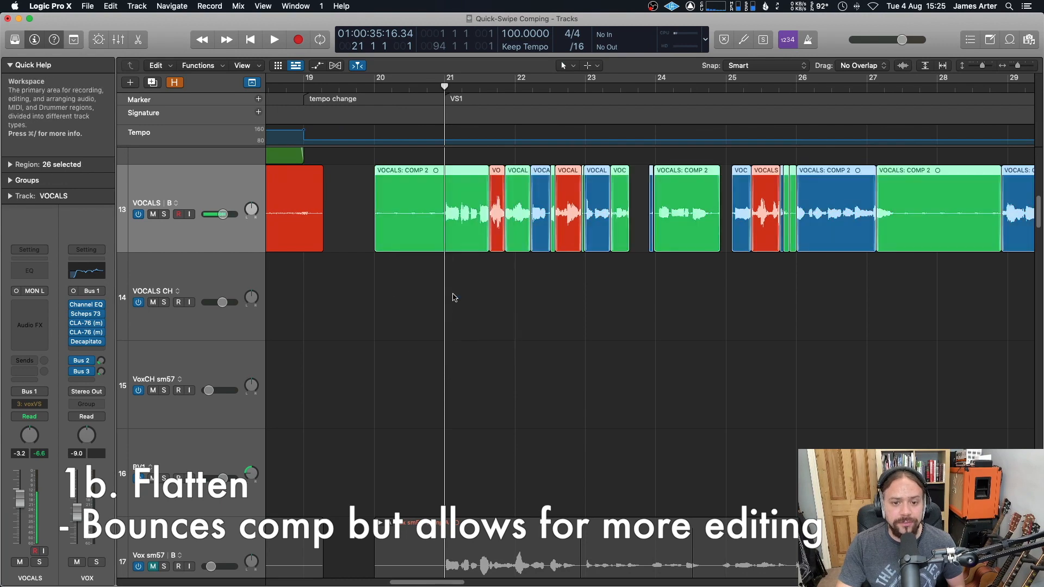
{"action": "left_click", "coordinate": [514, 266]}
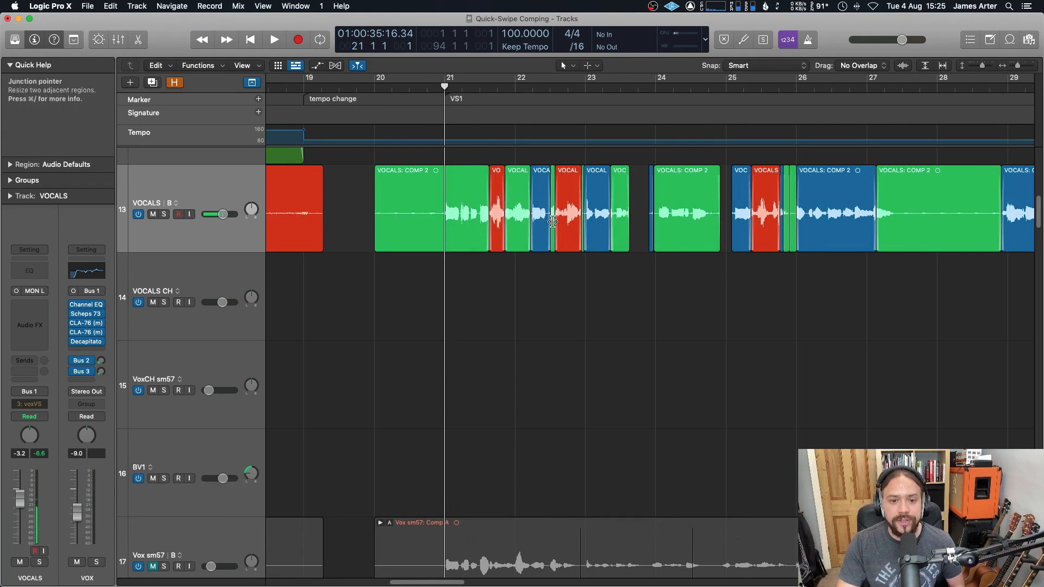
Step: Zoom and scroll along the flattened COMP 2 regions to examine the comp edits around bar 21
{"action": "key", "text": "super+Right"}
{"action": "key", "text": "super+Right"}
{"action": "key", "text": "super+Right"}
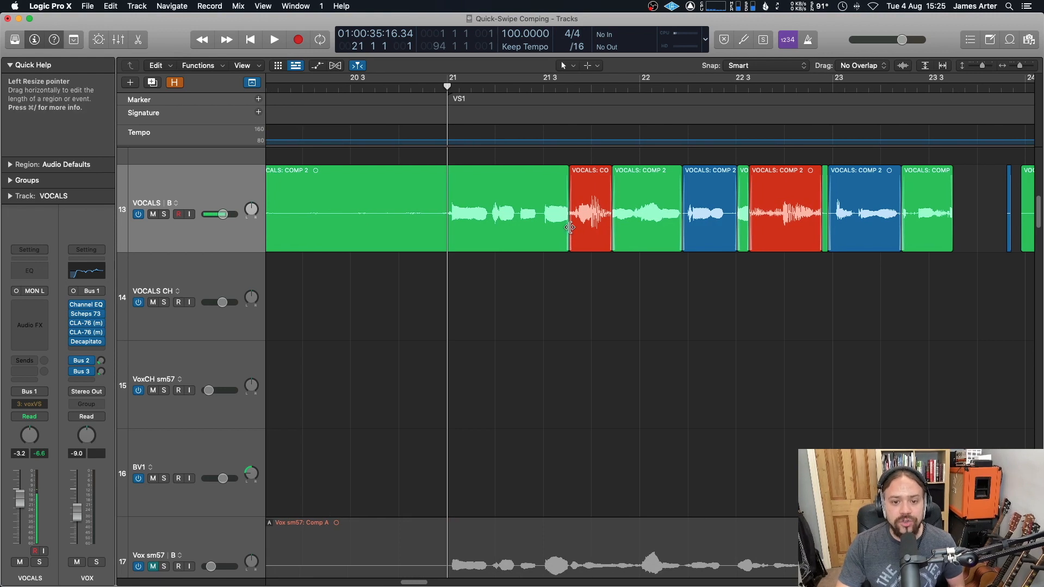
{"action": "mouse_move", "coordinate": [568, 205]}
{"action": "left_mouse_down"}
{"action": "mouse_move", "coordinate": [549, 208]}
{"action": "mouse_move", "coordinate": [569, 212]}
{"action": "left_mouse_up"}
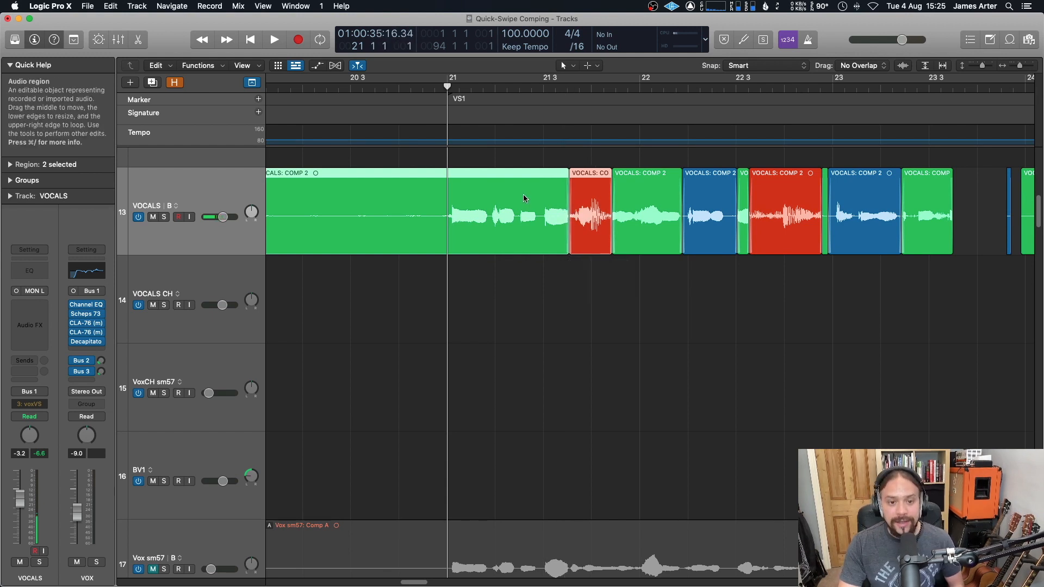
{"action": "scroll", "coordinate": [524, 195], "scroll_direction": "left", "scroll_amount": 4}
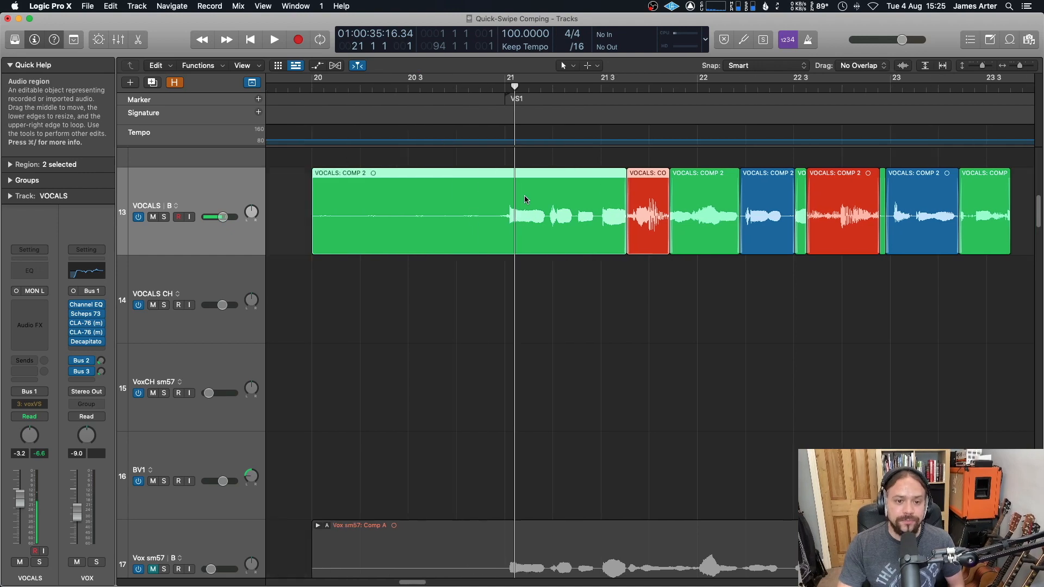
{"action": "key", "text": "super+Left"}
{"action": "key", "text": "super+Left"}
{"action": "scroll", "coordinate": [534, 195], "scroll_direction": "right", "scroll_amount": 4}
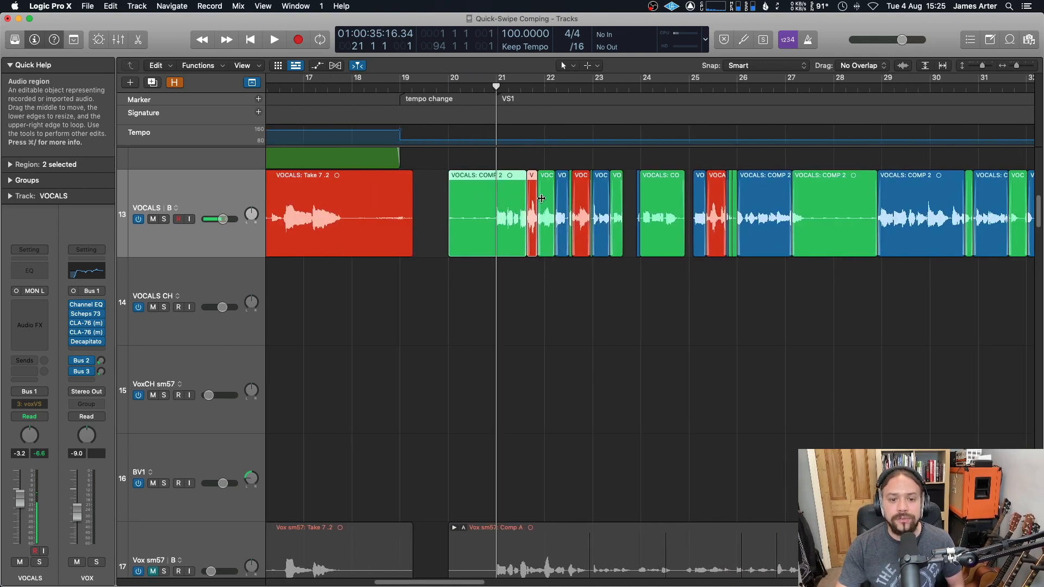
{"action": "scroll", "coordinate": [553, 209], "scroll_direction": "right", "scroll_amount": 1}
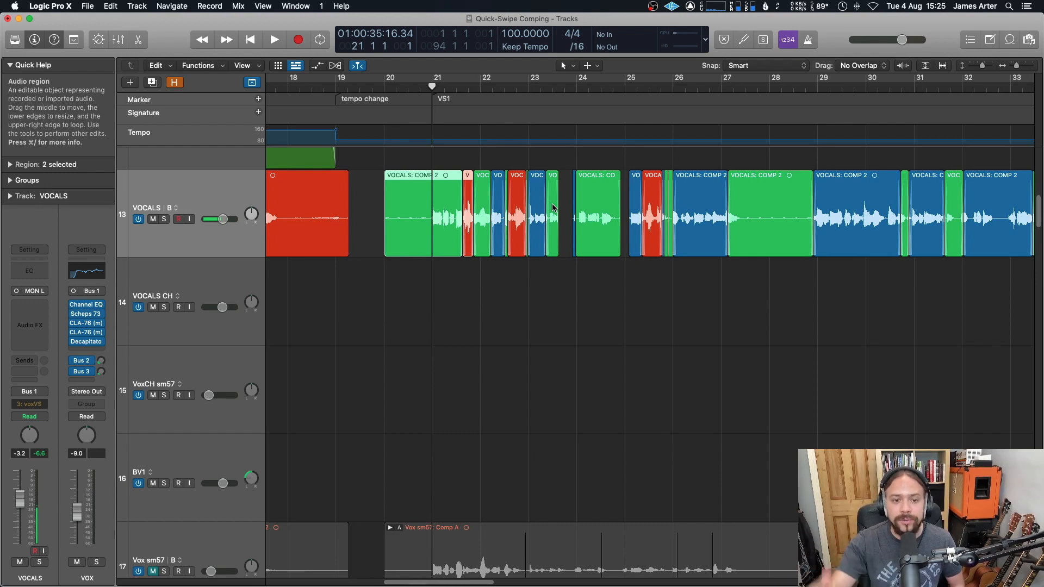
{"action": "left_click", "coordinate": [553, 208]}
{"action": "scroll", "coordinate": [466, 188], "scroll_direction": "right", "scroll_amount": 2}
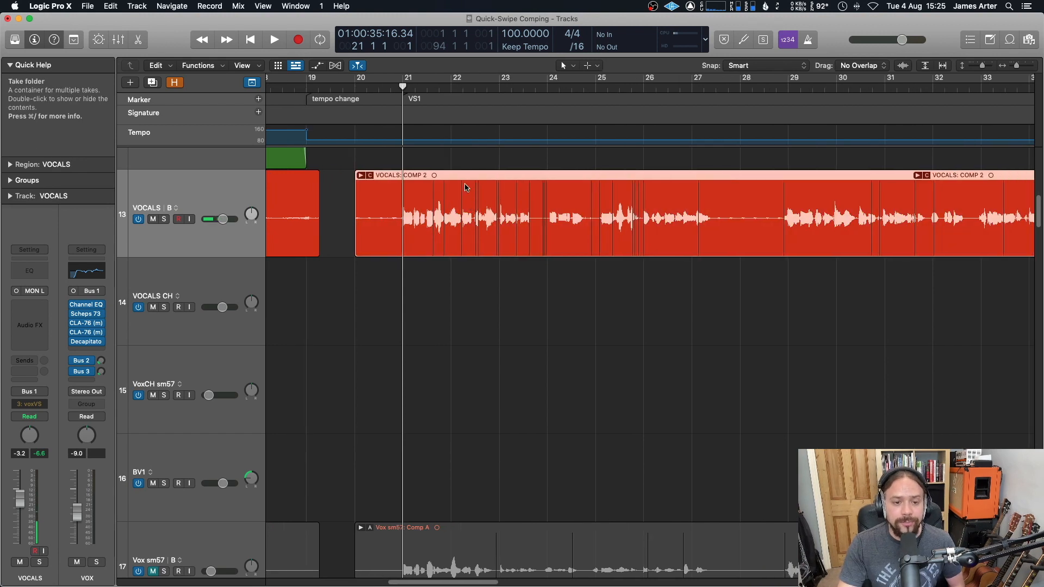
Step: Duplicate the VOCALS track alternative and rename the new alternative COMP 1
{"action": "left_click", "coordinate": [392, 89]}
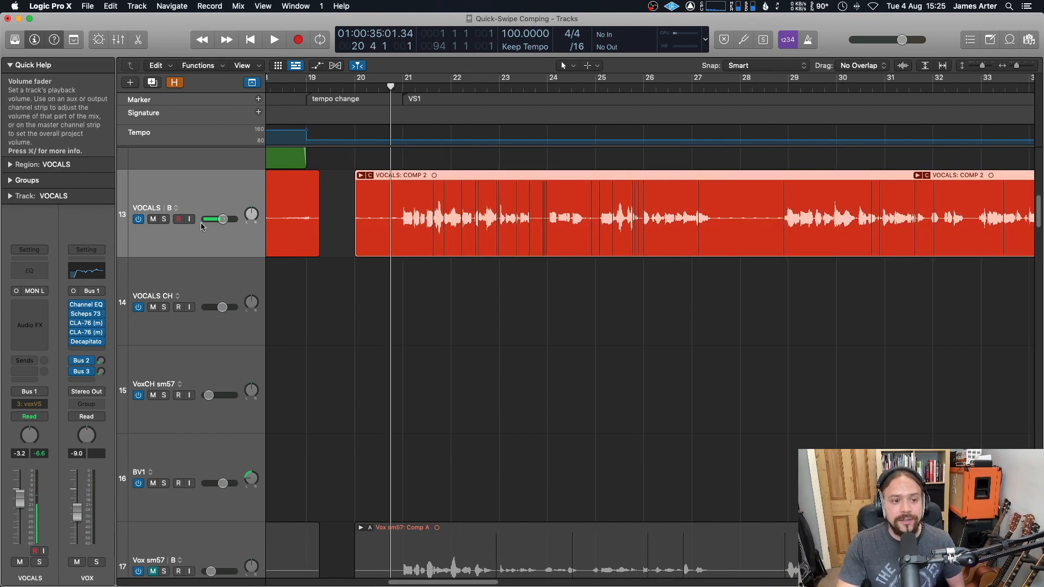
{"action": "left_click", "coordinate": [175, 210]}
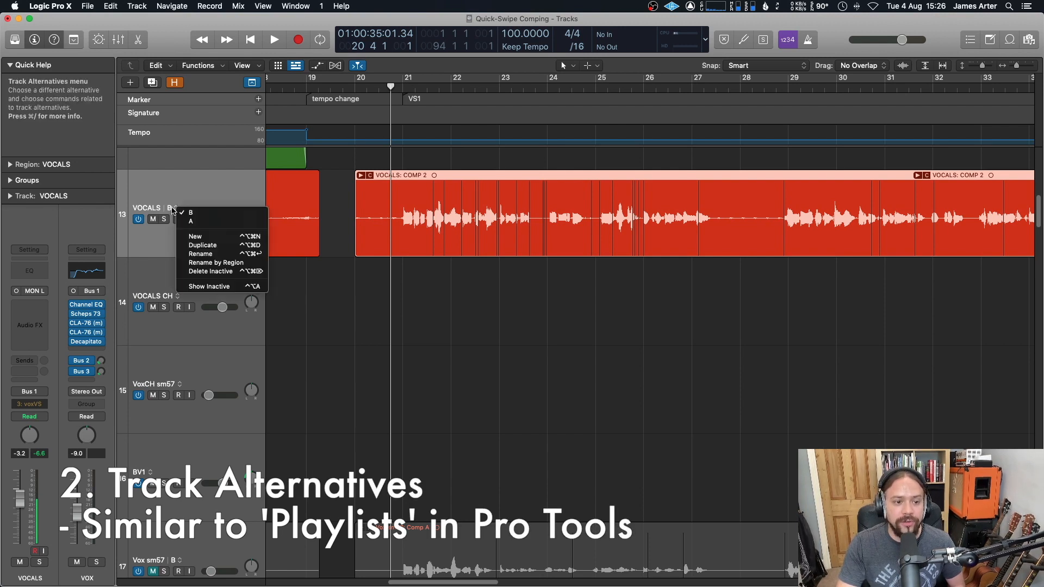
{"action": "left_click", "coordinate": [222, 246]}
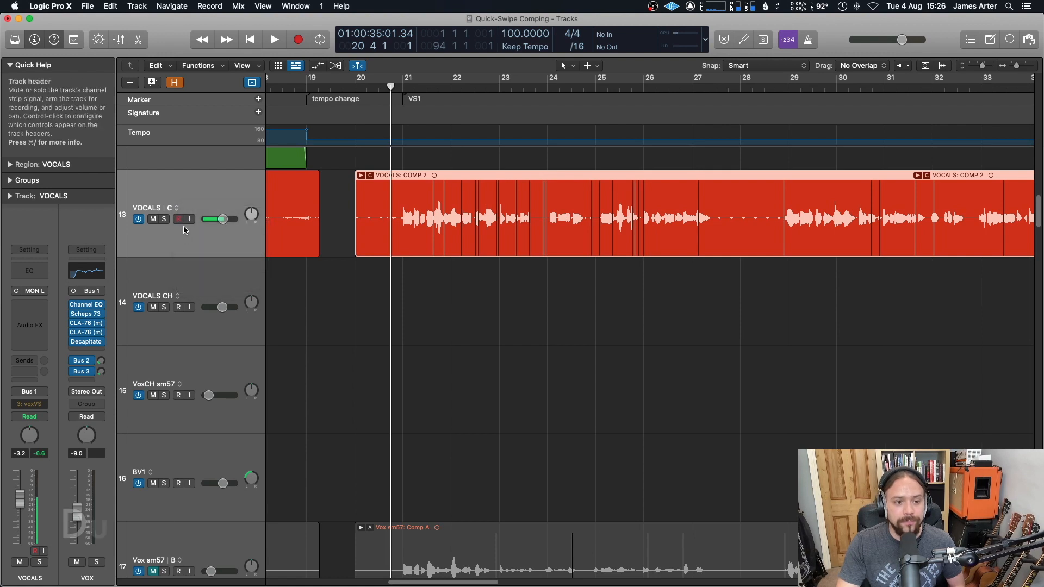
{"action": "left_click", "coordinate": [177, 209]}
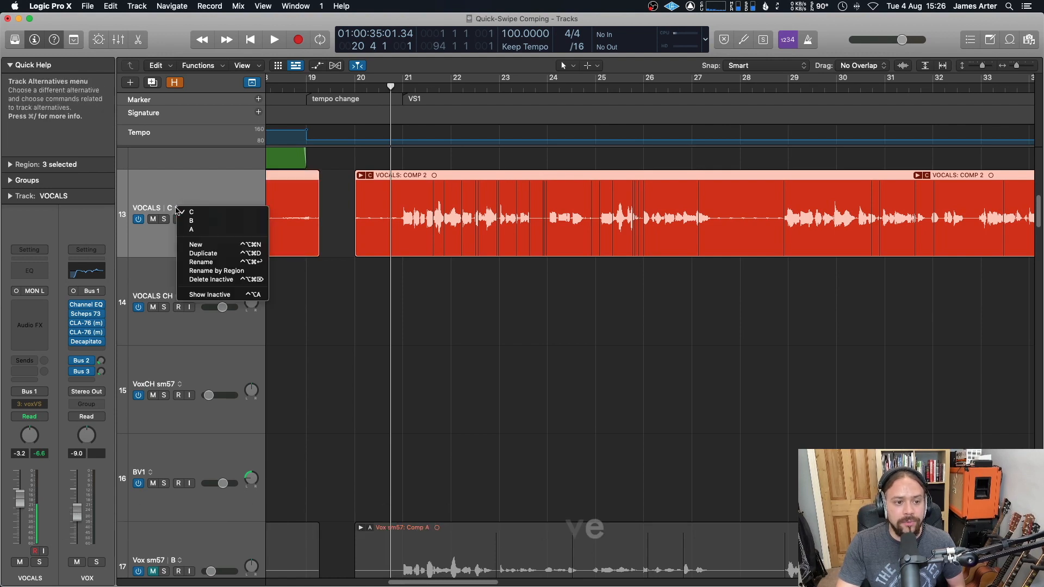
{"action": "left_click", "coordinate": [222, 262]}
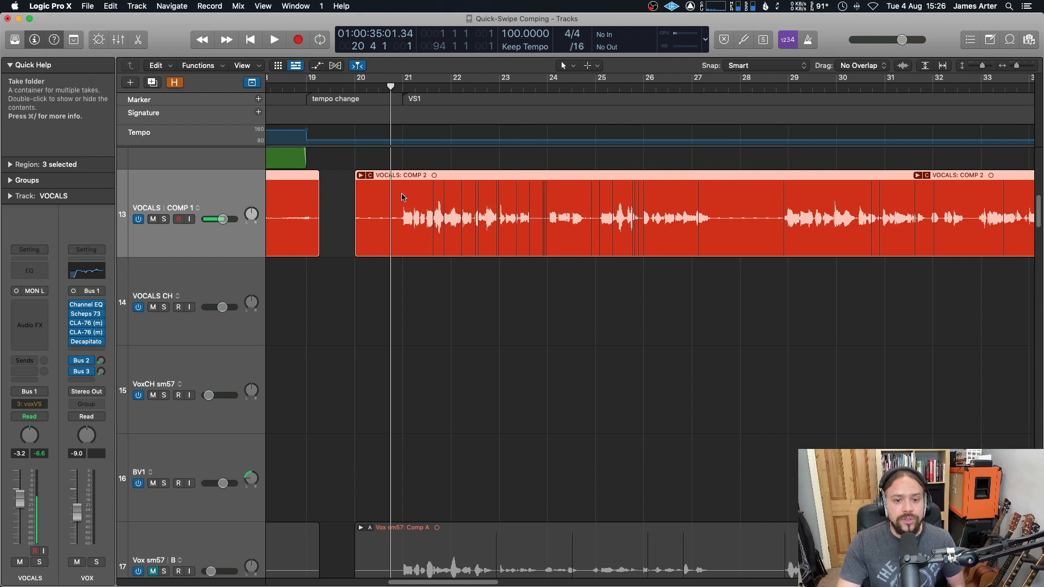
Step: Flatten and Merge the take folder on the COMP 1 alternative into a single region
{"action": "scroll", "coordinate": [395, 196], "scroll_direction": "right", "scroll_amount": 5}
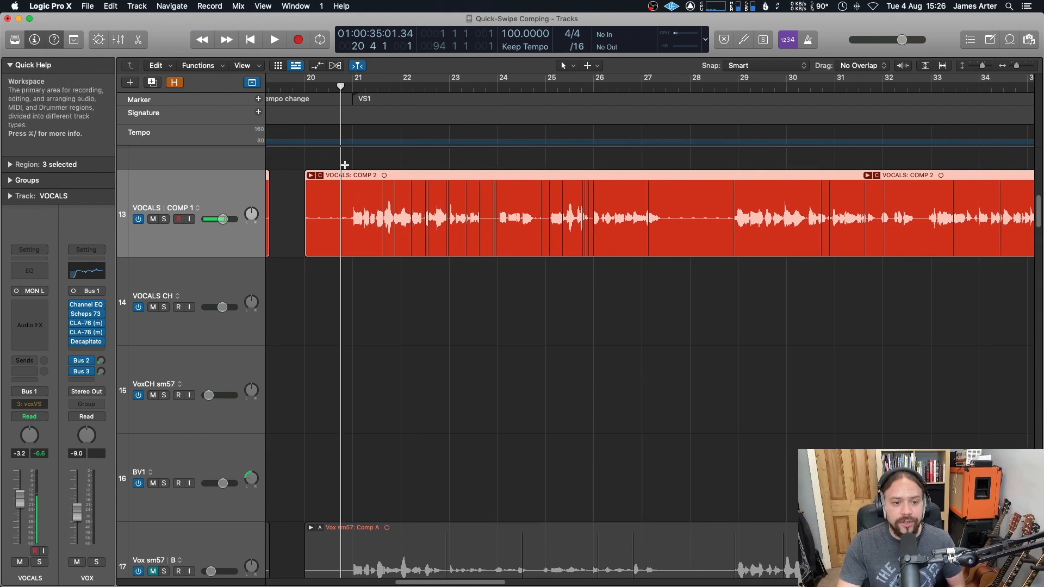
{"action": "key", "text": "period"}
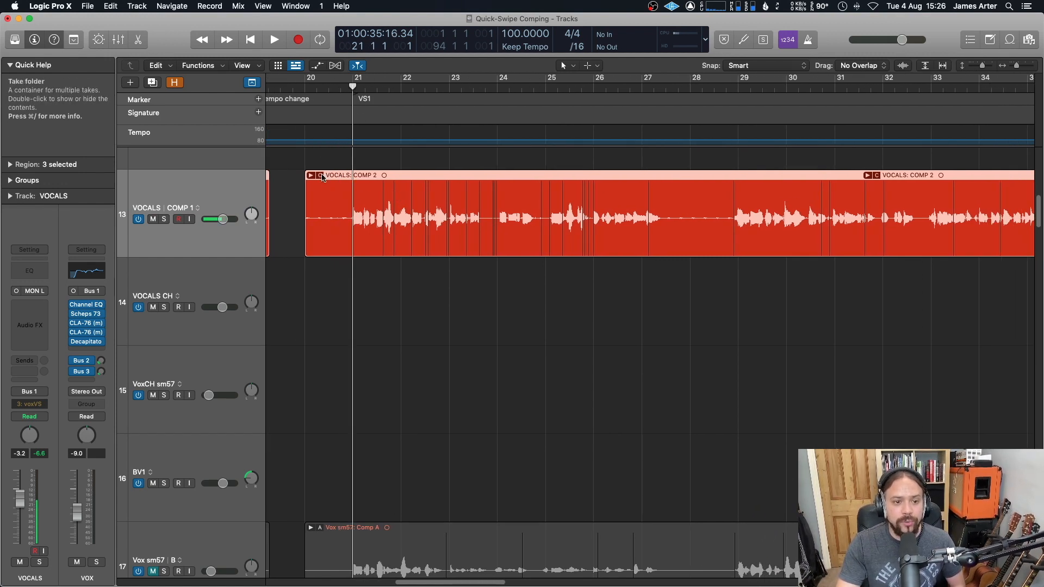
{"action": "left_click", "coordinate": [320, 176]}
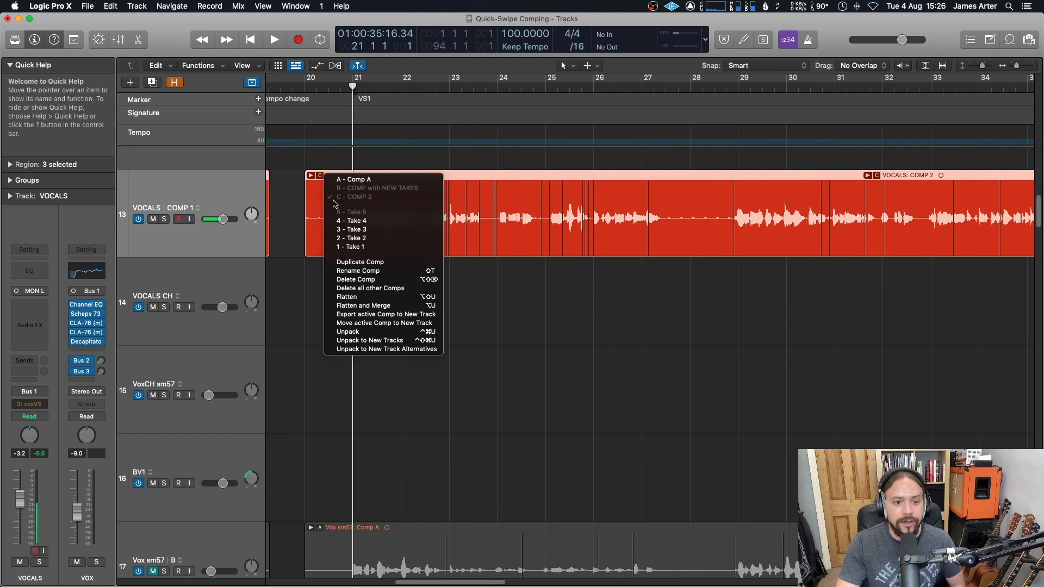
{"action": "left_click", "coordinate": [402, 309]}
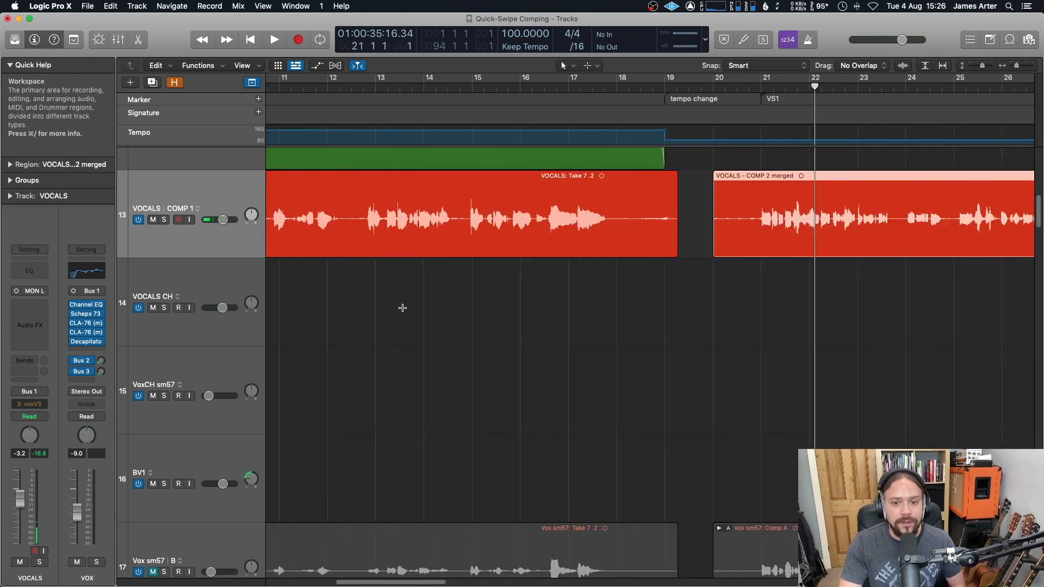
{"action": "scroll", "coordinate": [402, 307], "scroll_direction": "right", "scroll_amount": 5}
{"action": "left_click", "coordinate": [455, 88]}
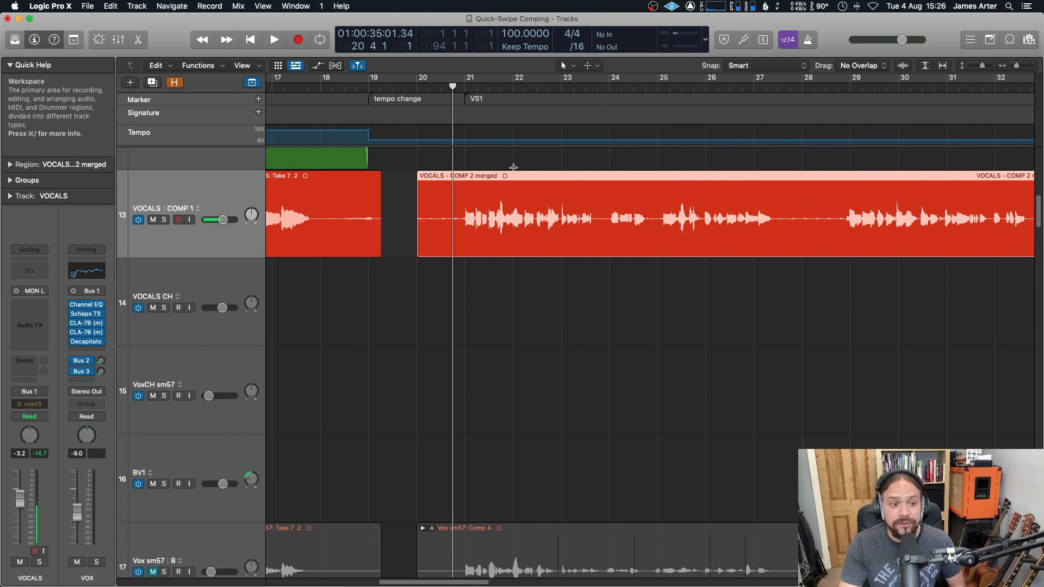
Step: Switch the VOCALS track back to track alternative B and open its take folder
{"action": "left_click", "coordinate": [198, 209]}
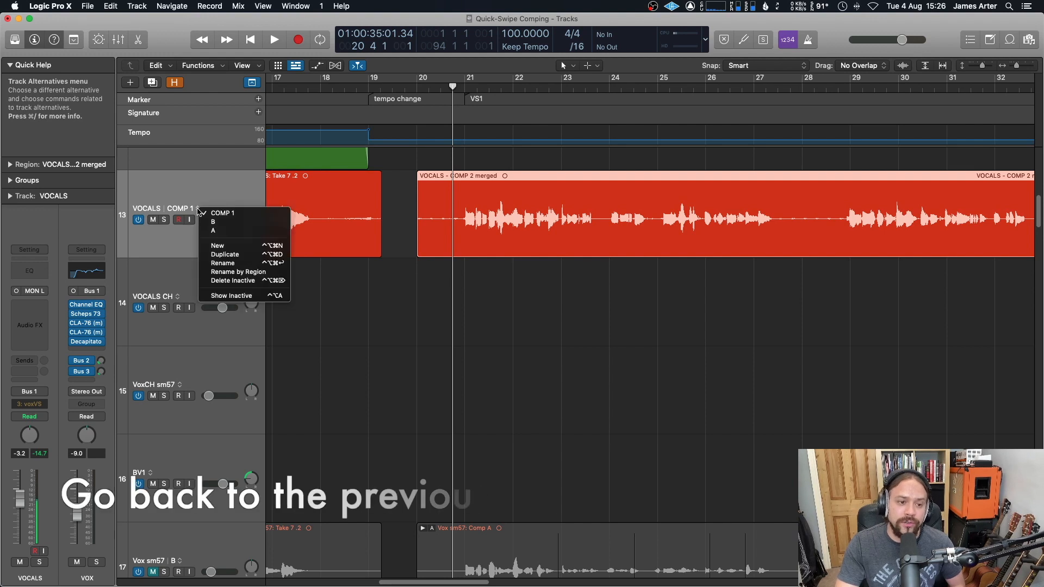
{"action": "left_click", "coordinate": [228, 223]}
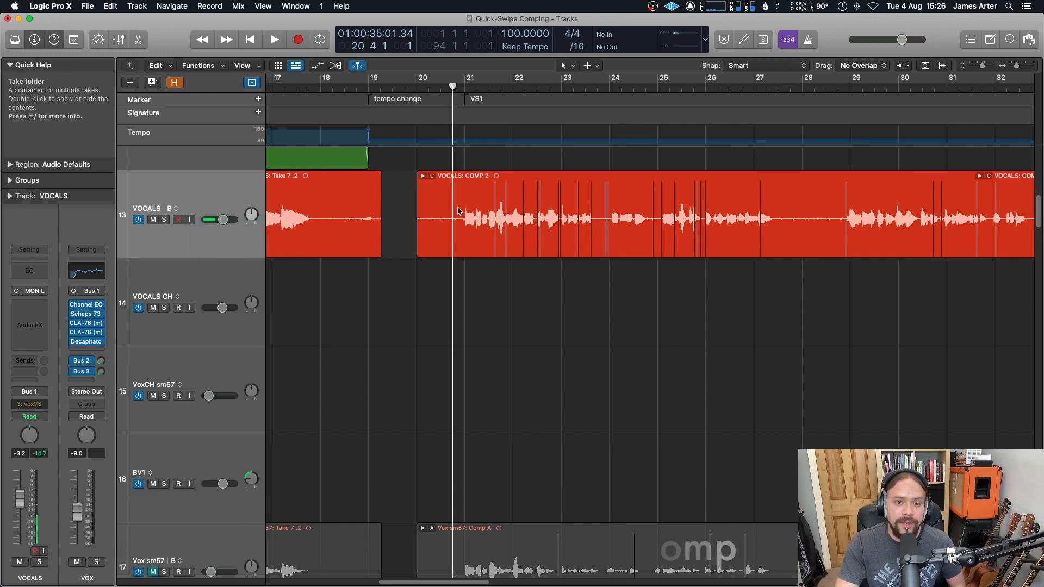
{"action": "double_click", "coordinate": [480, 181]}
Step: Swipe-select a short section of Take 2 near bar 26, then collapse the take folder
{"action": "scroll", "coordinate": [502, 344], "scroll_direction": "right", "scroll_amount": 5}
{"action": "scroll", "coordinate": [502, 345], "scroll_direction": "down", "scroll_amount": 1}
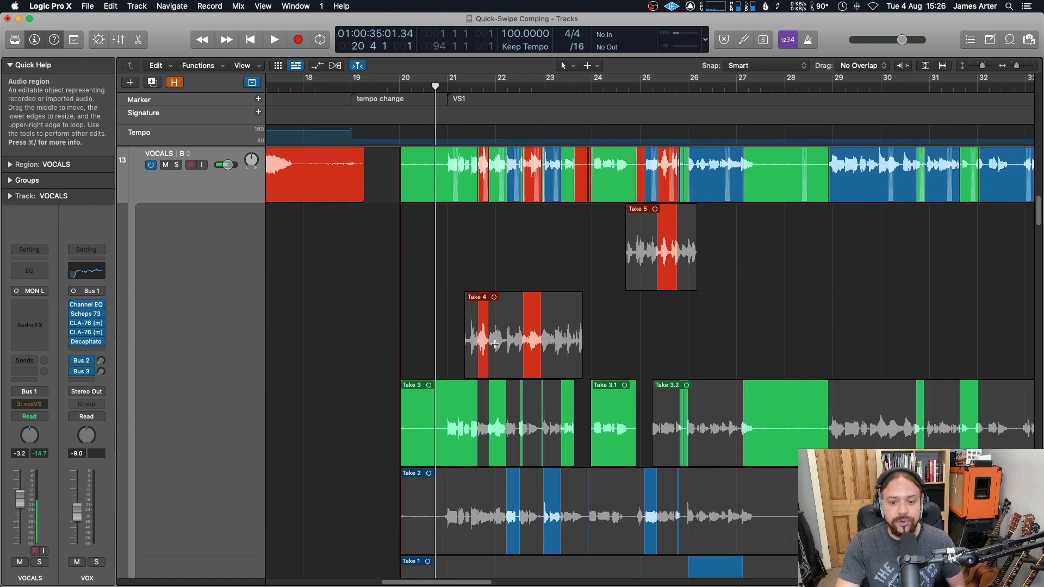
{"action": "scroll", "coordinate": [502, 345], "scroll_direction": "down", "scroll_amount": 3}
{"action": "scroll", "coordinate": [468, 337], "scroll_direction": "left", "scroll_amount": 2}
{"action": "scroll", "coordinate": [459, 335], "scroll_direction": "right", "scroll_amount": 1}
{"action": "scroll", "coordinate": [459, 336], "scroll_direction": "up", "scroll_amount": 3}
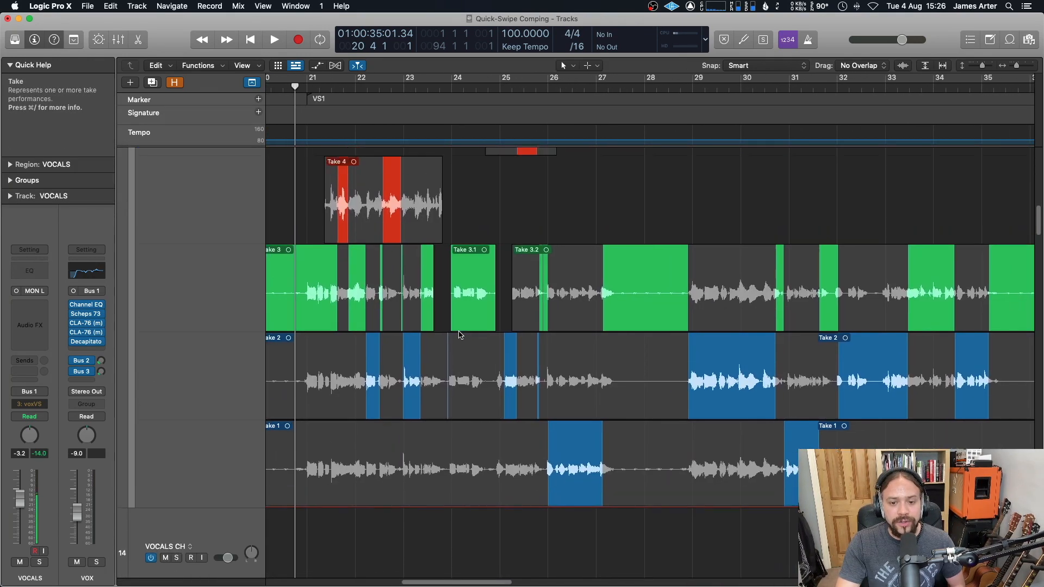
{"action": "scroll", "coordinate": [610, 494], "scroll_direction": "down", "scroll_amount": 2}
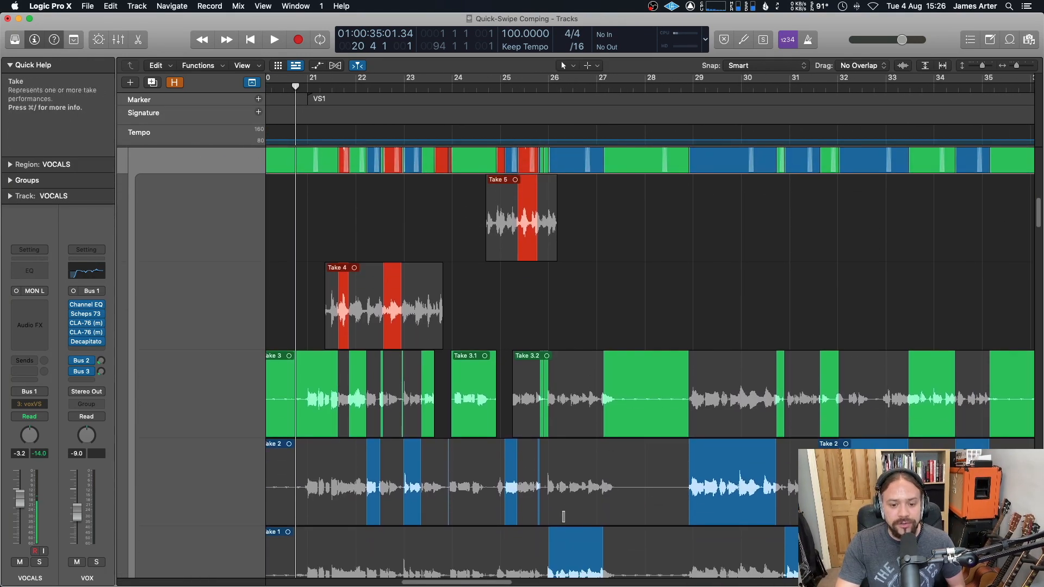
{"action": "left_click_drag", "start_coordinate": [563, 517], "coordinate": [600, 515]}
{"action": "scroll", "coordinate": [587, 515], "scroll_direction": "right", "scroll_amount": 1}
{"action": "scroll", "coordinate": [583, 514], "scroll_direction": "up", "scroll_amount": 5}
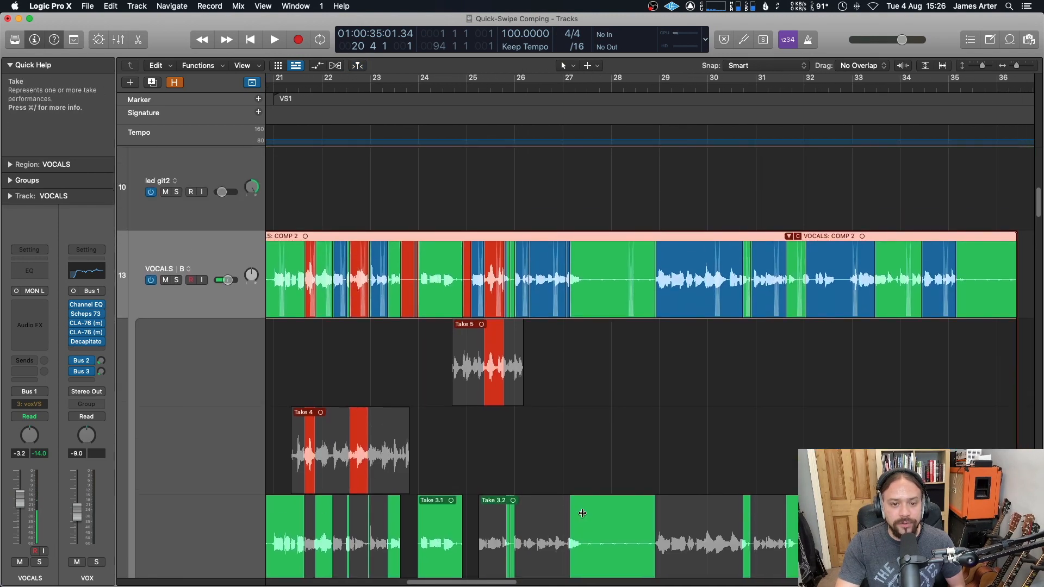
{"action": "scroll", "coordinate": [583, 513], "scroll_direction": "left", "scroll_amount": 5}
{"action": "left_click", "coordinate": [368, 237]}
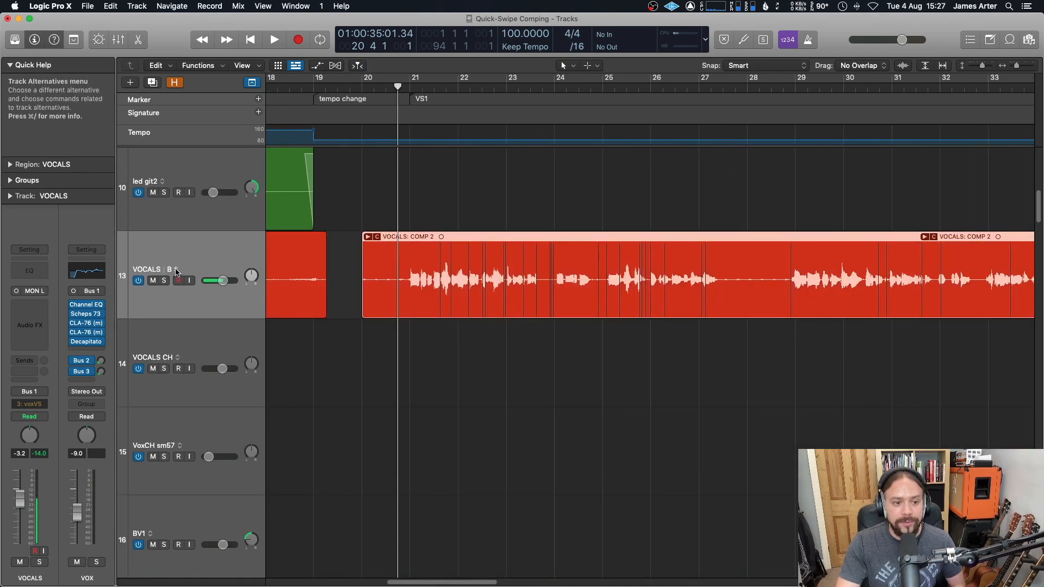
Step: Duplicate alternative B as a new track alternative named COMP 3
{"action": "left_click", "coordinate": [175, 271]}
{"action": "left_click", "coordinate": [222, 316]}
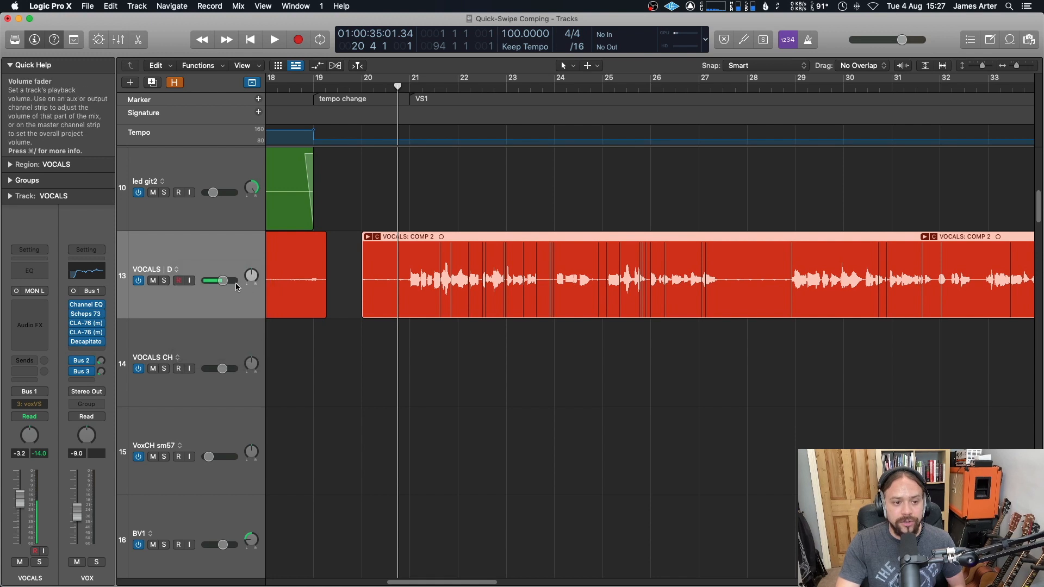
{"action": "left_click", "coordinate": [175, 270]}
{"action": "left_click", "coordinate": [234, 332]}
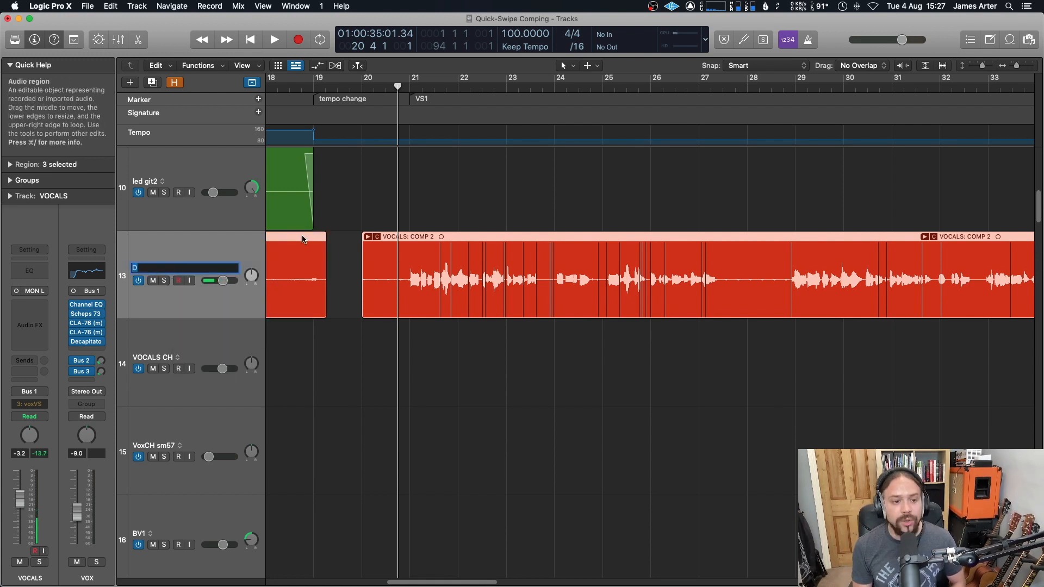
{"action": "type", "text": "COMP 3"}
{"action": "key", "text": "Return"}
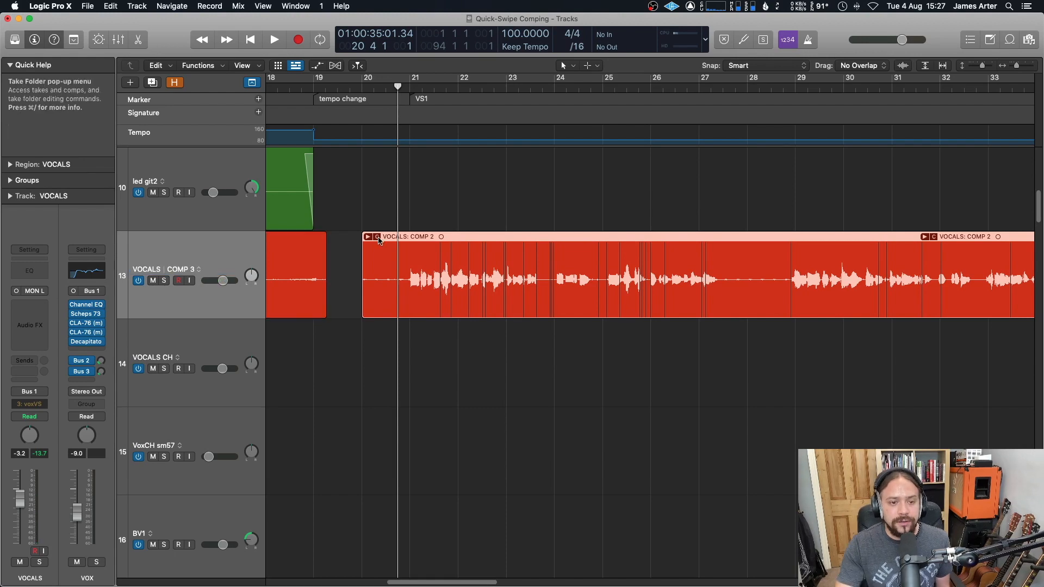
Step: Flatten and Merge the take folder on the COMP 3 alternative into one region
{"action": "left_click", "coordinate": [380, 237]}
{"action": "left_click", "coordinate": [460, 368]}
{"action": "scroll", "coordinate": [326, 321], "scroll_direction": "right", "scroll_amount": 1}
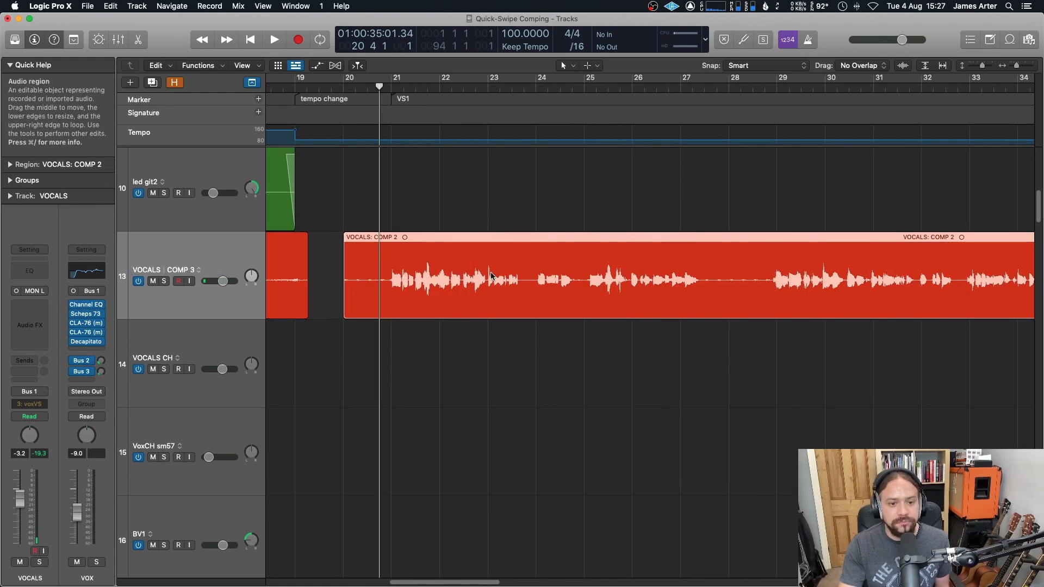
Step: Switch the VOCALS track to the COMP 1 alternative, then to another track alternative
{"action": "left_click", "coordinate": [198, 274]}
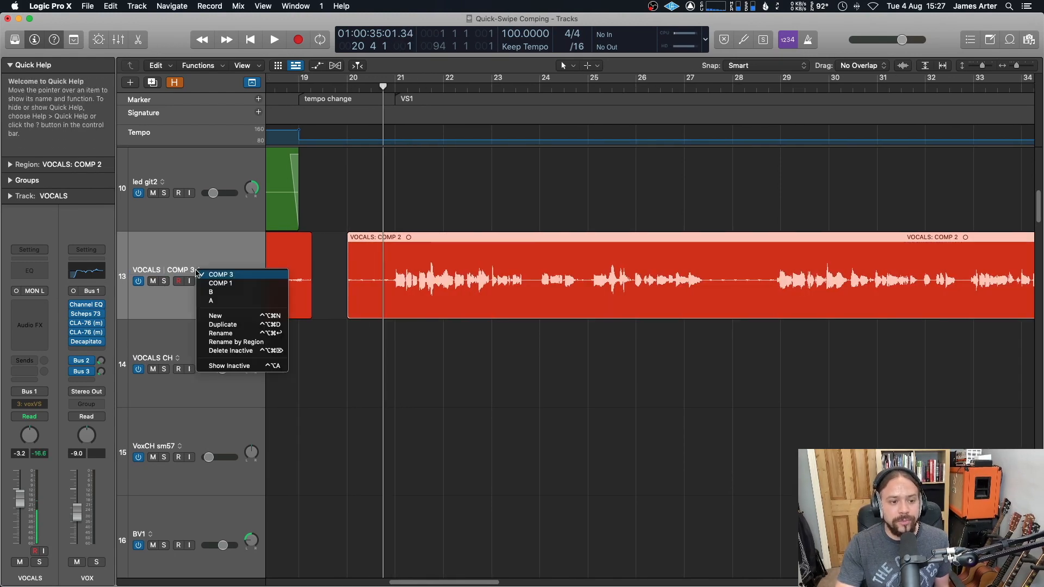
{"action": "left_click", "coordinate": [225, 284]}
{"action": "left_click", "coordinate": [207, 280]}
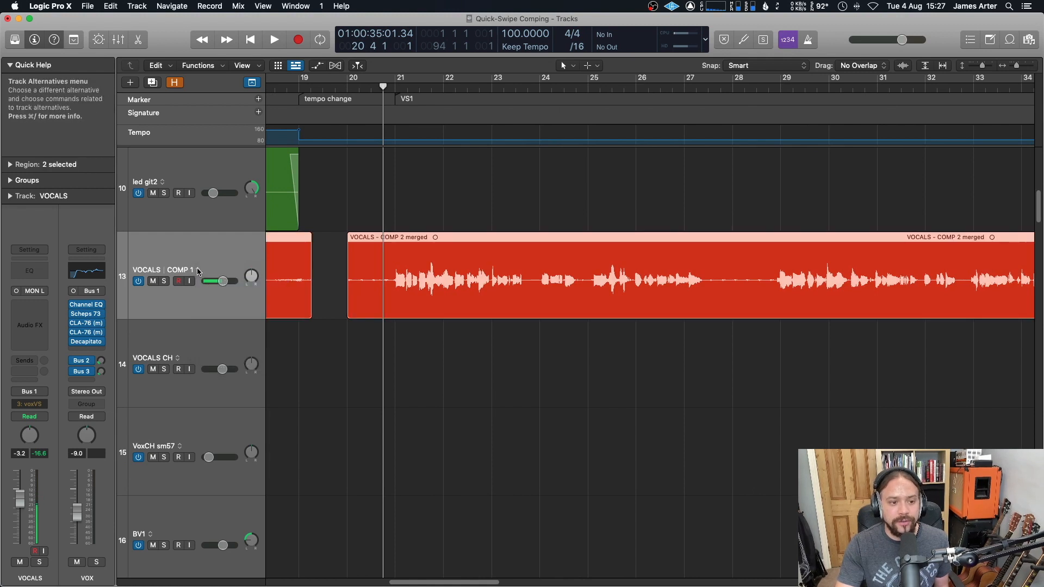
{"action": "left_click", "coordinate": [198, 272]}
{"action": "left_click", "coordinate": [225, 296]}
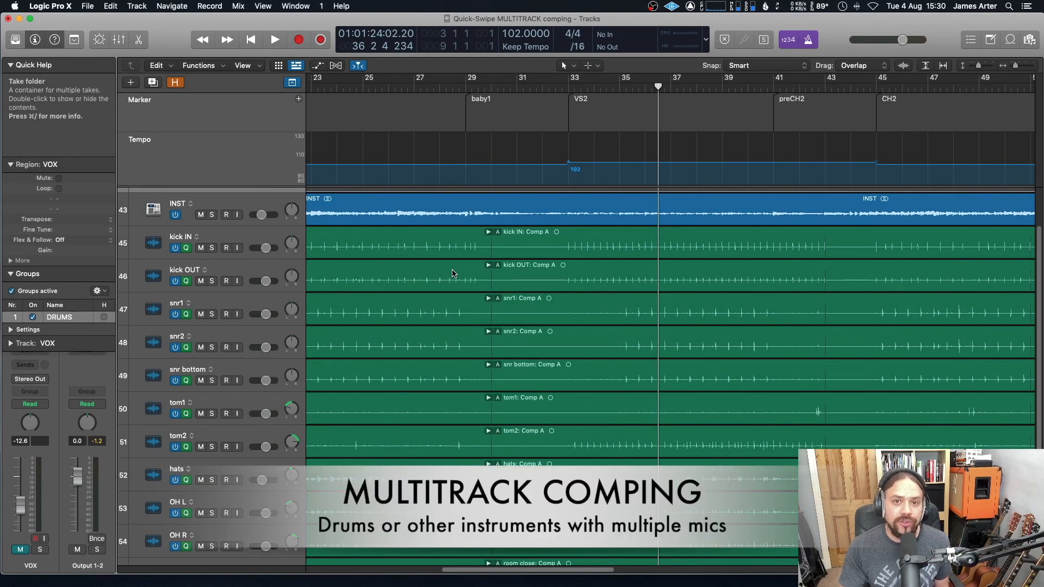
Step: Move the playhead to about bar 35 in the multitrack drum project
{"action": "scroll", "coordinate": [457, 273], "scroll_direction": "right", "scroll_amount": 2}
{"action": "left_click_drag", "start_coordinate": [598, 87], "coordinate": [585, 87]}
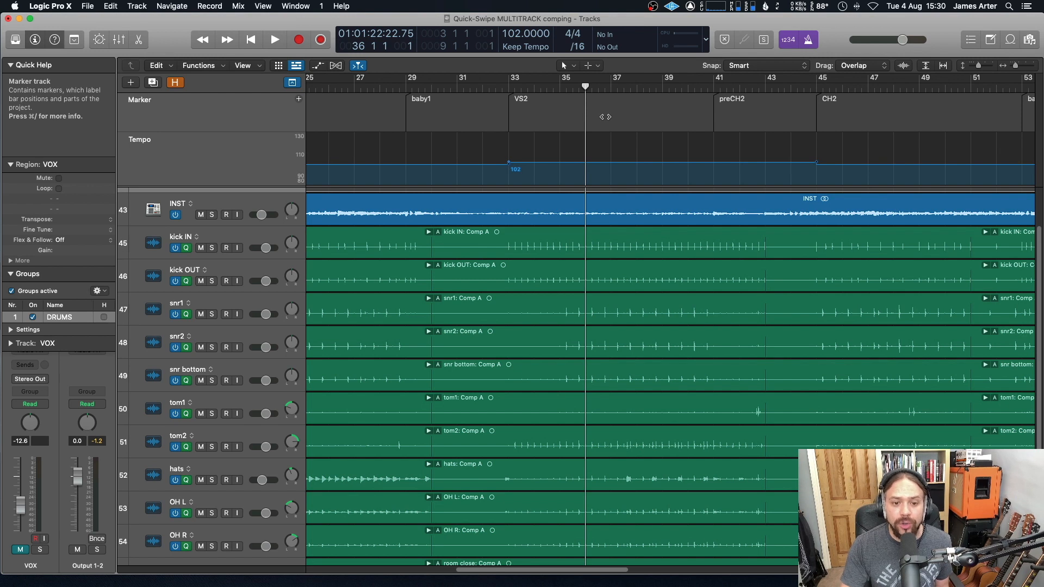
{"action": "left_click", "coordinate": [578, 87]}
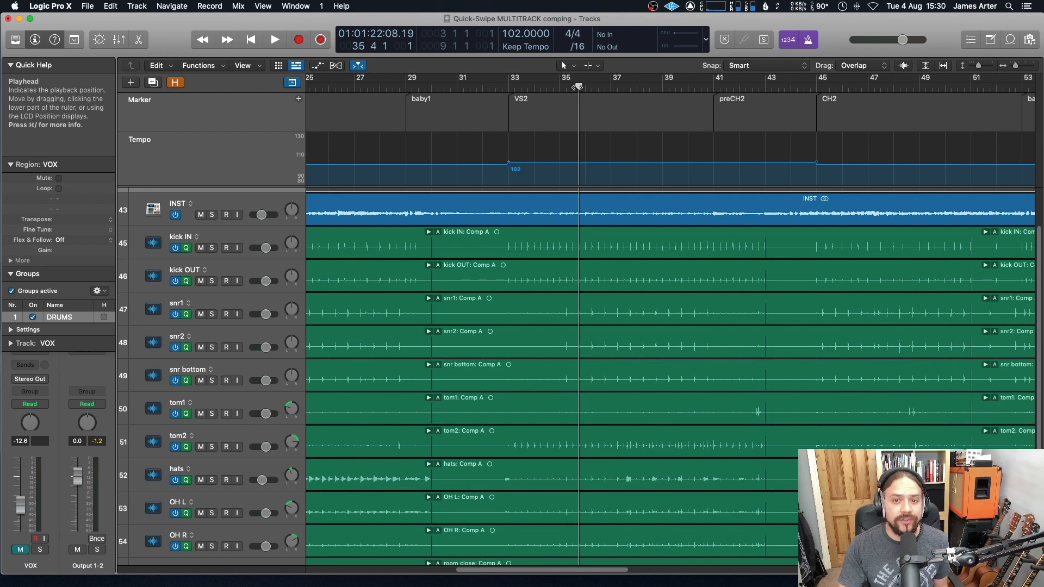
{"action": "left_click_drag", "start_coordinate": [578, 87], "coordinate": [523, 88]}
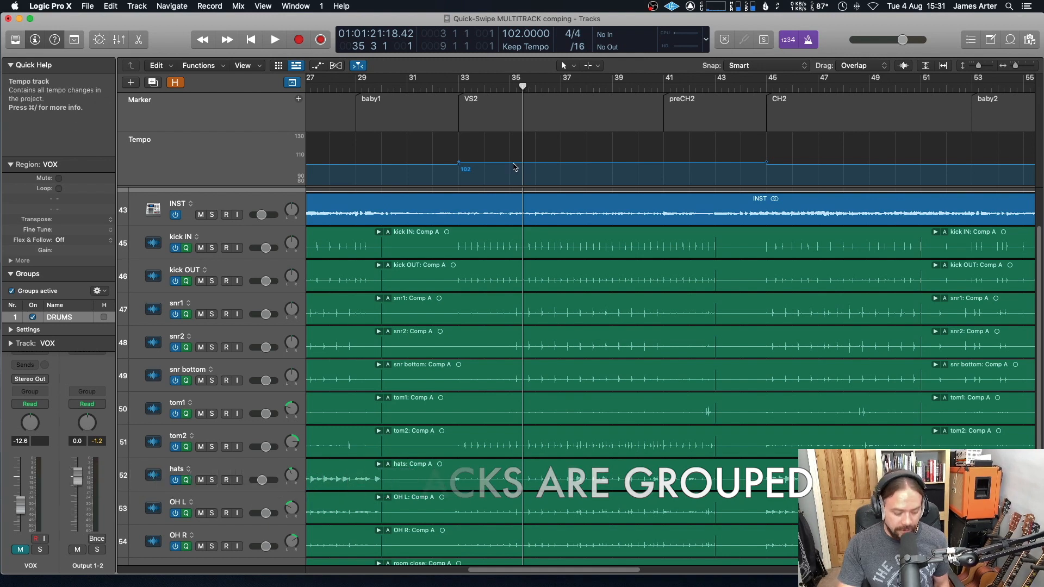
Step: Open the mixer and select the channel strips from kick IN through TRASH
{"action": "key", "text": "x"}
{"action": "left_click", "coordinate": [188, 546]}
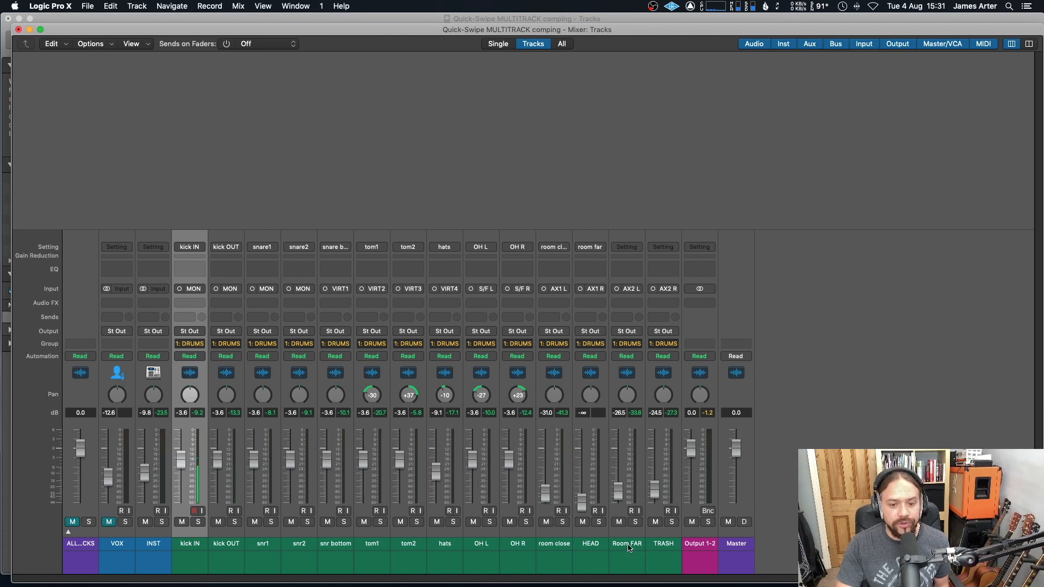
{"action": "left_click", "coordinate": [664, 547], "text": "shift"}
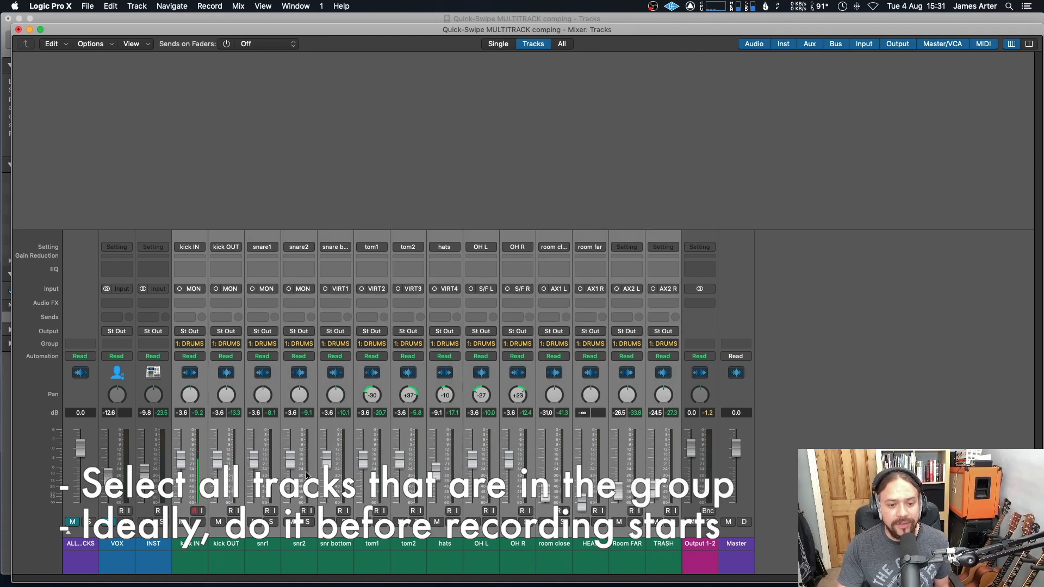
Step: Assign the selected drum channel strips to a new group named DRUMS 2 and enable its Track Alternatives setting
{"action": "left_click", "coordinate": [188, 347]}
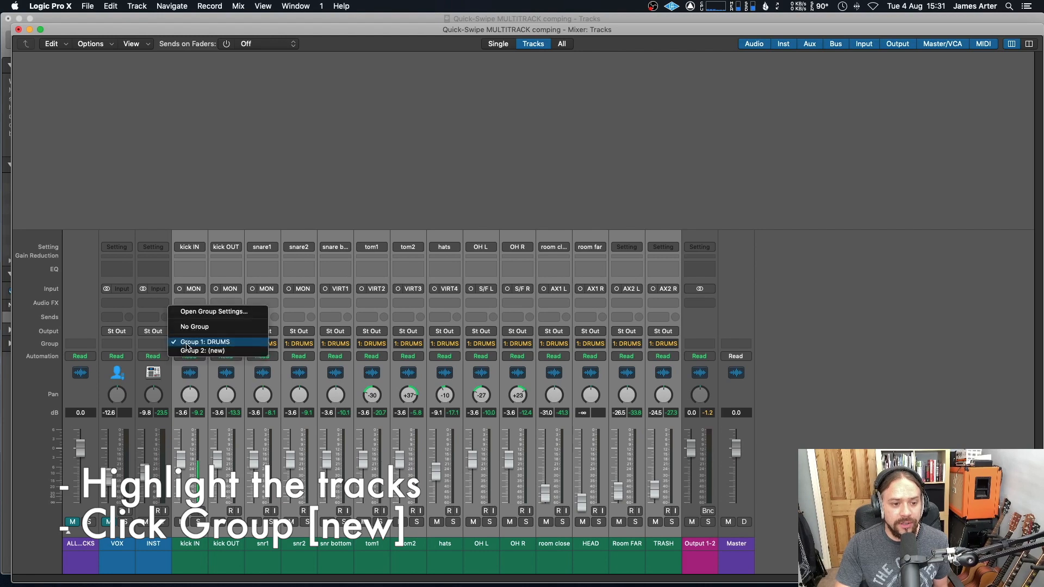
{"action": "left_click", "coordinate": [228, 351]}
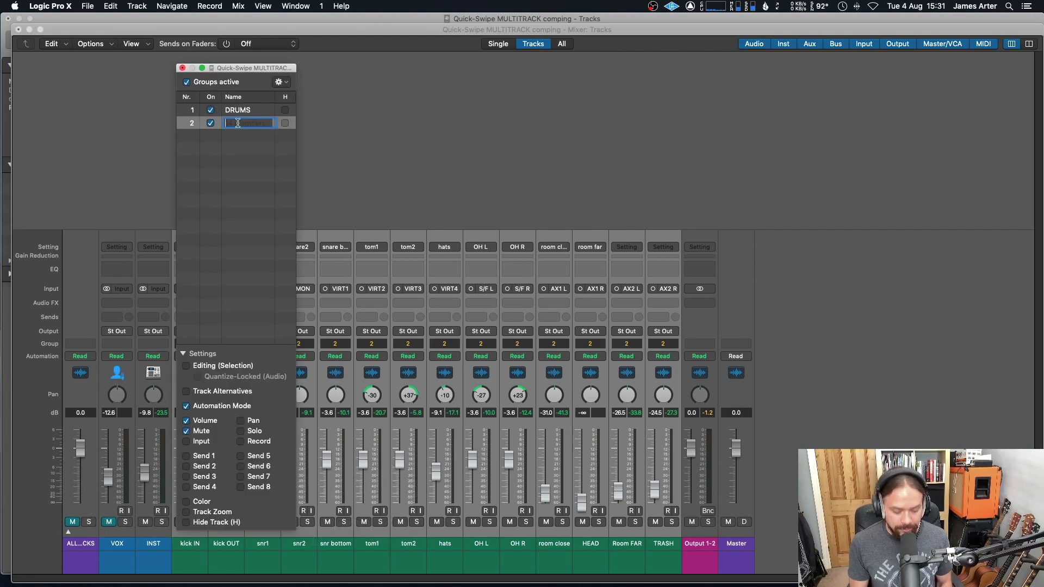
{"action": "type", "text": "DRUMS 2"}
{"action": "key", "text": "Return"}
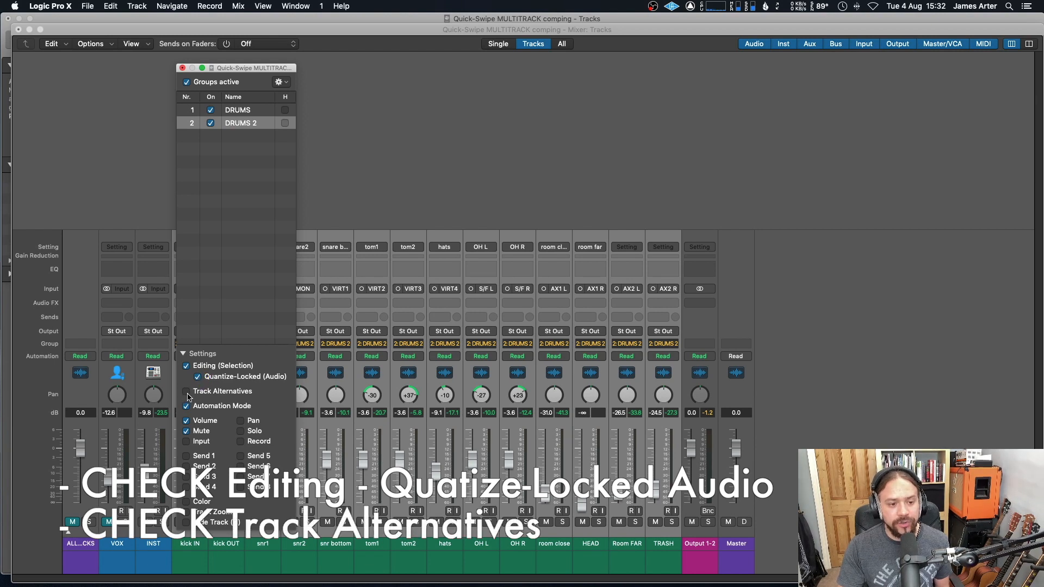
{"action": "left_click", "coordinate": [187, 394]}
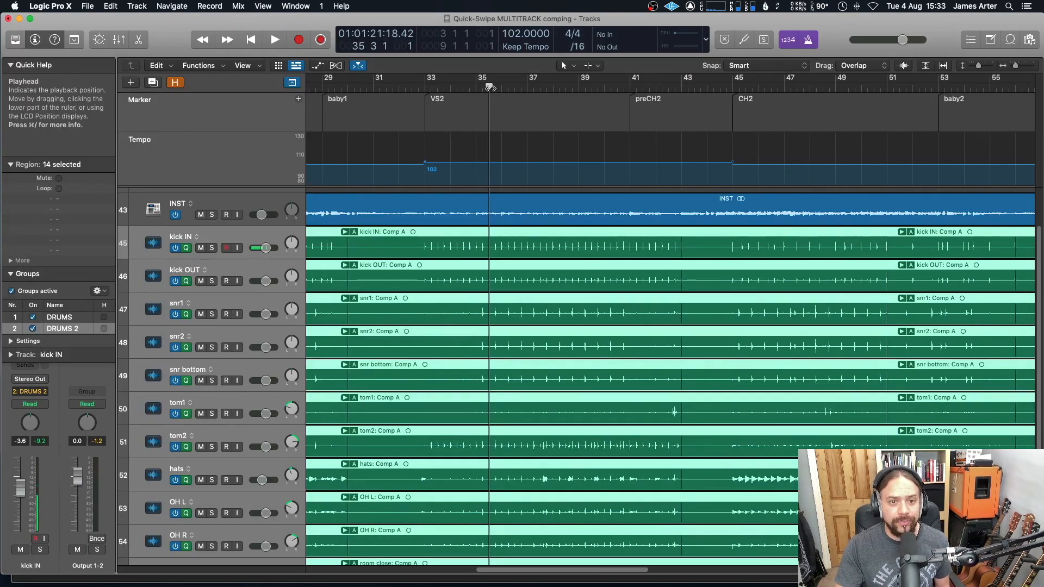
Step: Expand the kick IN take folder to show its takes
{"action": "scroll", "coordinate": [499, 303], "scroll_direction": "down", "scroll_amount": 3}
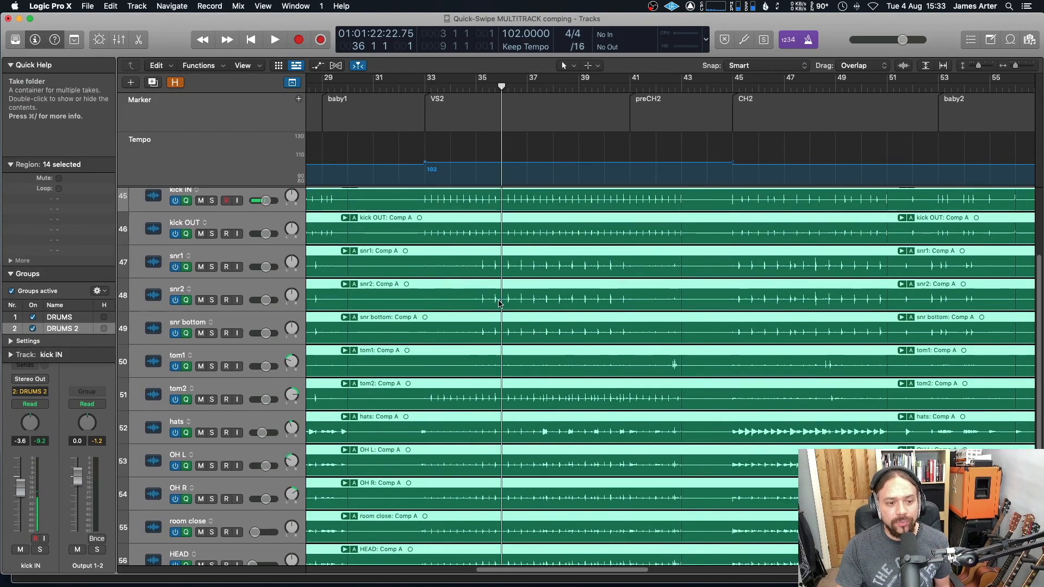
{"action": "scroll", "coordinate": [499, 300], "scroll_direction": "up", "scroll_amount": 3}
{"action": "scroll", "coordinate": [465, 263], "scroll_direction": "up", "scroll_amount": 2}
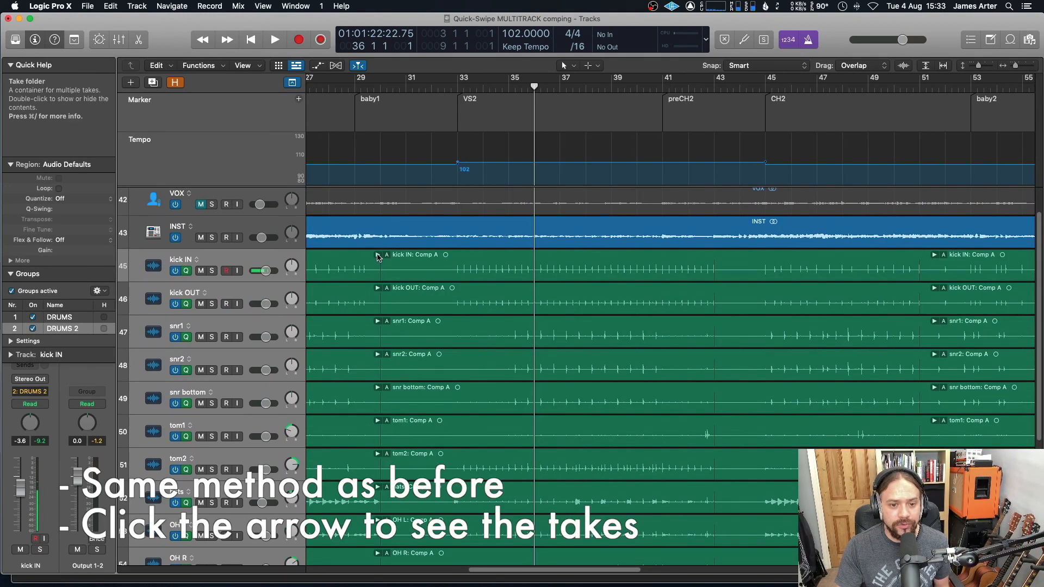
{"action": "left_click", "coordinate": [378, 255]}
Step: Examine the expanded kick IN takes against the grouped drum tracks below
{"action": "scroll", "coordinate": [522, 271], "scroll_direction": "down", "scroll_amount": 5}
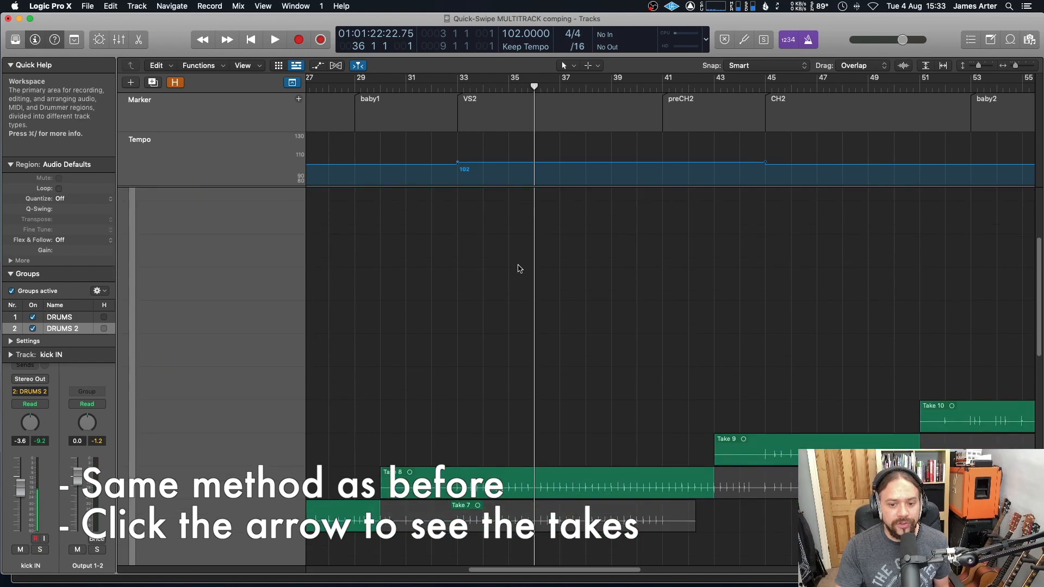
{"action": "scroll", "coordinate": [465, 503], "scroll_direction": "down", "scroll_amount": 8}
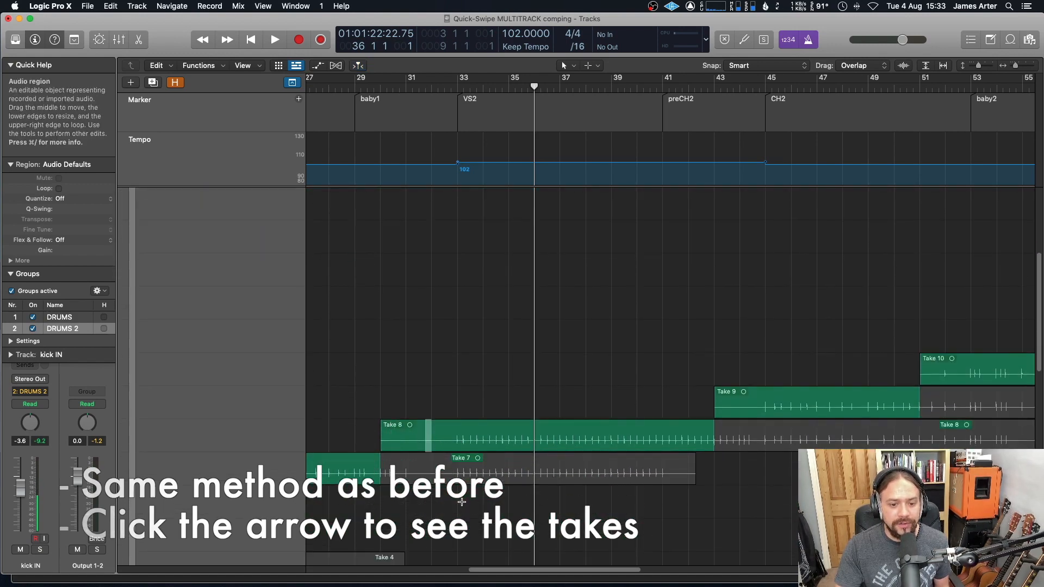
{"action": "scroll", "coordinate": [465, 503], "scroll_direction": "down", "scroll_amount": 3}
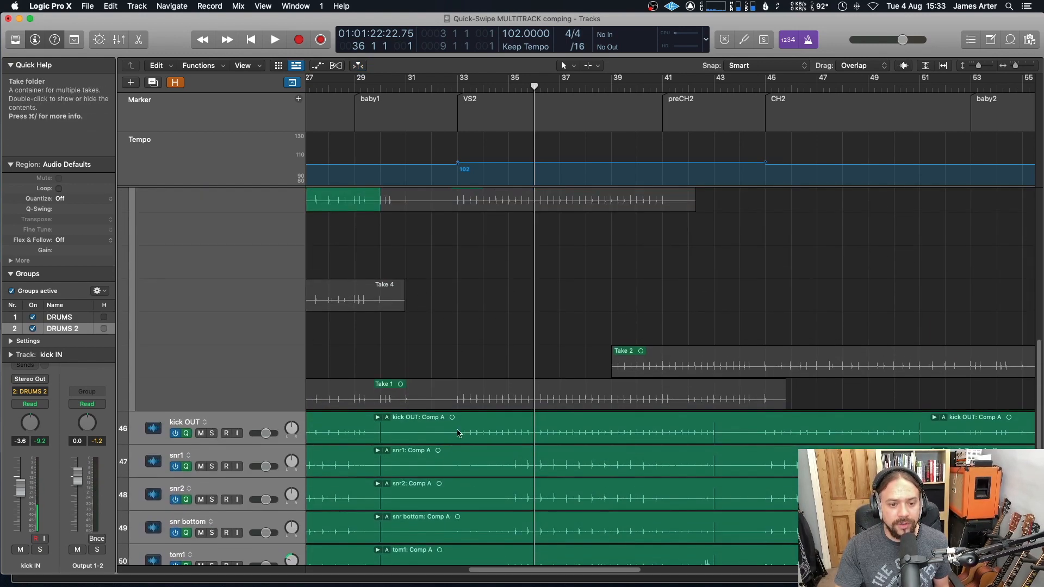
{"action": "scroll", "coordinate": [630, 361], "scroll_direction": "up", "scroll_amount": 3}
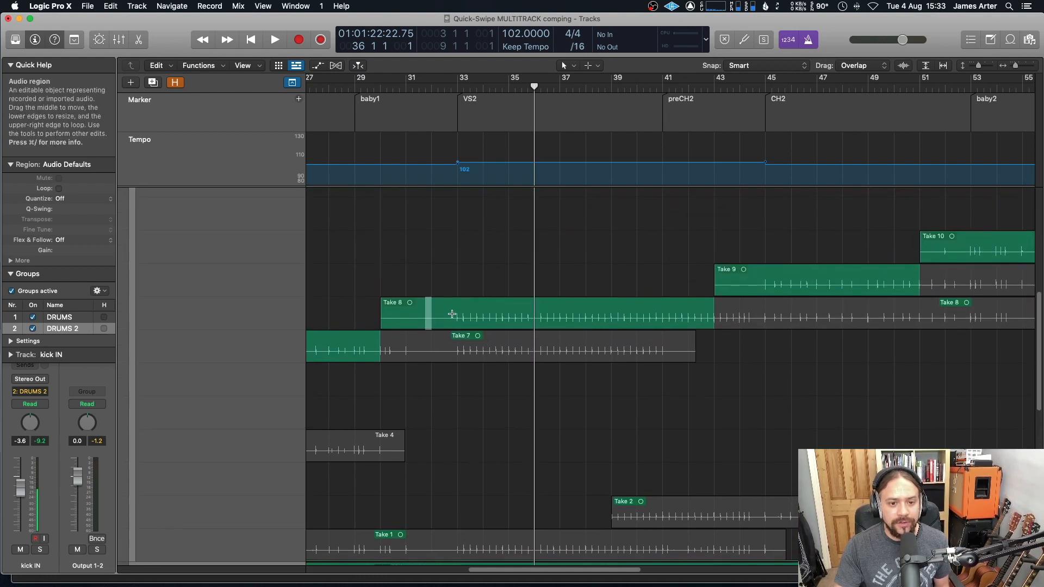
{"action": "scroll", "coordinate": [961, 338], "scroll_direction": "up", "scroll_amount": 5}
{"action": "scroll", "coordinate": [961, 337], "scroll_direction": "up", "scroll_amount": 2}
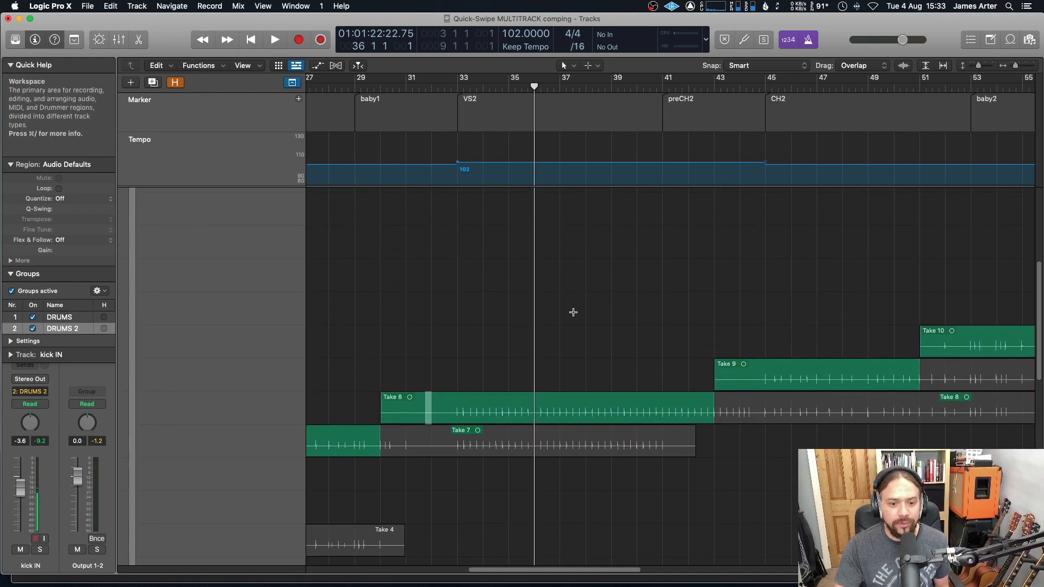
{"action": "scroll", "coordinate": [571, 310], "scroll_direction": "down", "scroll_amount": 3}
{"action": "scroll", "coordinate": [566, 311], "scroll_direction": "up", "scroll_amount": 4}
{"action": "scroll", "coordinate": [566, 311], "scroll_direction": "up", "scroll_amount": 4}
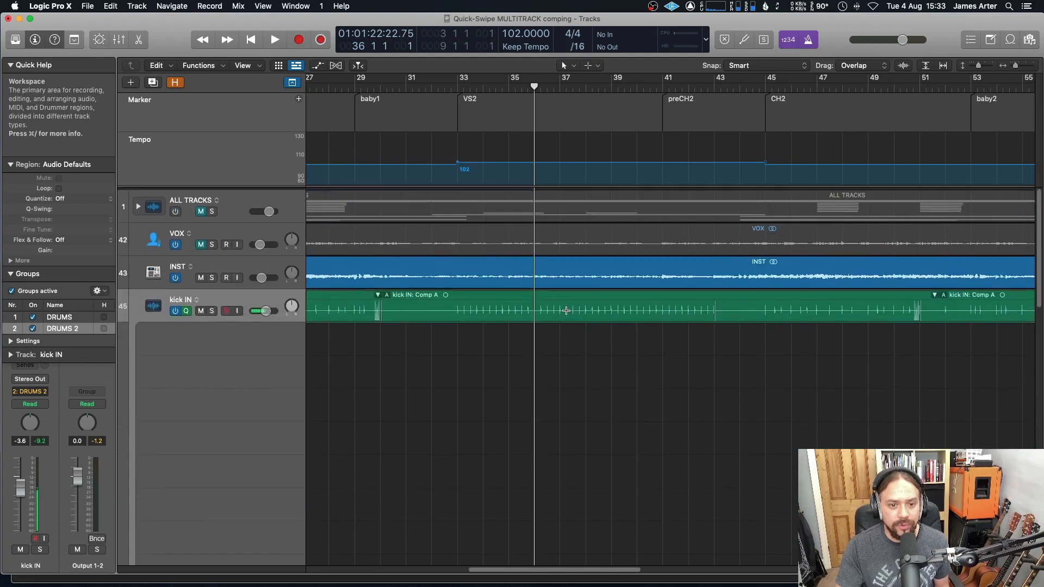
{"action": "scroll", "coordinate": [559, 309], "scroll_direction": "down", "scroll_amount": 5}
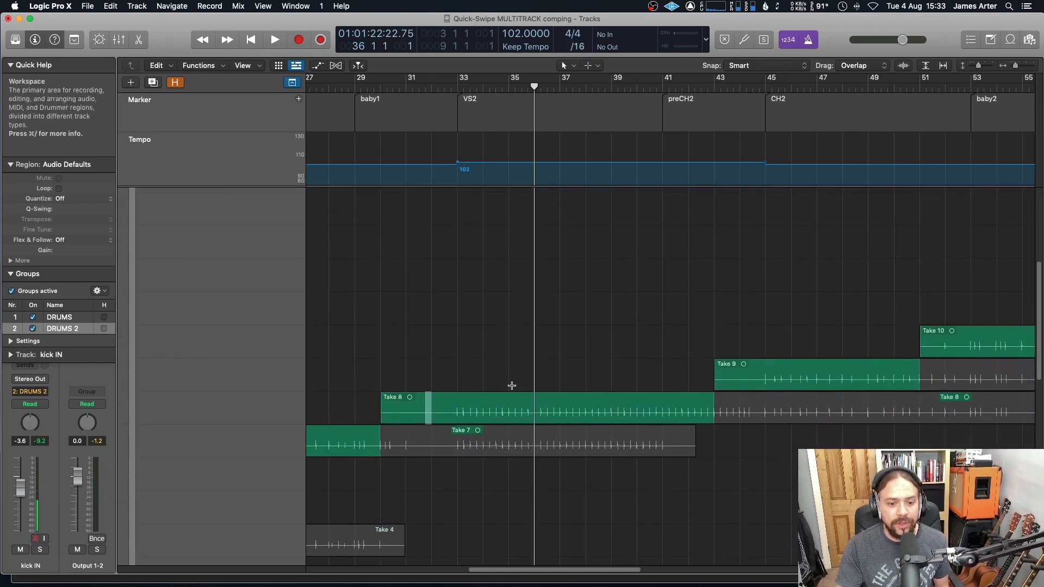
{"action": "scroll", "coordinate": [471, 278], "scroll_direction": "up", "scroll_amount": 8}
{"action": "scroll", "coordinate": [501, 285], "scroll_direction": "down", "scroll_amount": 3}
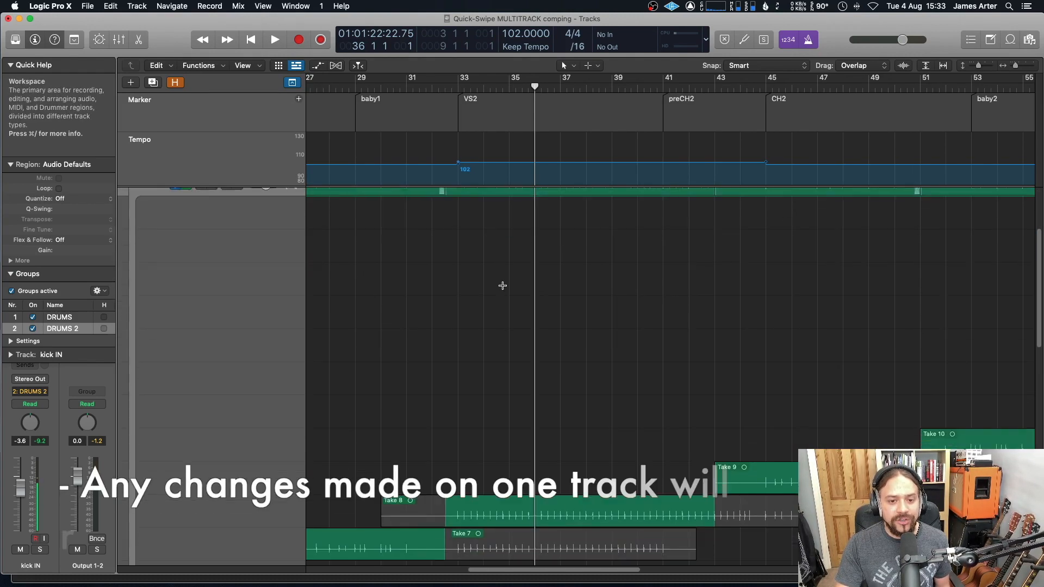
{"action": "scroll", "coordinate": [484, 315], "scroll_direction": "up", "scroll_amount": 3}
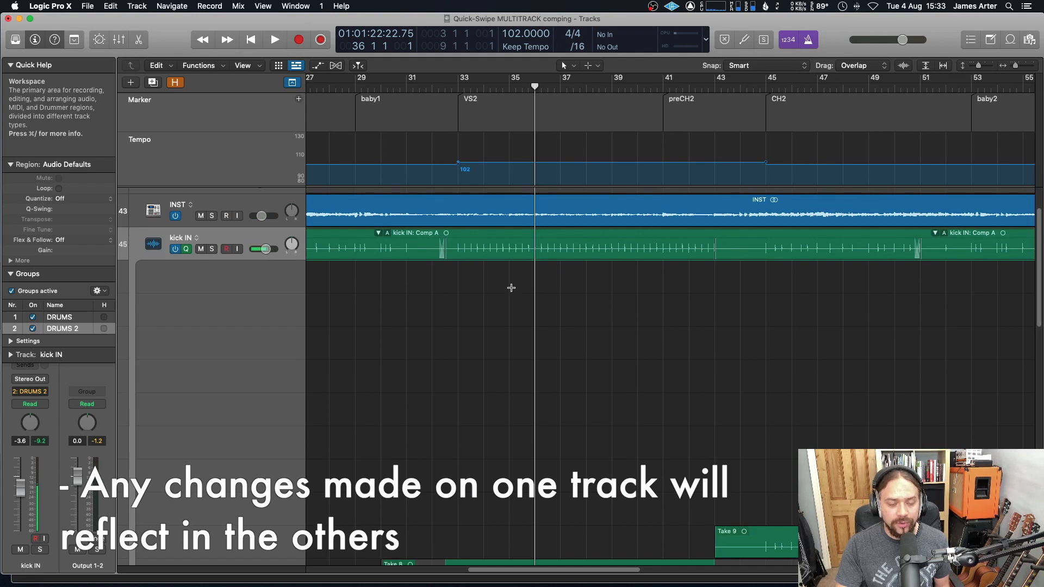
{"action": "scroll", "coordinate": [514, 348], "scroll_direction": "down", "scroll_amount": 1}
{"action": "scroll", "coordinate": [522, 410], "scroll_direction": "down", "scroll_amount": 3}
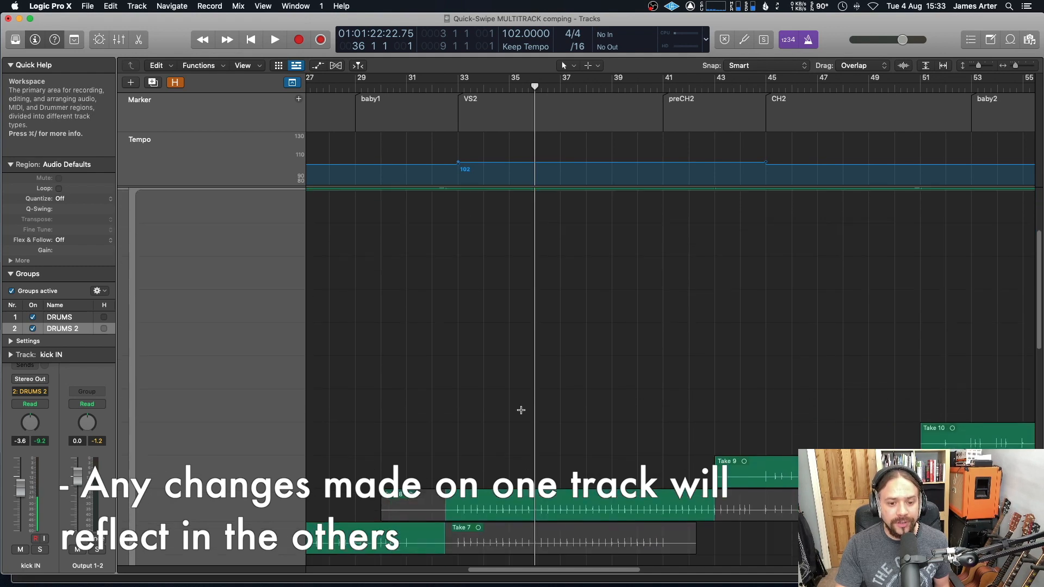
{"action": "scroll", "coordinate": [519, 410], "scroll_direction": "up", "scroll_amount": 6}
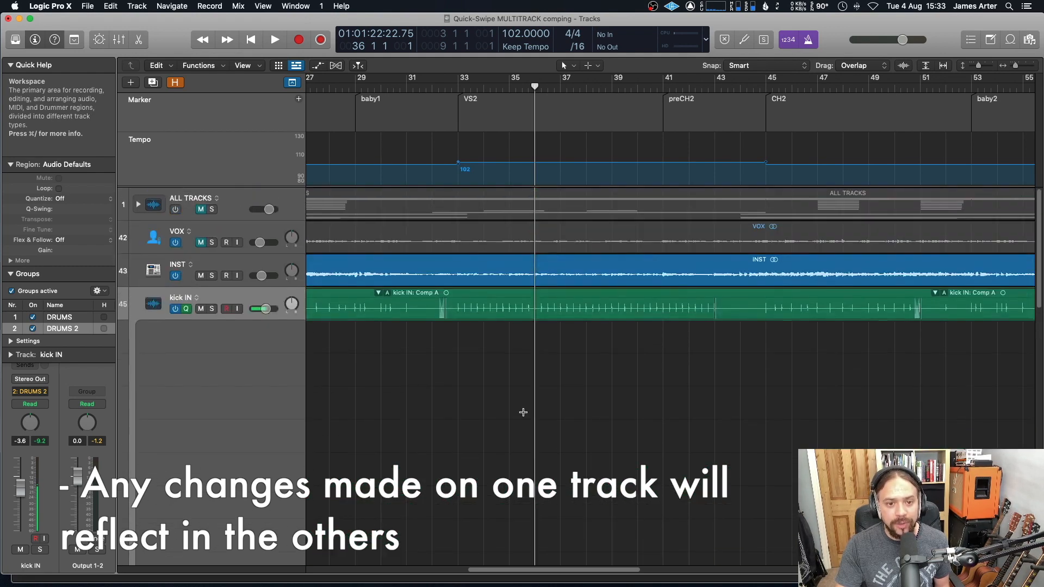
{"action": "scroll", "coordinate": [516, 410], "scroll_direction": "down", "scroll_amount": 4}
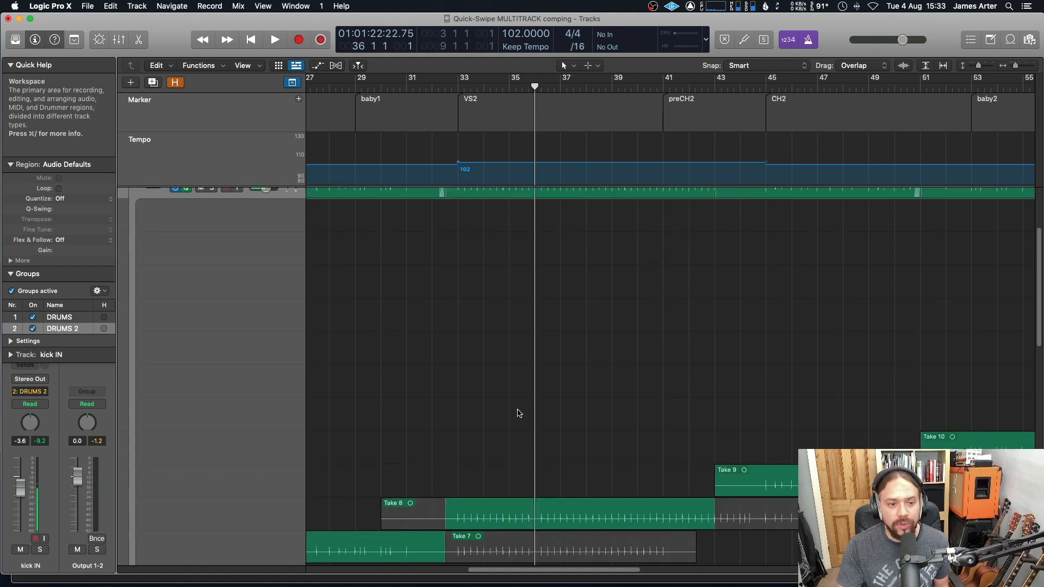
{"action": "scroll", "coordinate": [525, 483], "scroll_direction": "down", "scroll_amount": 3}
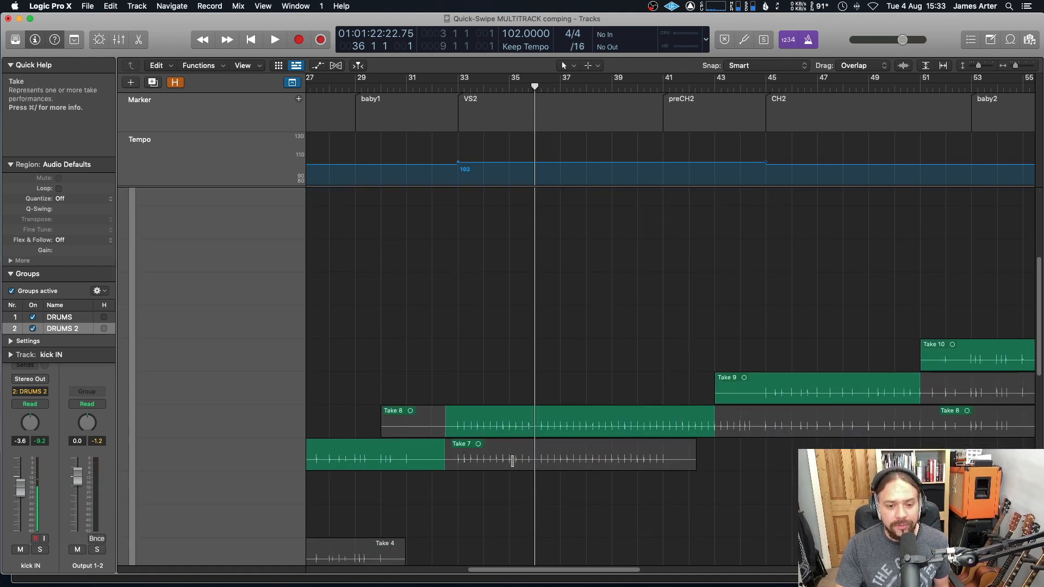
Step: Swipe-comp Take 7 from bar 35 to 37, then Take 1 from bar 35 to about bar 36.5
{"action": "left_click_drag", "start_coordinate": [512, 461], "coordinate": [571, 459]}
{"action": "scroll", "coordinate": [571, 511], "scroll_direction": "down", "scroll_amount": 6}
{"action": "scroll", "coordinate": [573, 519], "scroll_direction": "down", "scroll_amount": 2}
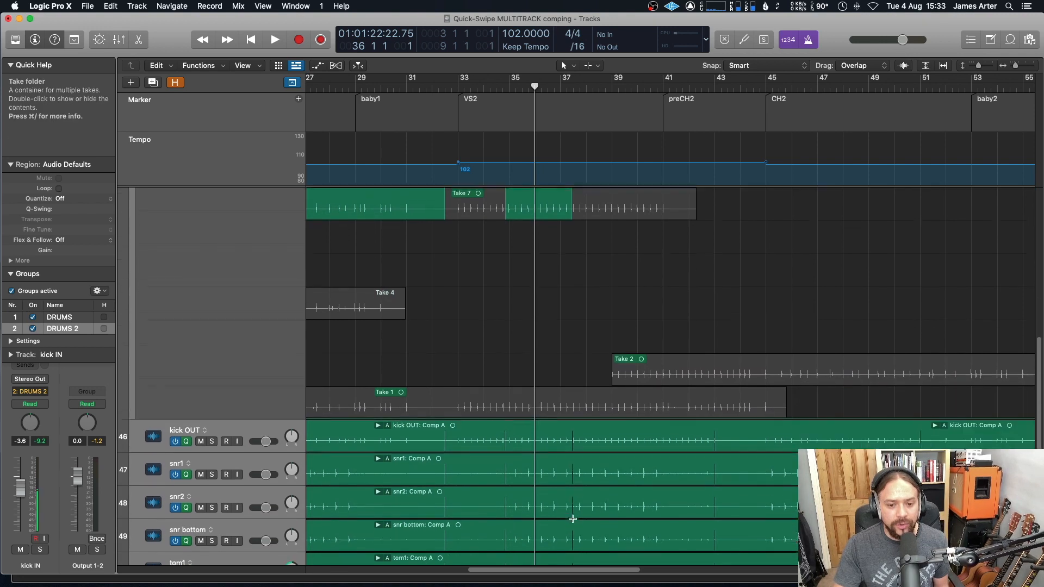
{"action": "scroll", "coordinate": [513, 493], "scroll_direction": "down", "scroll_amount": 5}
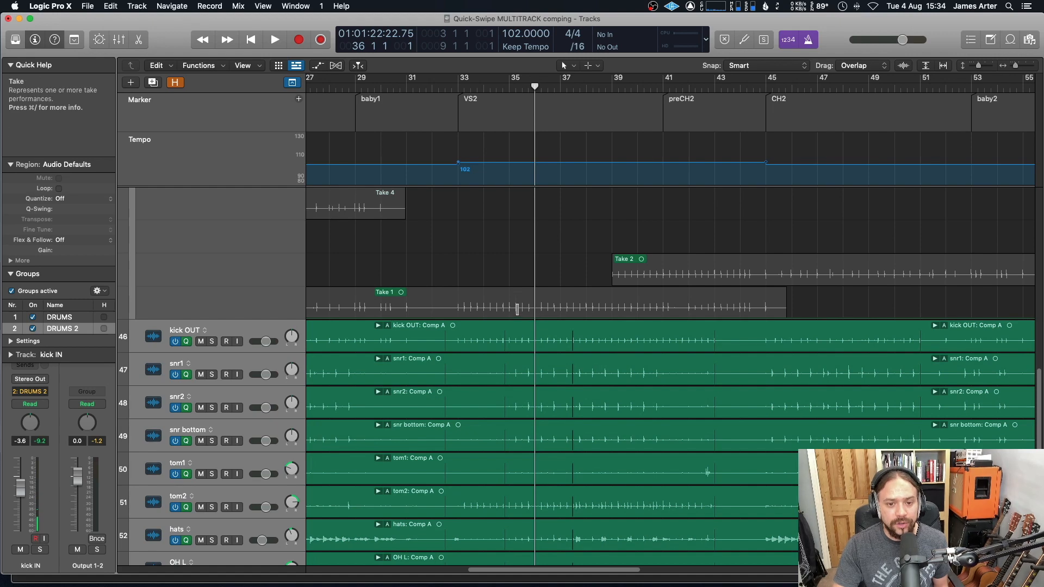
{"action": "left_click_drag", "start_coordinate": [517, 309], "coordinate": [557, 309]}
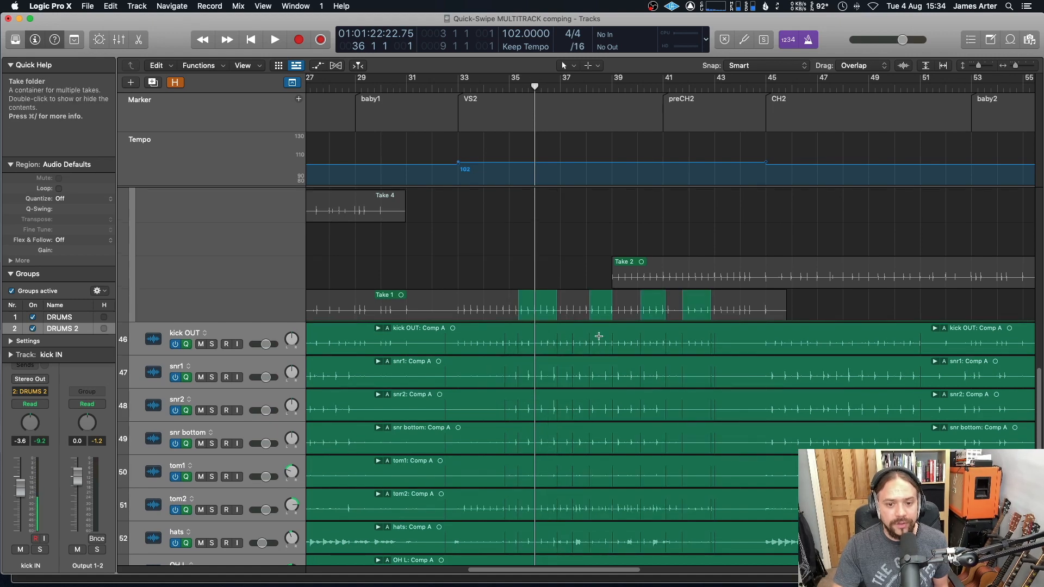
Step: Swipe-comp Take 7 again from bar 35 to bar 37 in the kick IN take folder
{"action": "scroll", "coordinate": [526, 360], "scroll_direction": "up", "scroll_amount": 15}
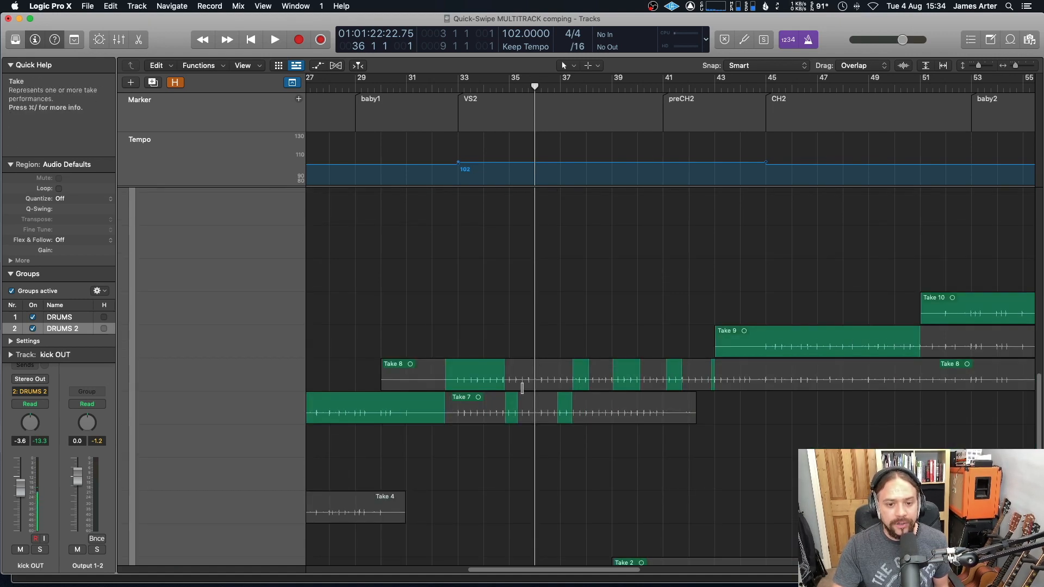
{"action": "scroll", "coordinate": [553, 390], "scroll_direction": "up", "scroll_amount": 4}
{"action": "scroll", "coordinate": [489, 413], "scroll_direction": "down", "scroll_amount": 10}
{"action": "scroll", "coordinate": [390, 441], "scroll_direction": "up", "scroll_amount": 1}
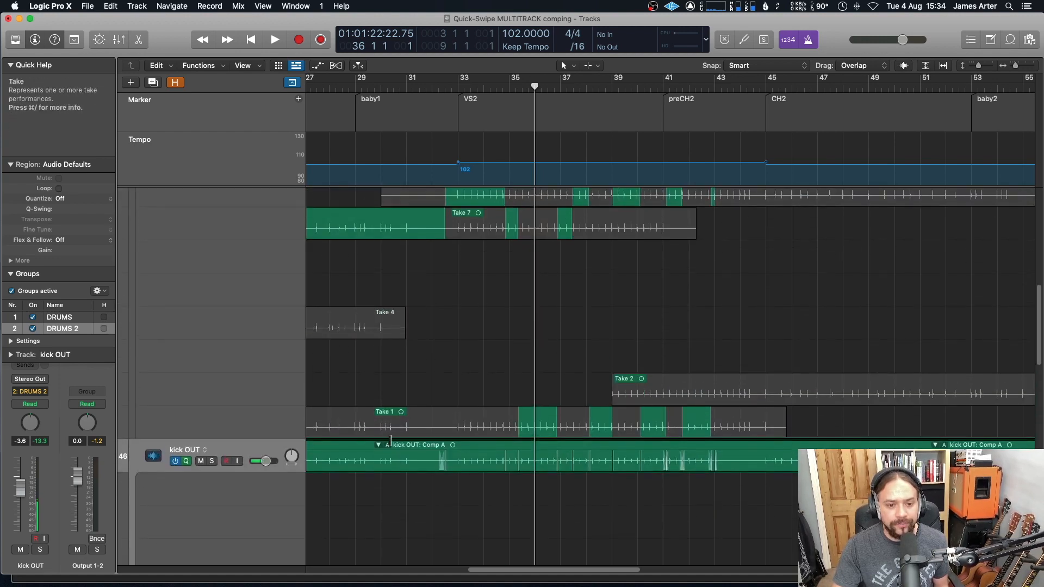
{"action": "scroll", "coordinate": [479, 435], "scroll_direction": "up", "scroll_amount": 15}
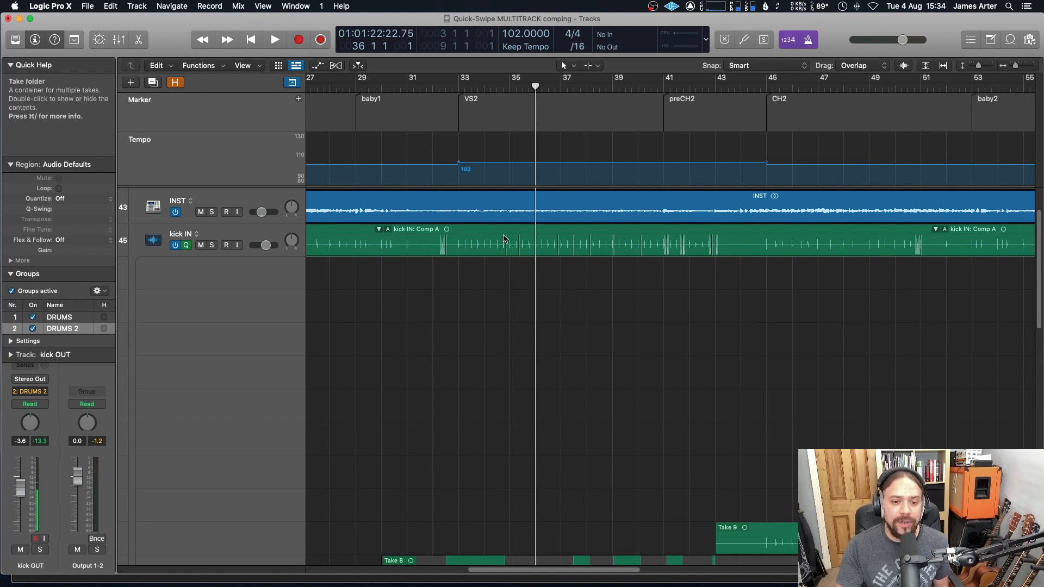
{"action": "scroll", "coordinate": [505, 241], "scroll_direction": "down", "scroll_amount": 2}
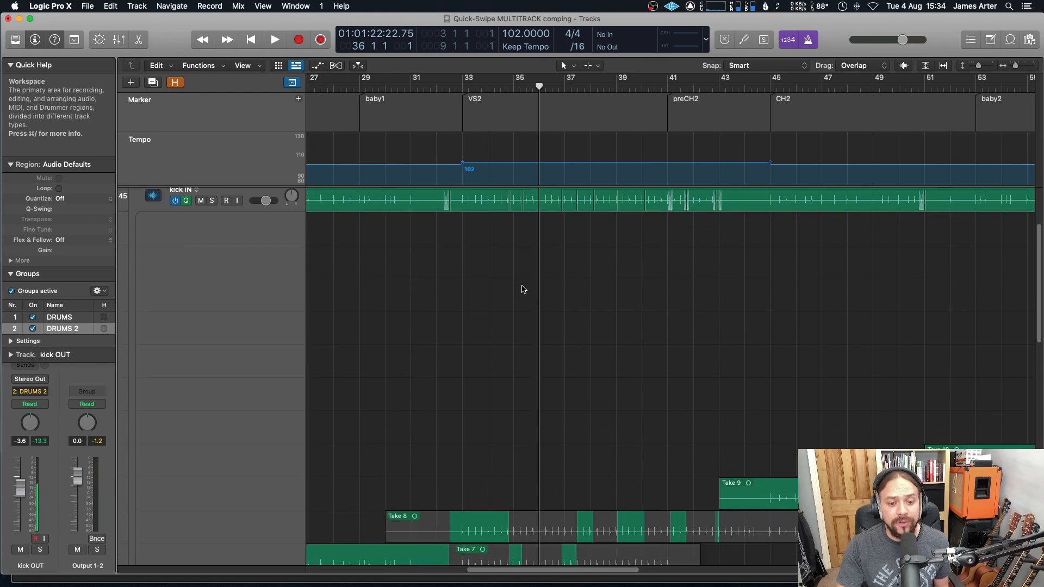
{"action": "scroll", "coordinate": [524, 289], "scroll_direction": "down", "scroll_amount": 4}
{"action": "left_click_drag", "start_coordinate": [527, 430], "coordinate": [576, 429]}
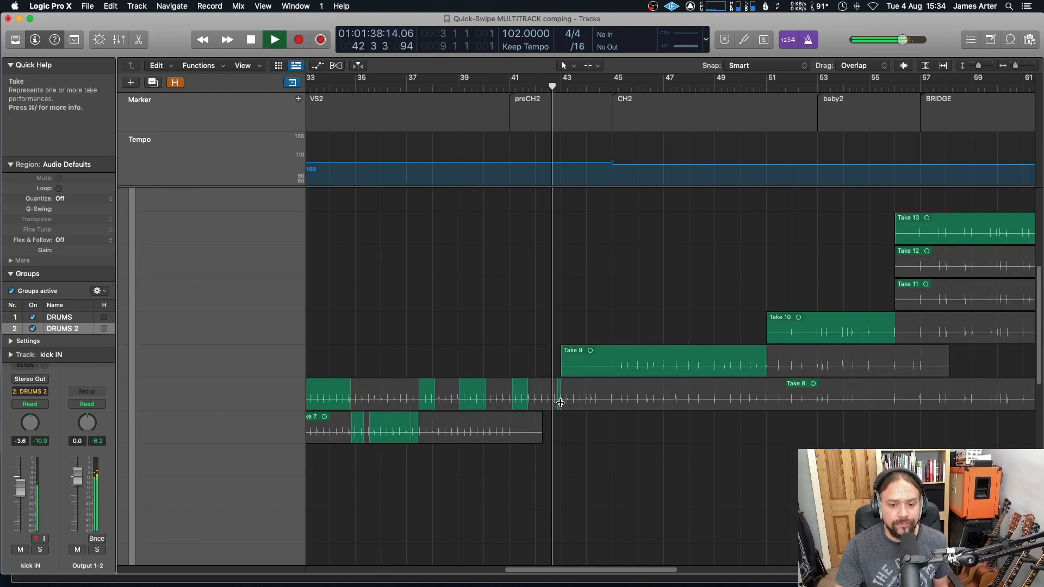
Step: Swipe-comp Take 8 from about bar 43 to bar 44 and play back the comp
{"action": "left_click_drag", "start_coordinate": [561, 403], "coordinate": [601, 402]}
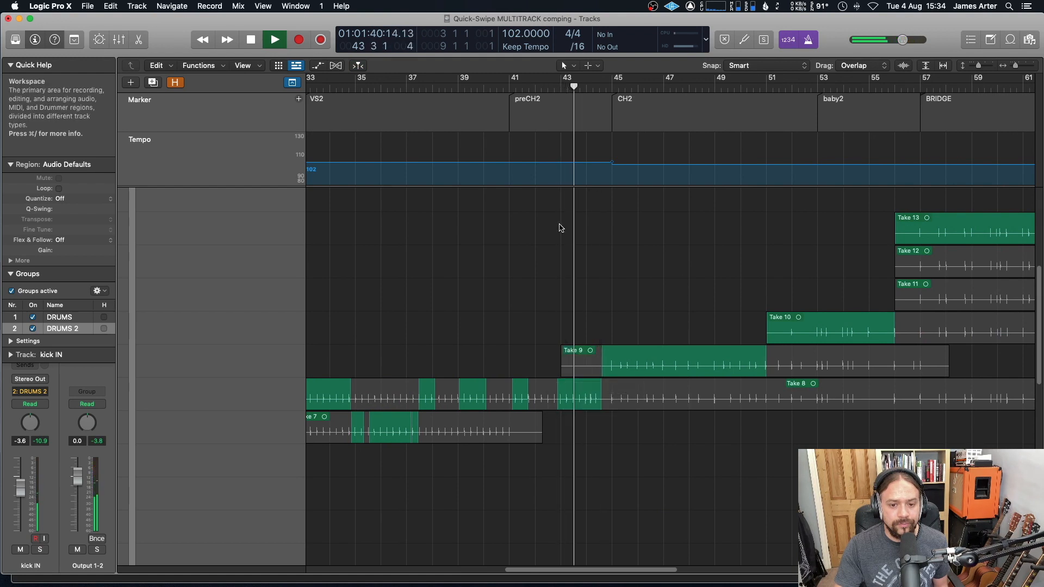
{"action": "key", "text": "space"}
{"action": "double_click", "coordinate": [558, 89]}
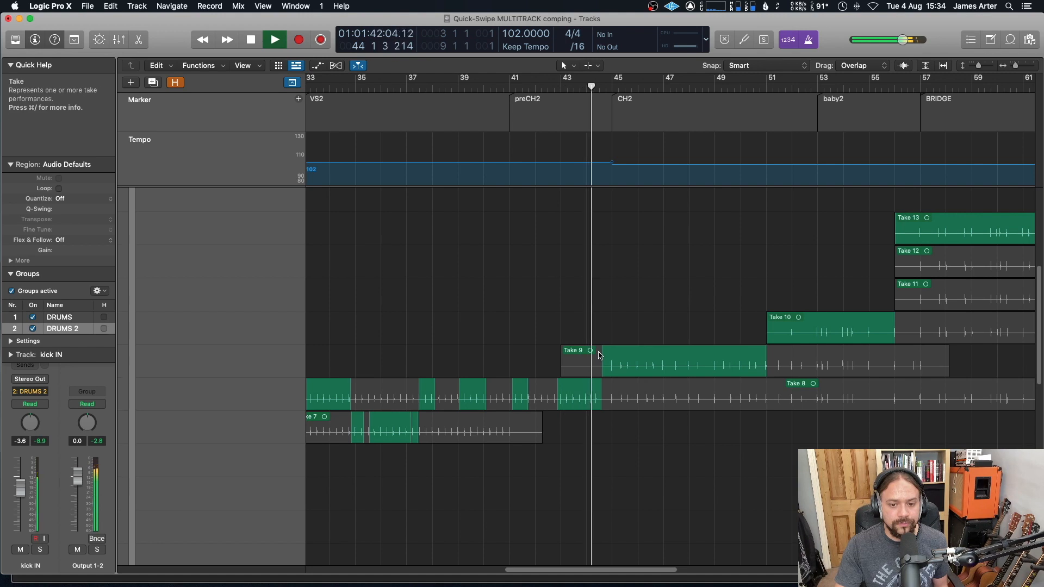
{"action": "key", "text": "space"}
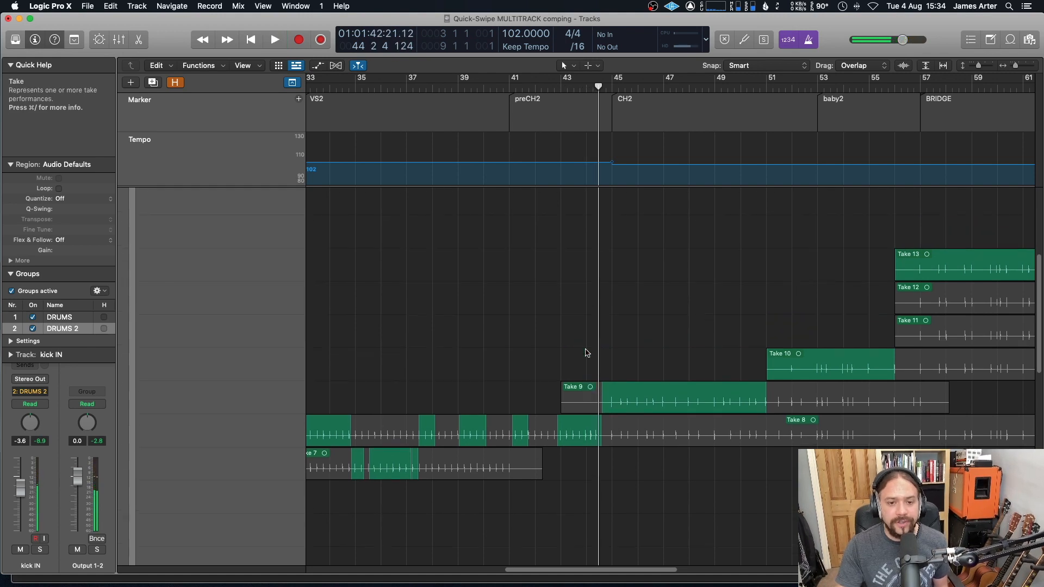
Step: Collapse the kick IN take folder, then inspect its comp menu and track alternatives menu
{"action": "double_click", "coordinate": [587, 352]}
{"action": "scroll", "coordinate": [568, 297], "scroll_direction": "right", "scroll_amount": 6}
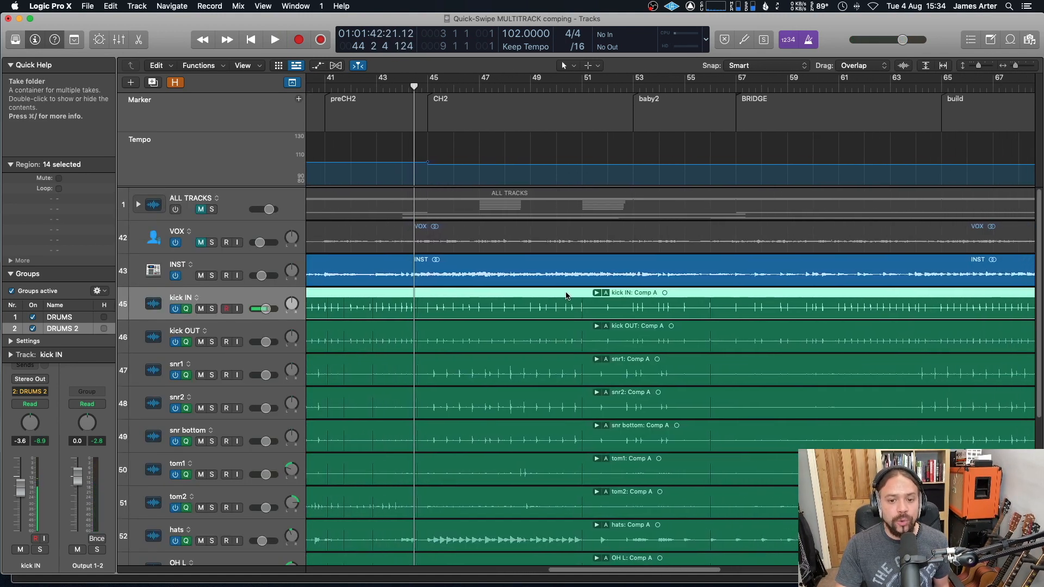
{"action": "left_click", "coordinate": [506, 293]}
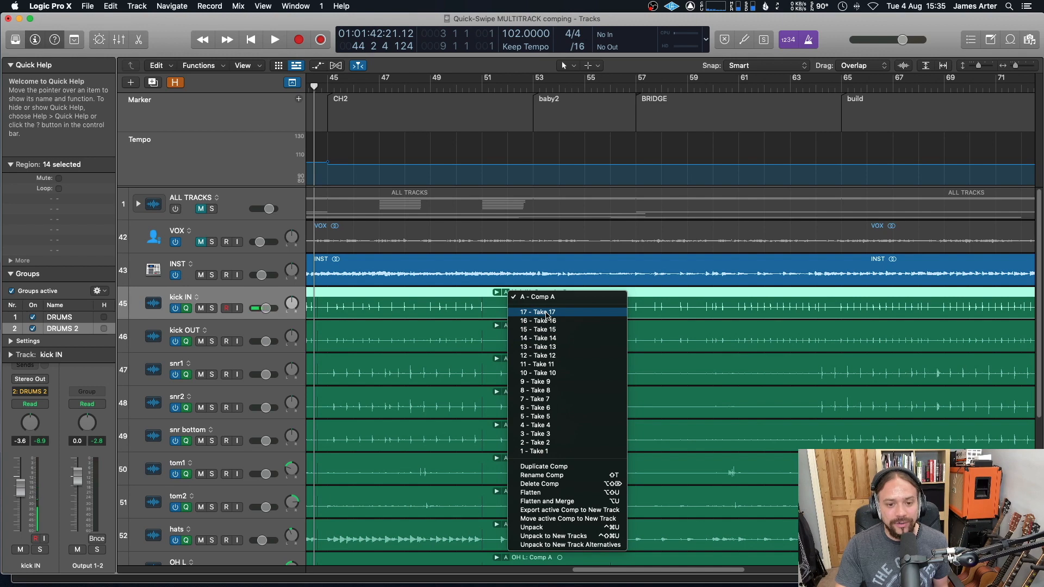
{"action": "left_click", "coordinate": [538, 297]}
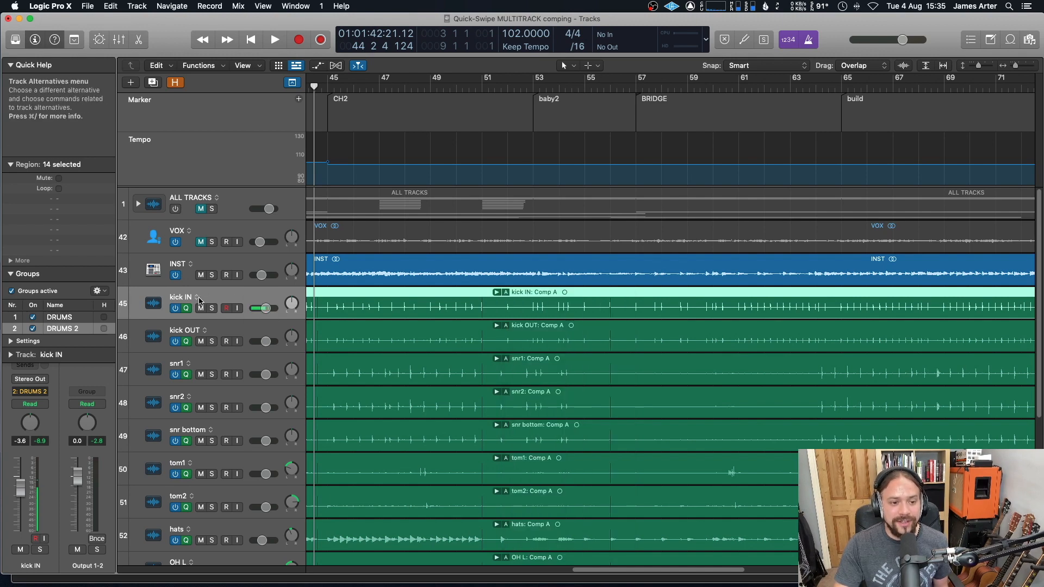
{"action": "left_click", "coordinate": [197, 298]}
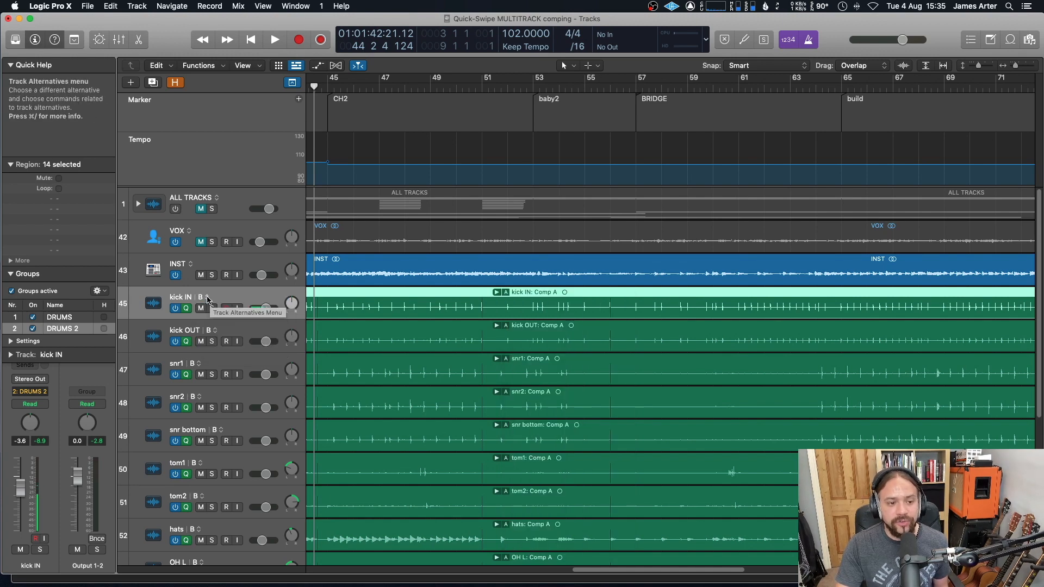
{"action": "scroll", "coordinate": [392, 251], "scroll_direction": "right", "scroll_amount": 2}
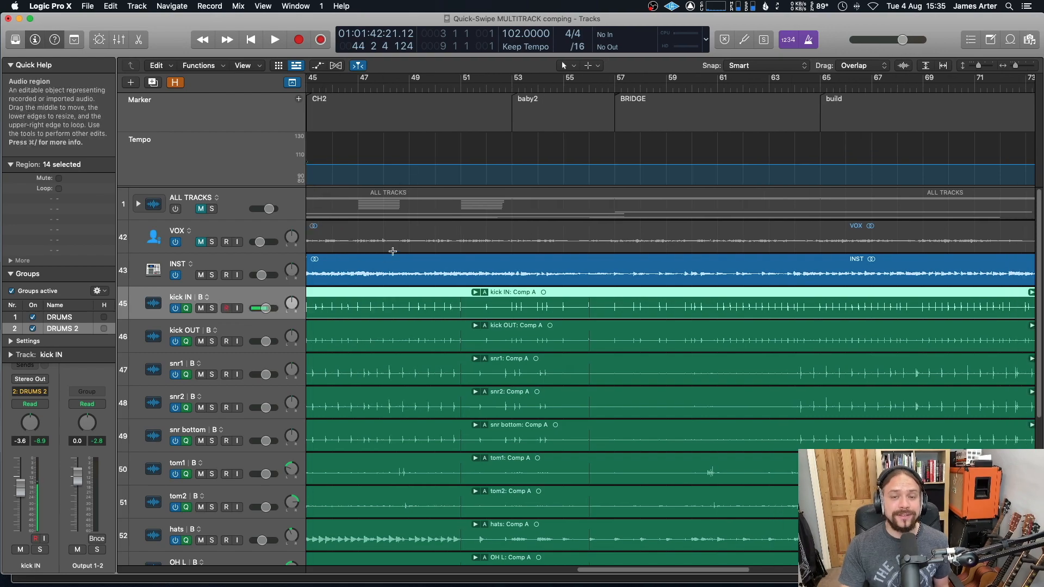